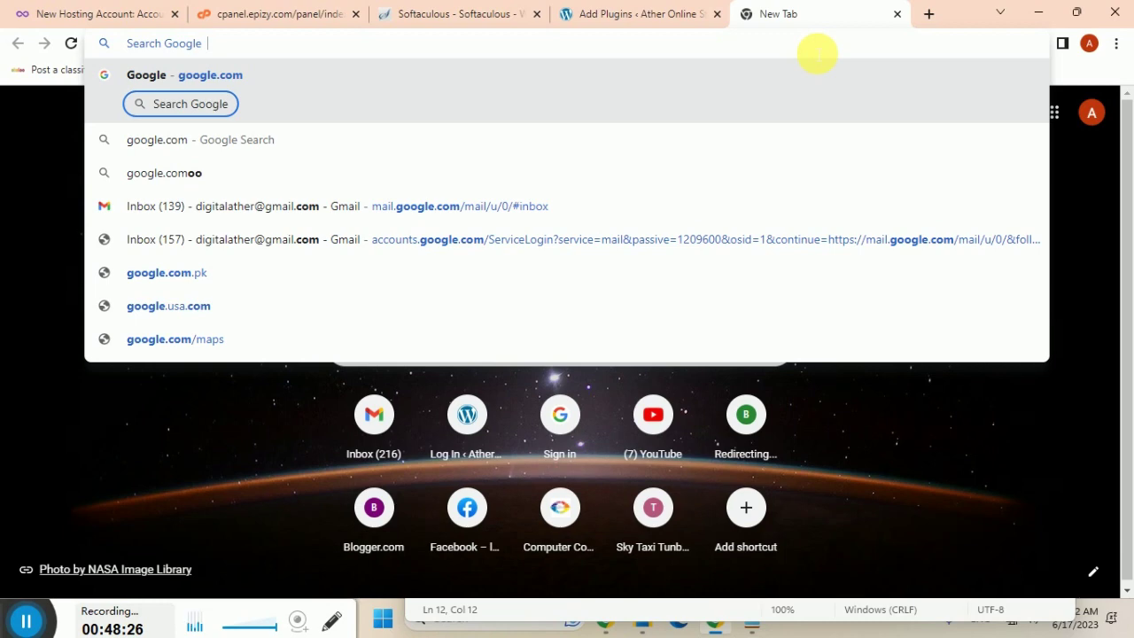
Search Google for "google.co.uk yeast seo" and switch to the corrected results for "google.co.uk yoast seo".
key("Escape")
type("google.com")
key("ctrl+a")
type("g")
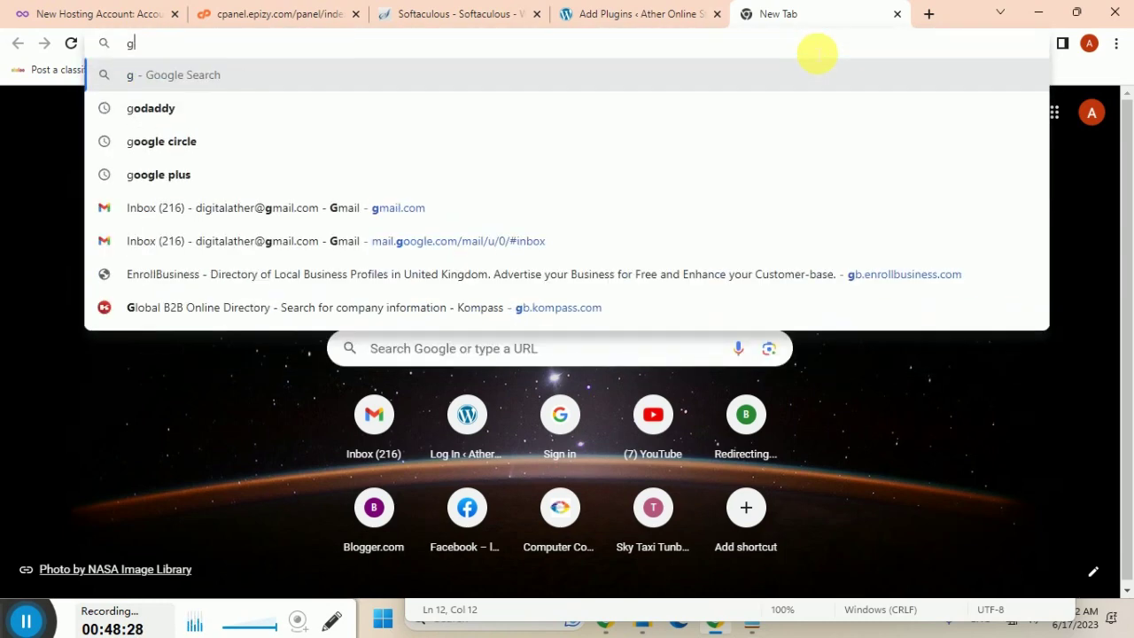
key("Escape")
type("go")
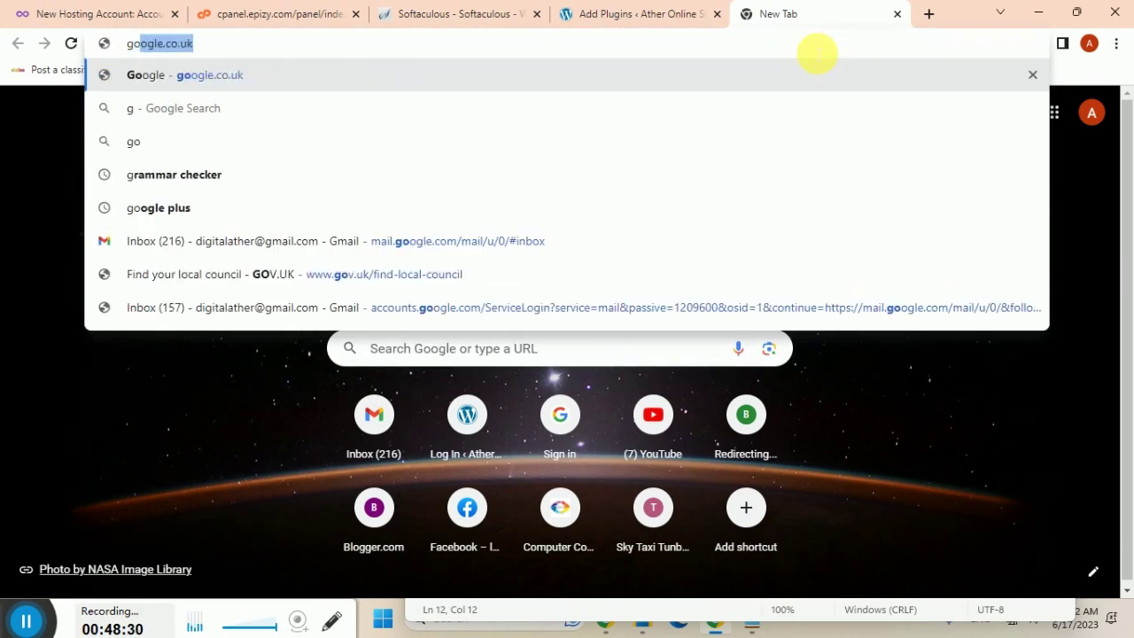
key("End")
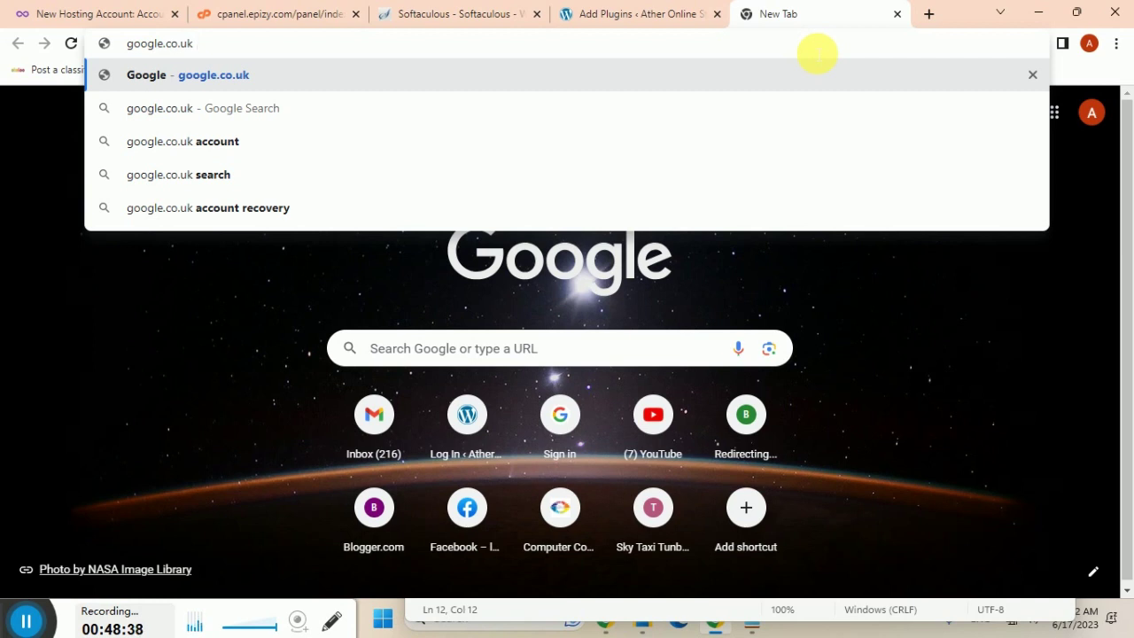
type("yous")
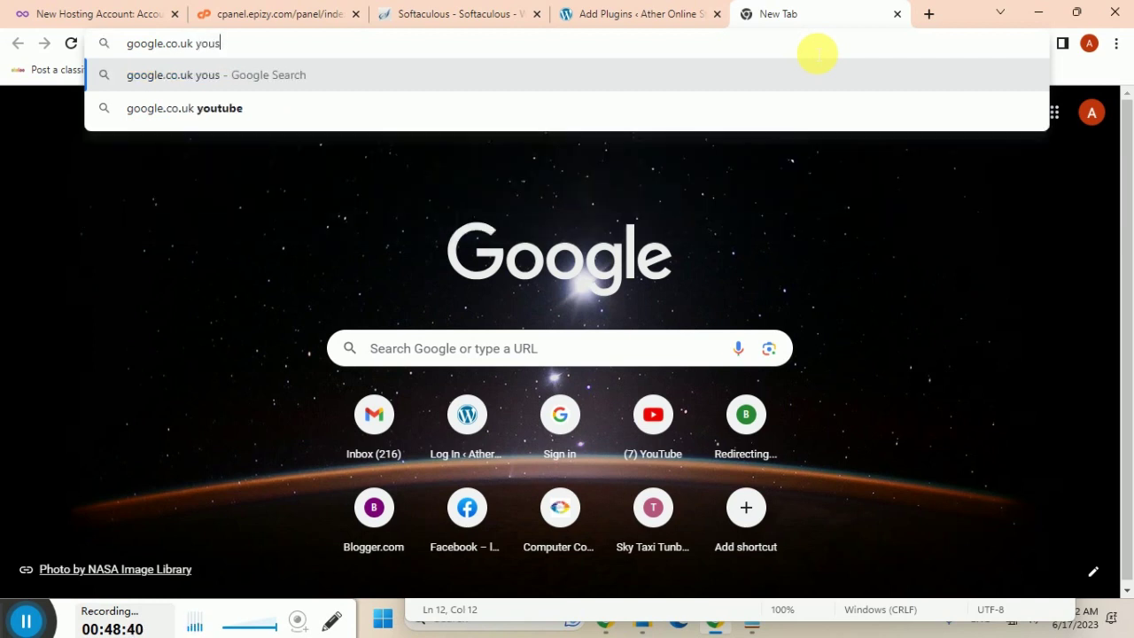
type("t")
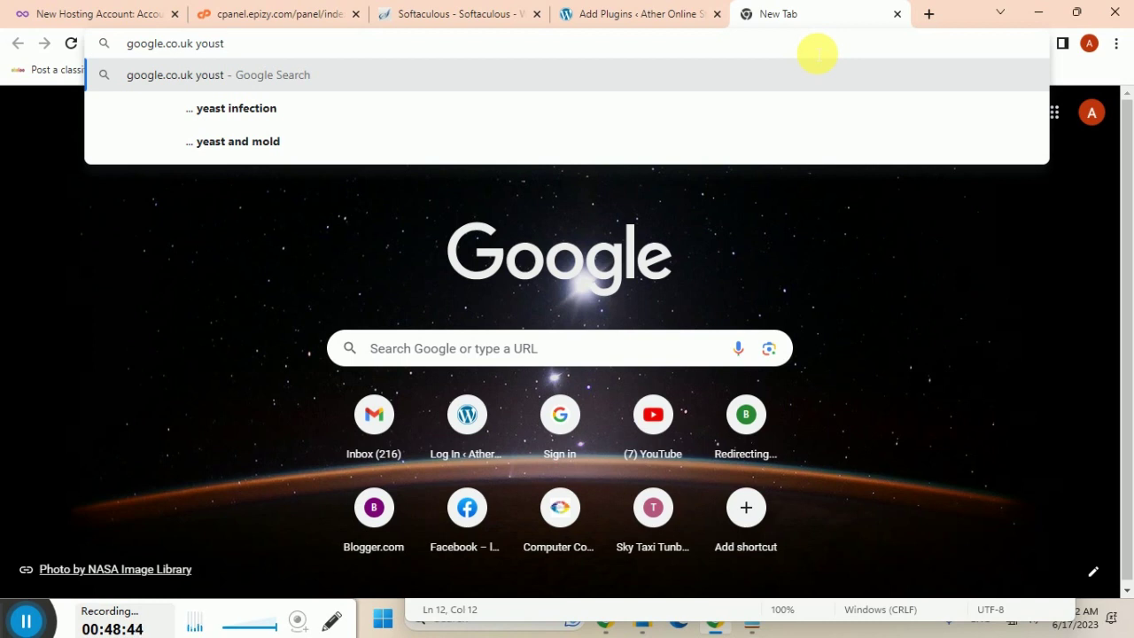
key("Down")
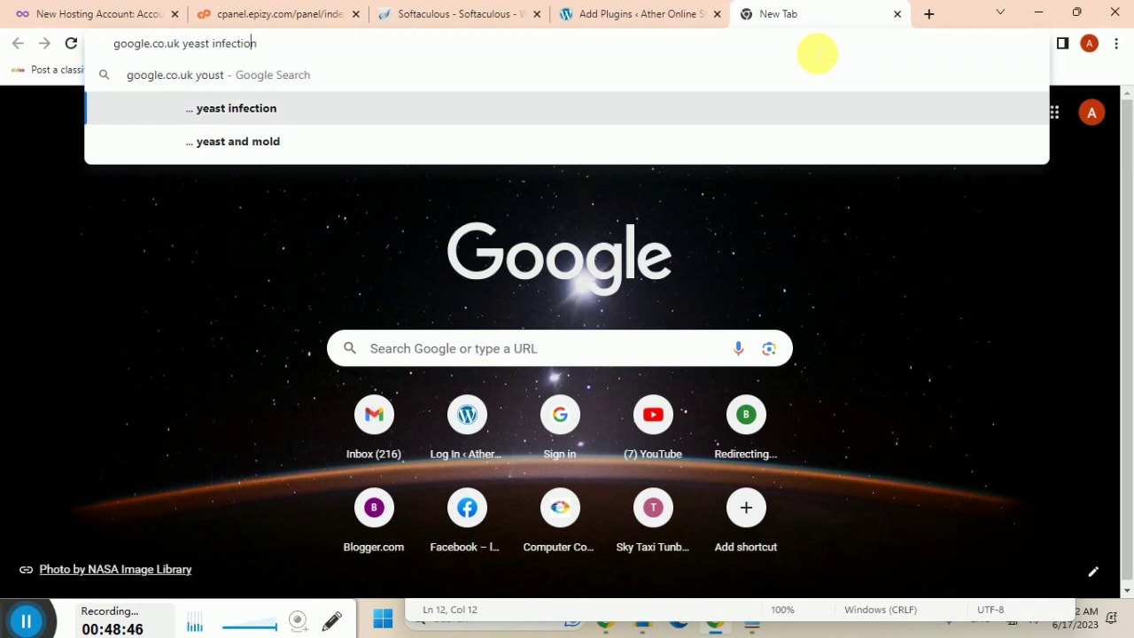
key("ctrl+shift+Left")
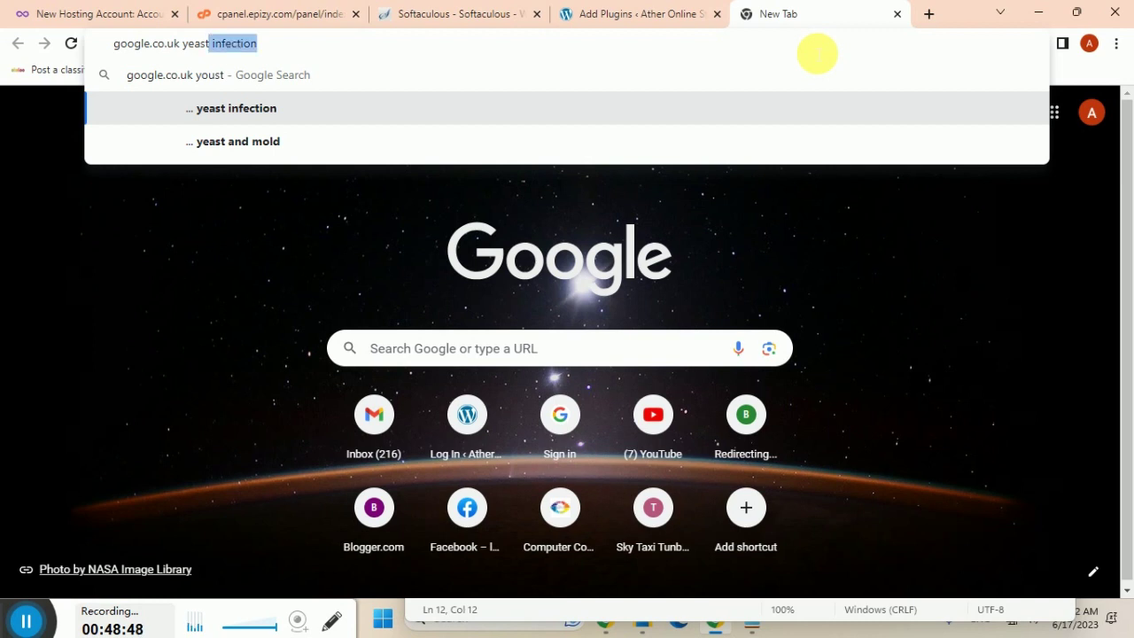
key("BackSpace")
type("seo")
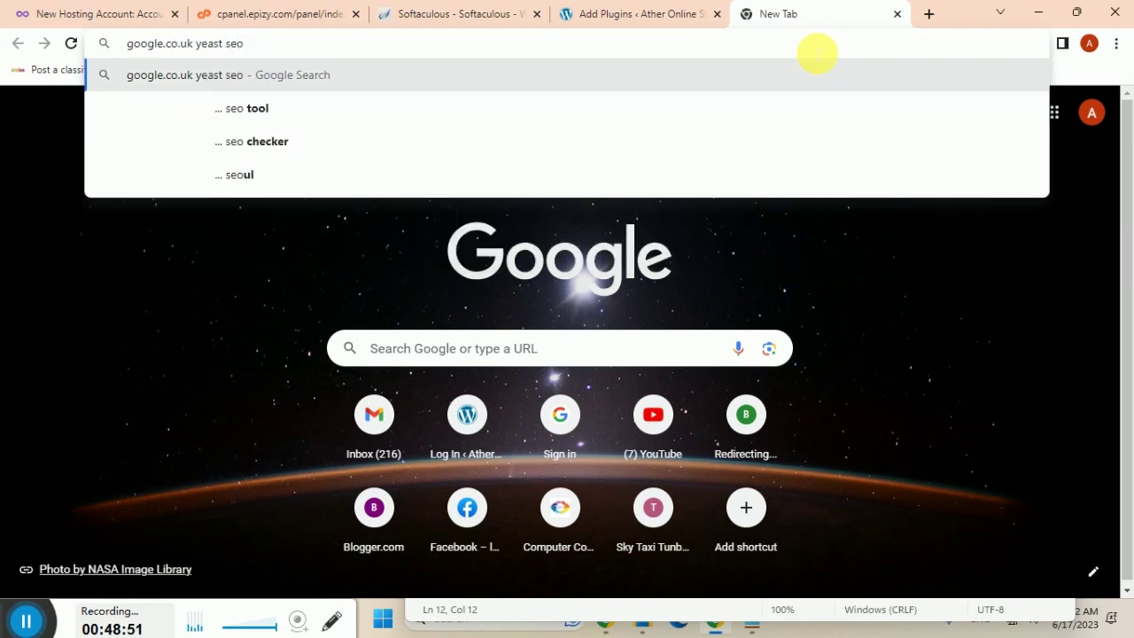
key("Return")
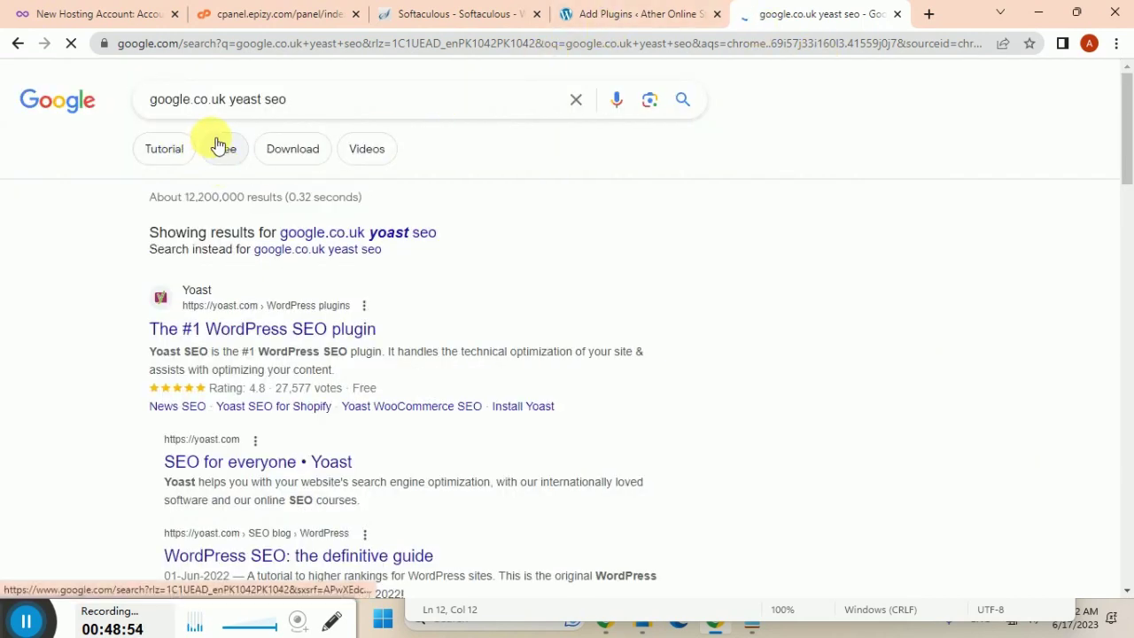
left_click(421, 235)
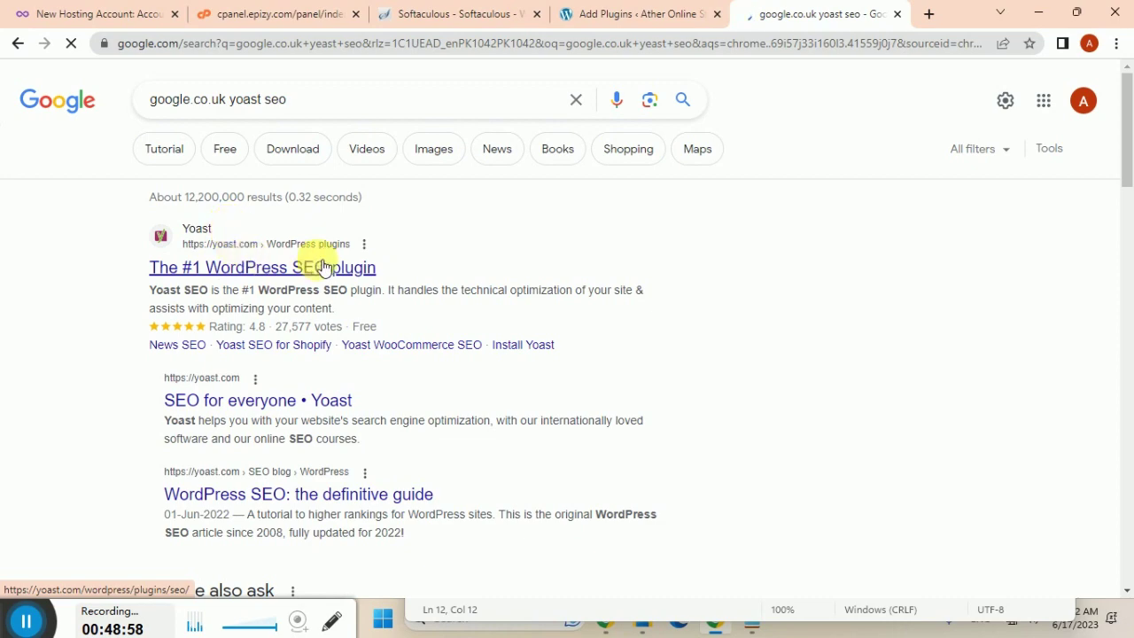
left_click_drag(311, 261, 337, 222)
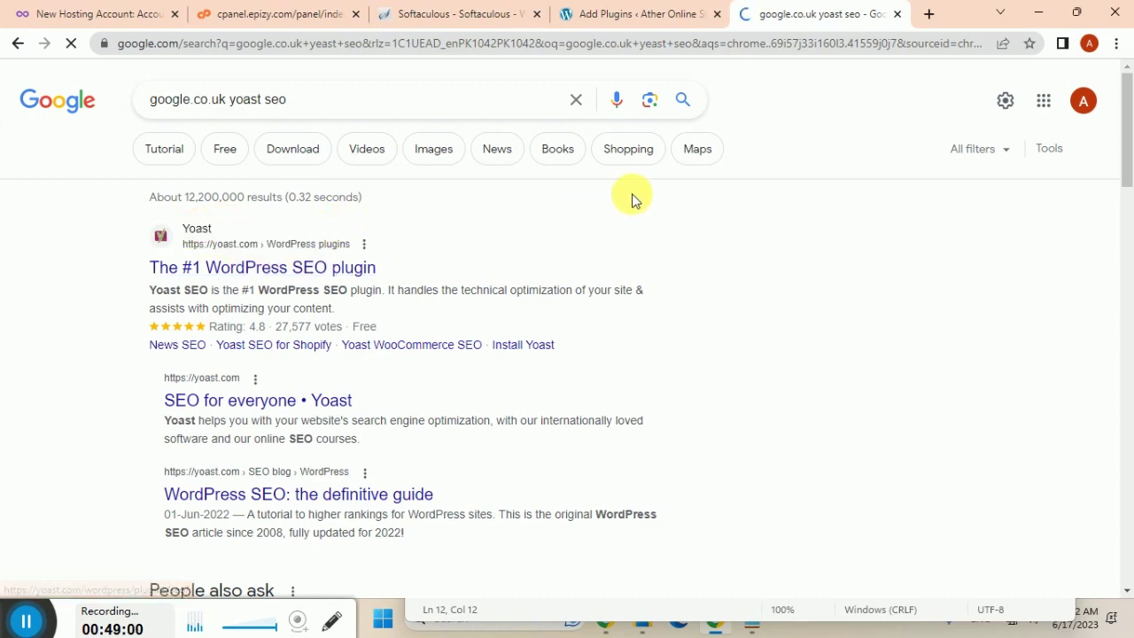
Return to WordPress's Add Plugins page, check the Yoast SEO plugin's rating count, last update and active installations, and install it.
key("alt+Tab")
key("alt+Tab")
left_click(638, 13)
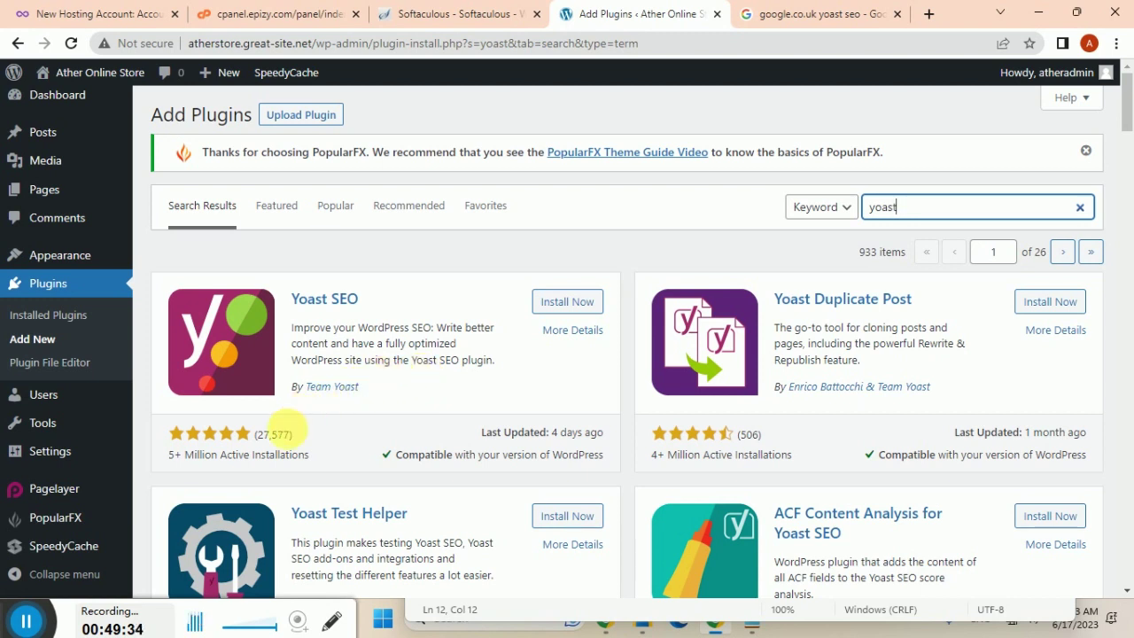
left_click_drag(250, 434, 290, 434)
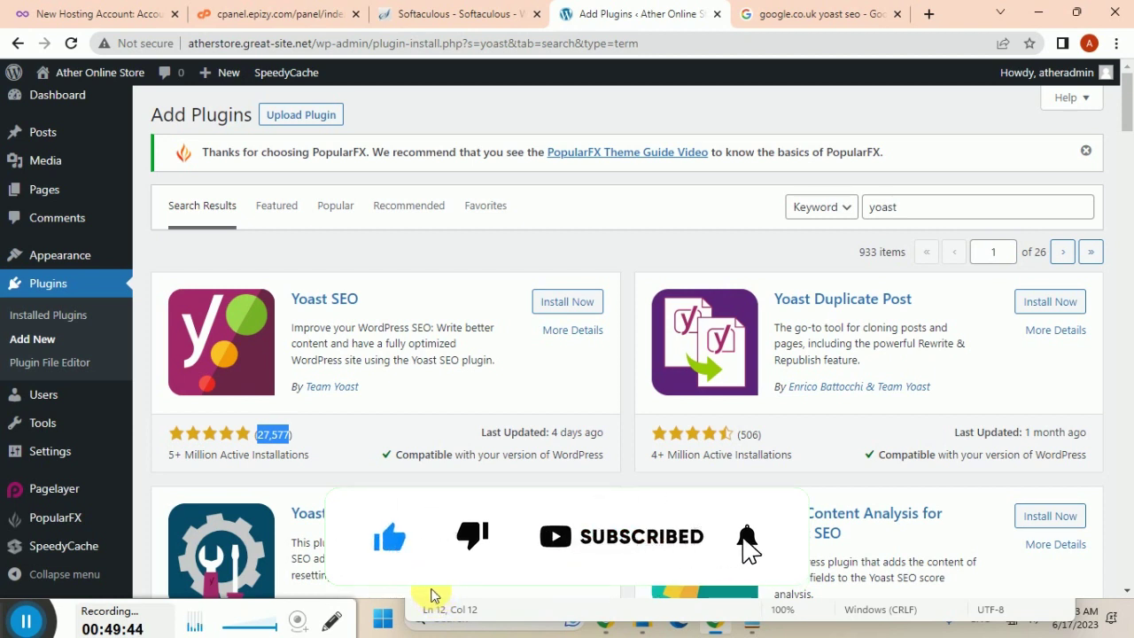
left_click_drag(550, 432, 610, 443)
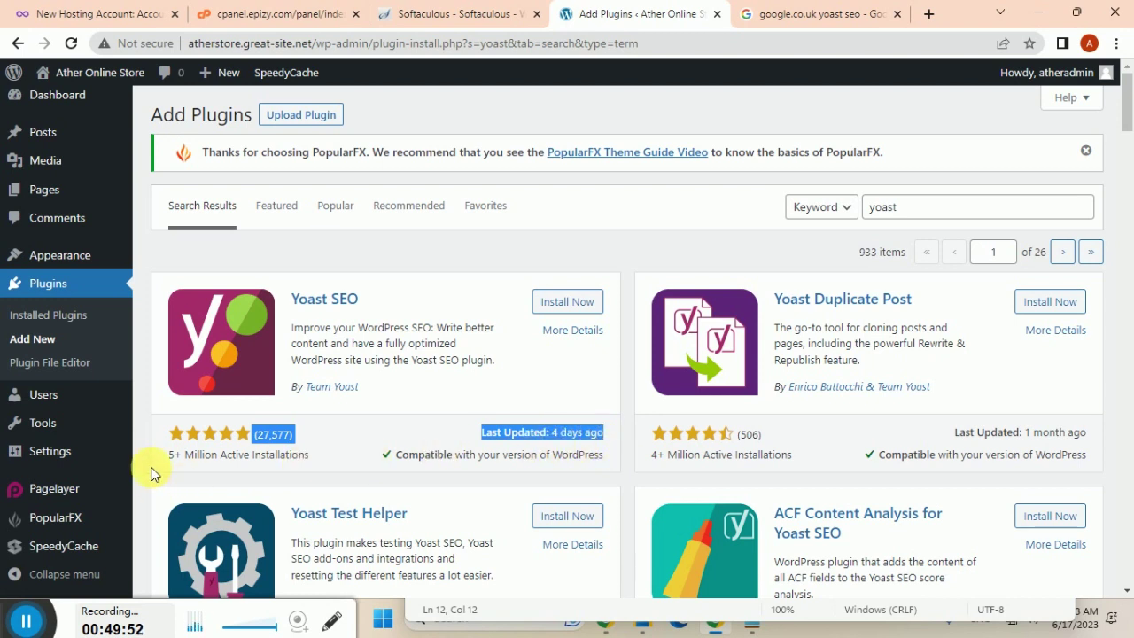
left_click_drag(168, 454, 306, 456)
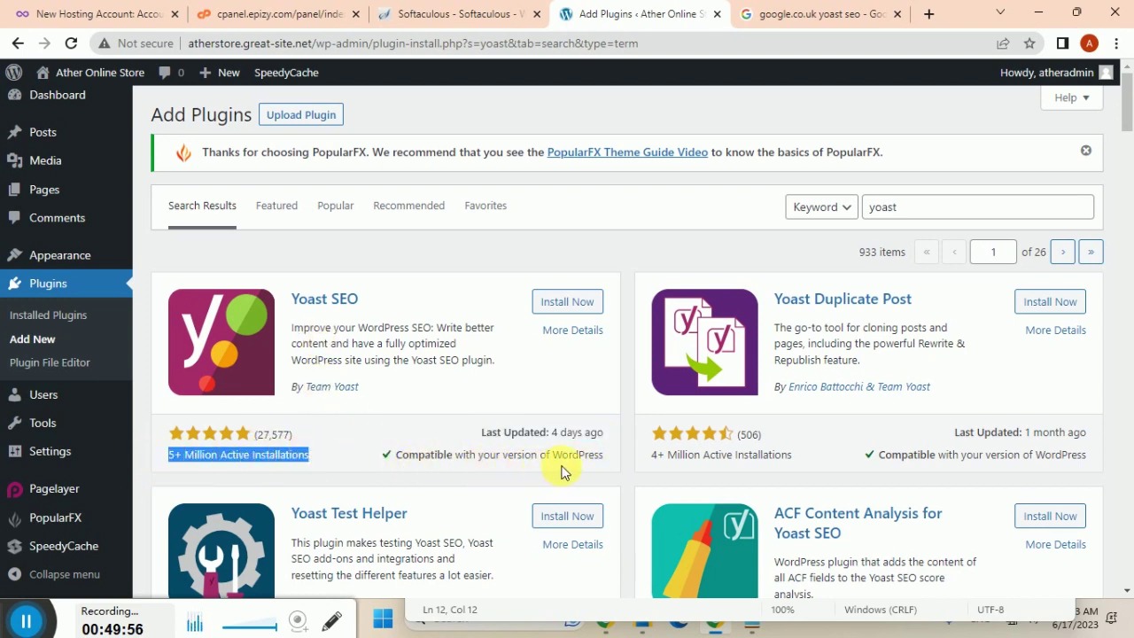
left_click(572, 304)
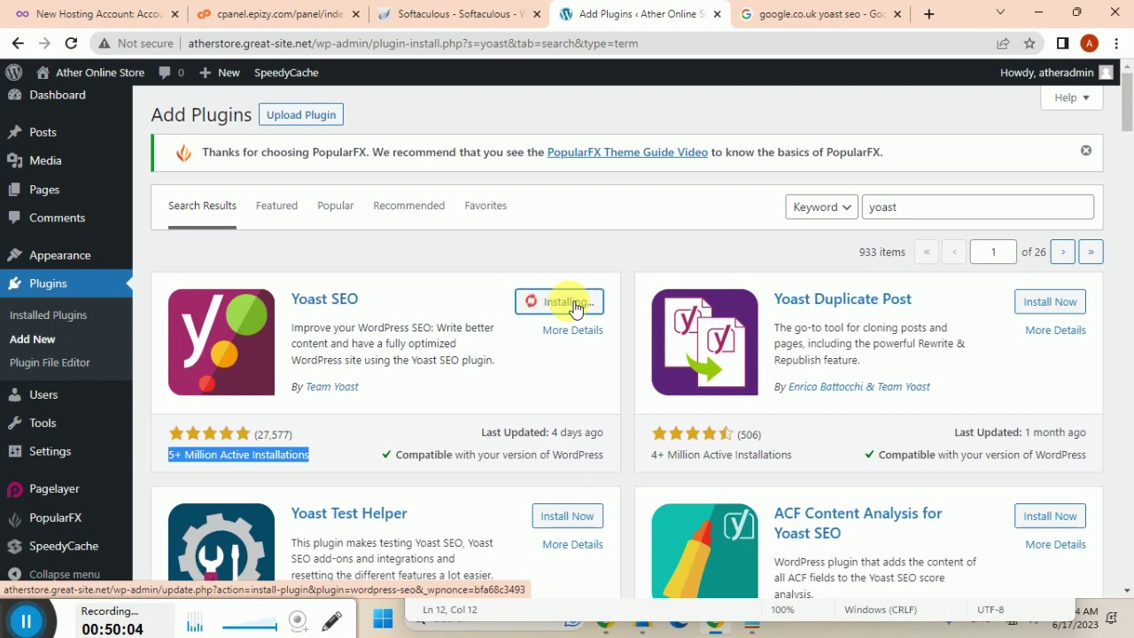
Copy the plugin search term "yoast" and add it on a new line below SpeedyCache in the Notepad plugin list.
left_click_drag(924, 207, 870, 210)
key("ctrl+c")
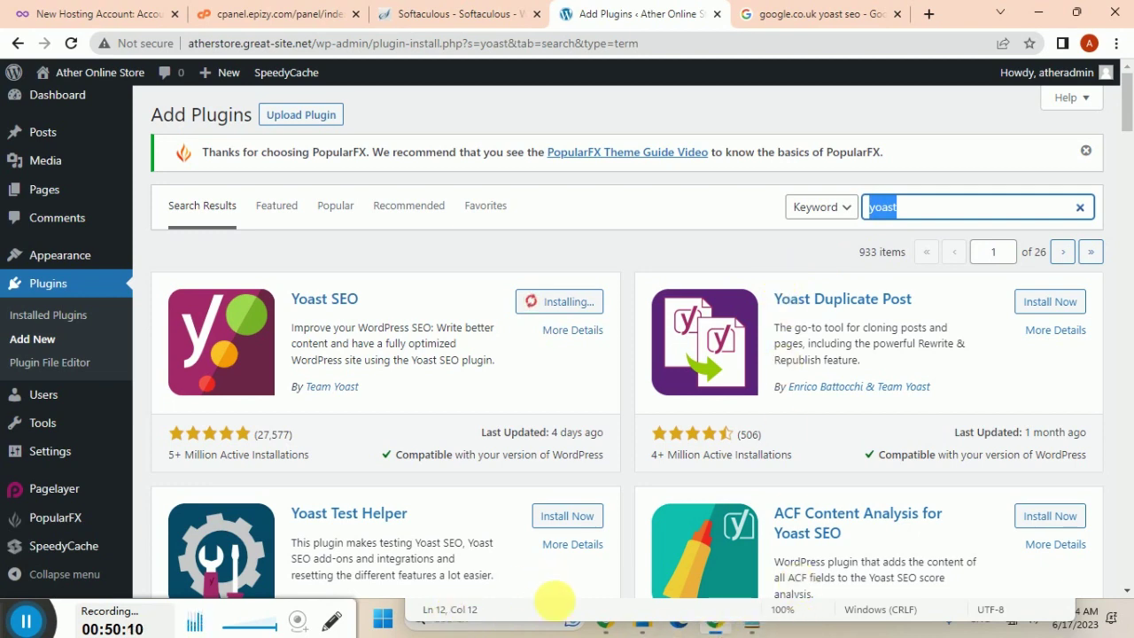
left_click(753, 625)
left_click(554, 519)
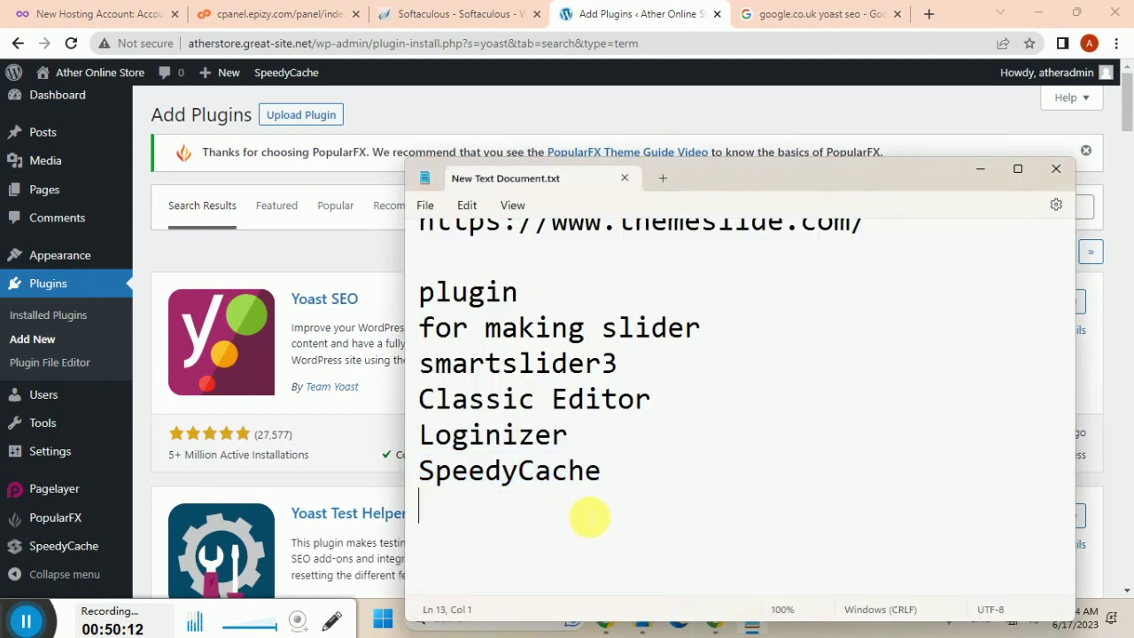
key("ctrl+v")
key("Return")
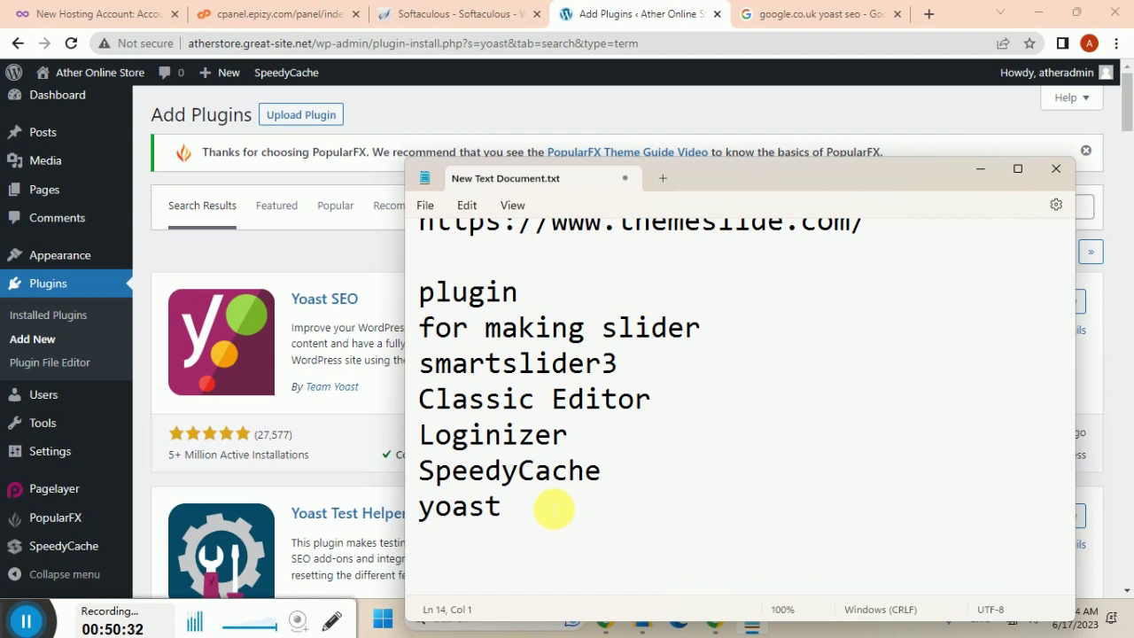
left_click_drag(519, 507, 416, 509)
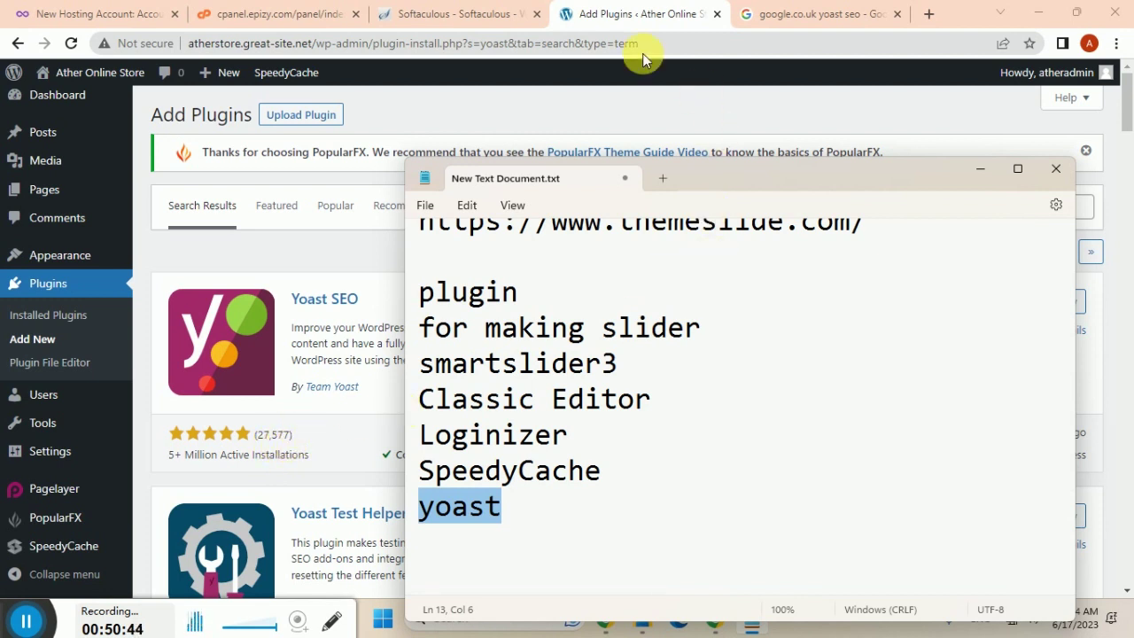
left_click(928, 14)
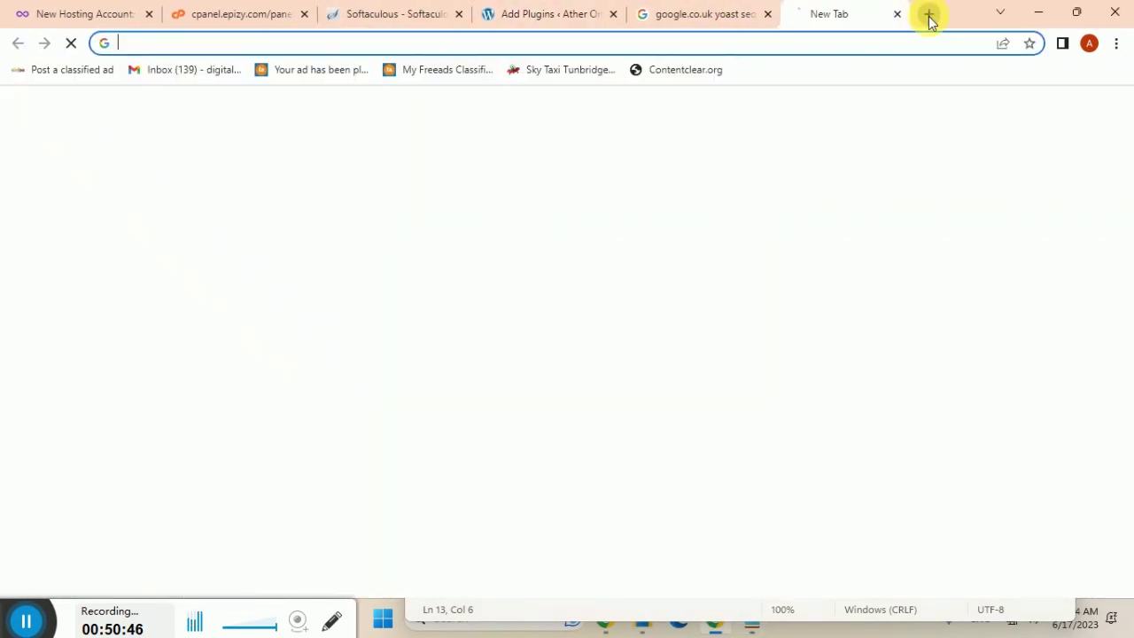
type("w")
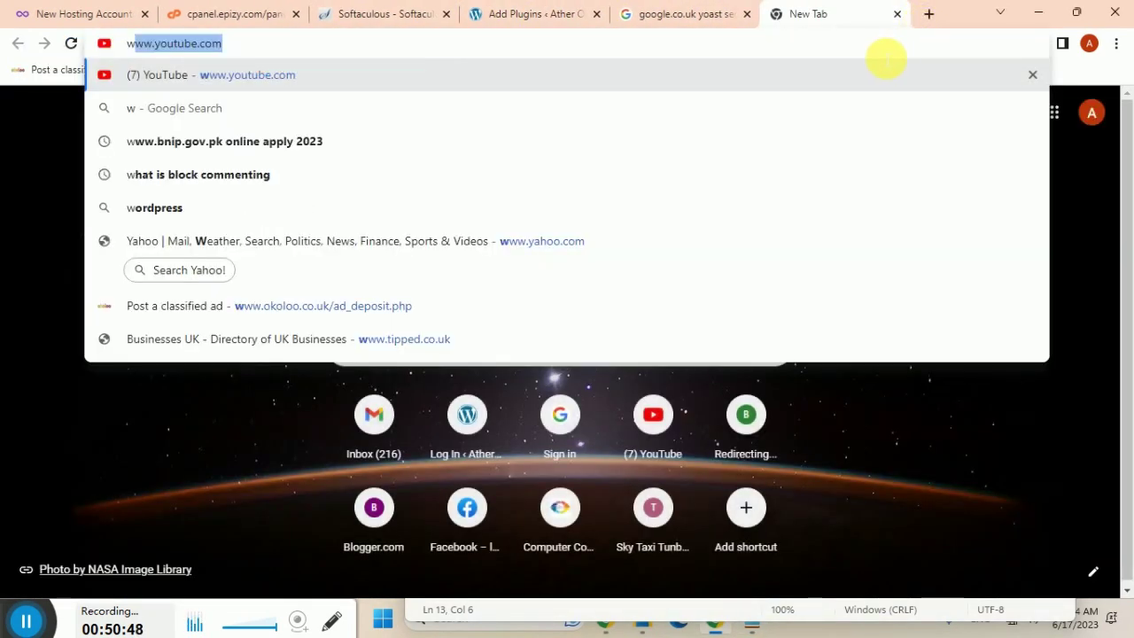
type("p")
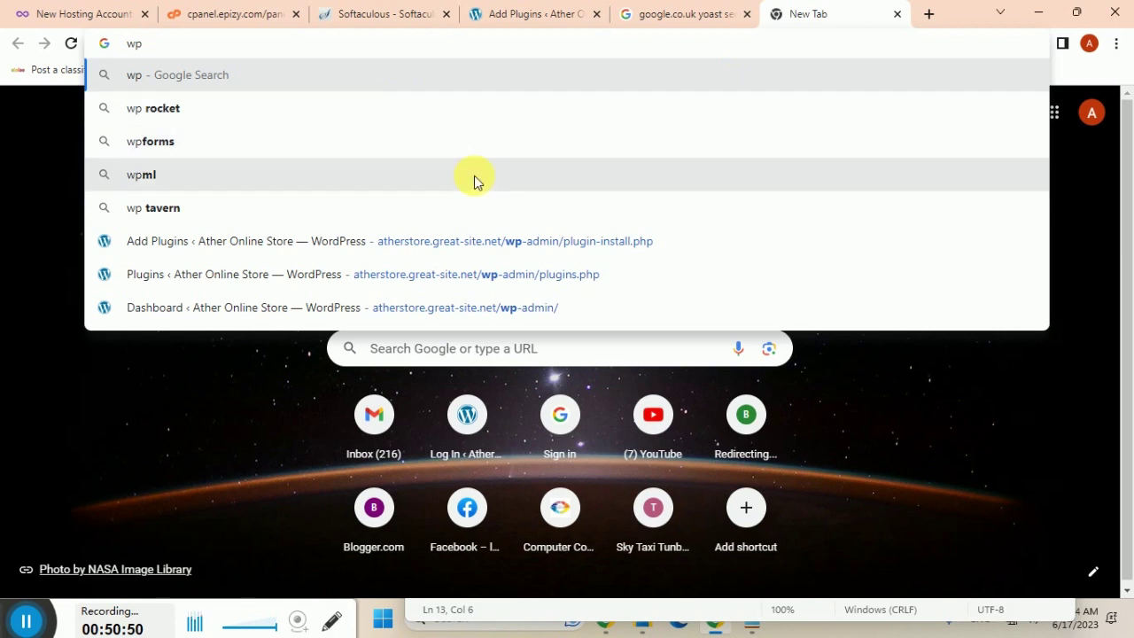
type("lo")
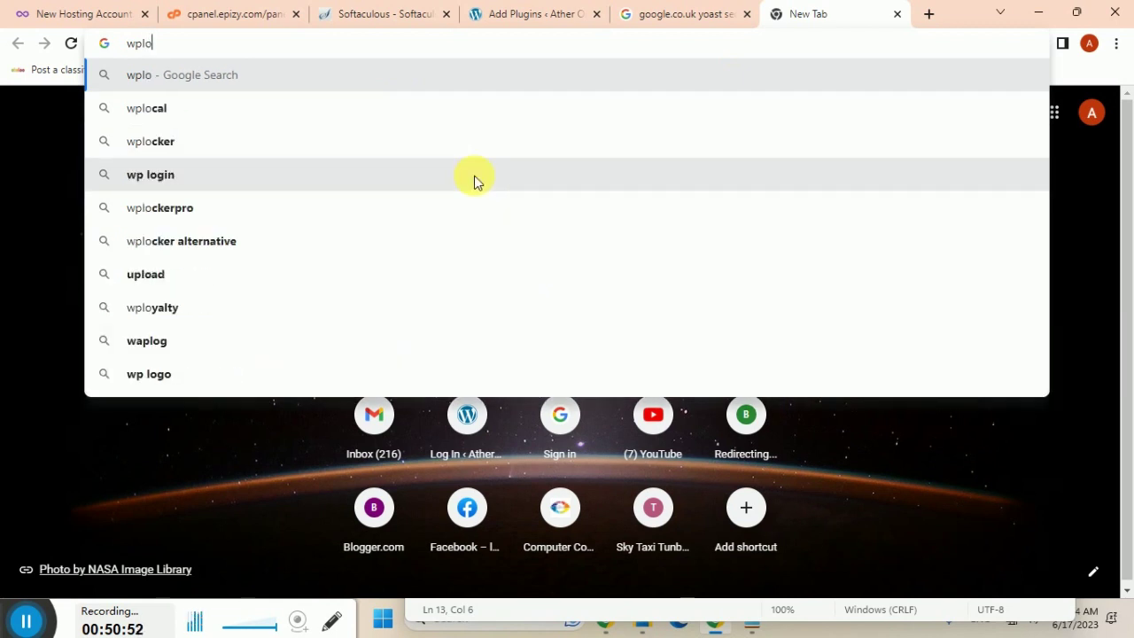
type("c")
key("BackSpace")
key("BackSpace")
key("BackSpace")
key("BackSpace")
key("BackSpace")
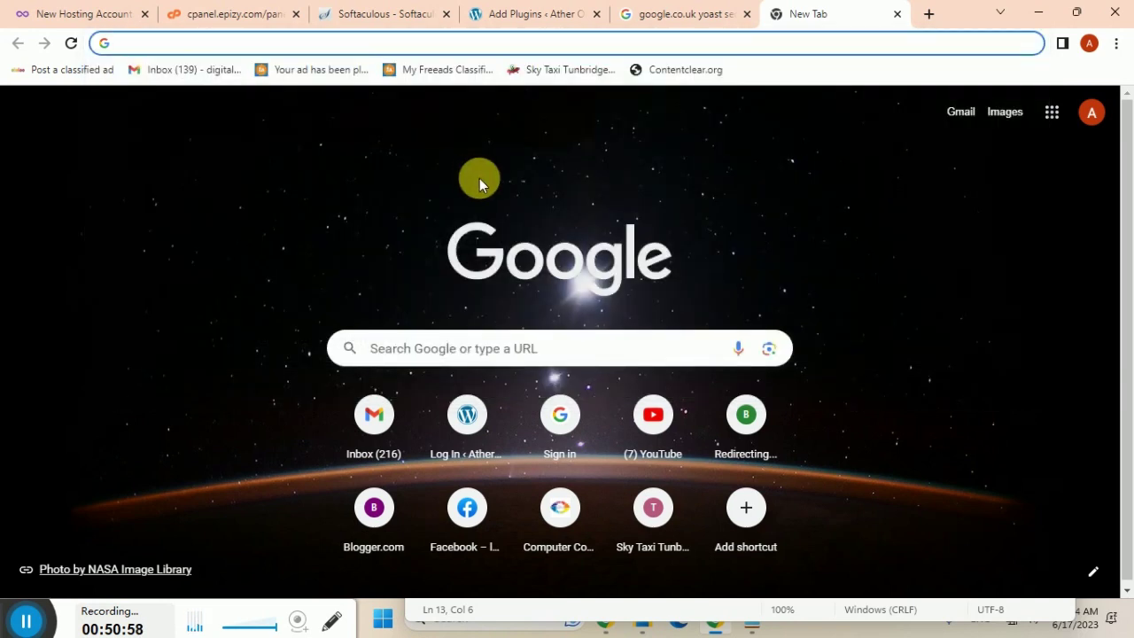
Switch to the other Chrome window and load wplocker.com in its empty new tab.
left_click(628, 631)
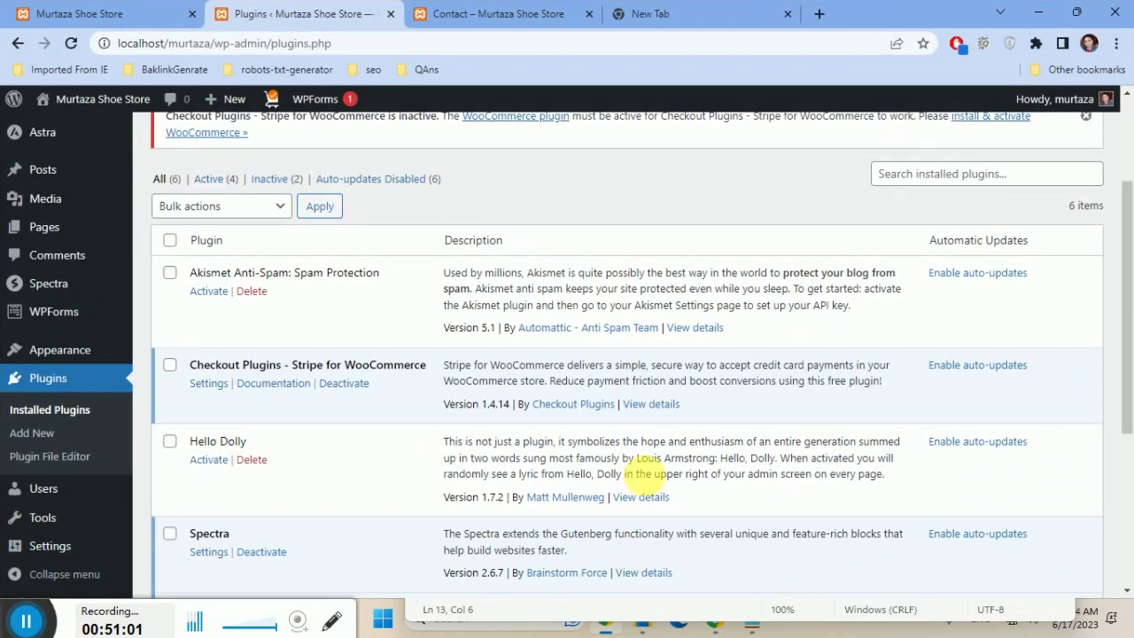
left_click(760, 19)
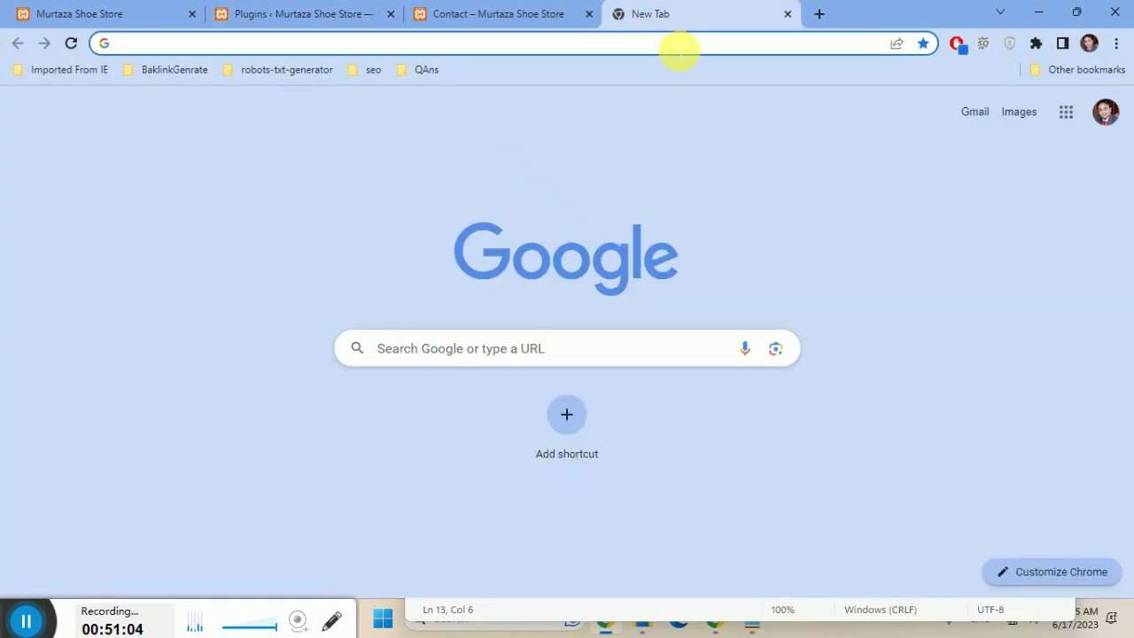
type("wp")
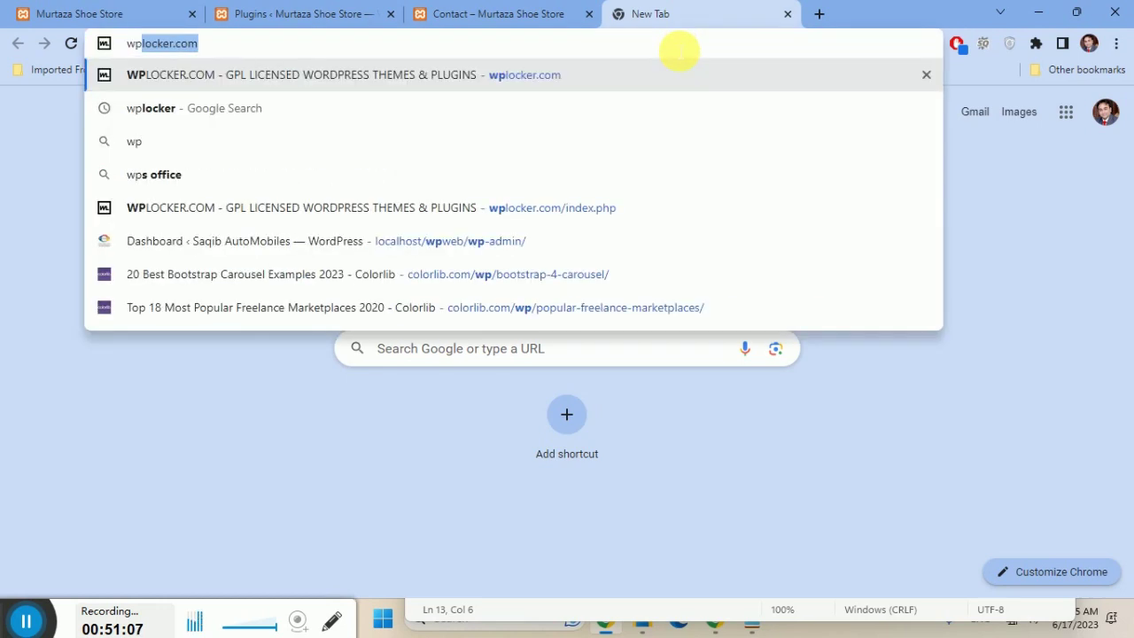
key("Return")
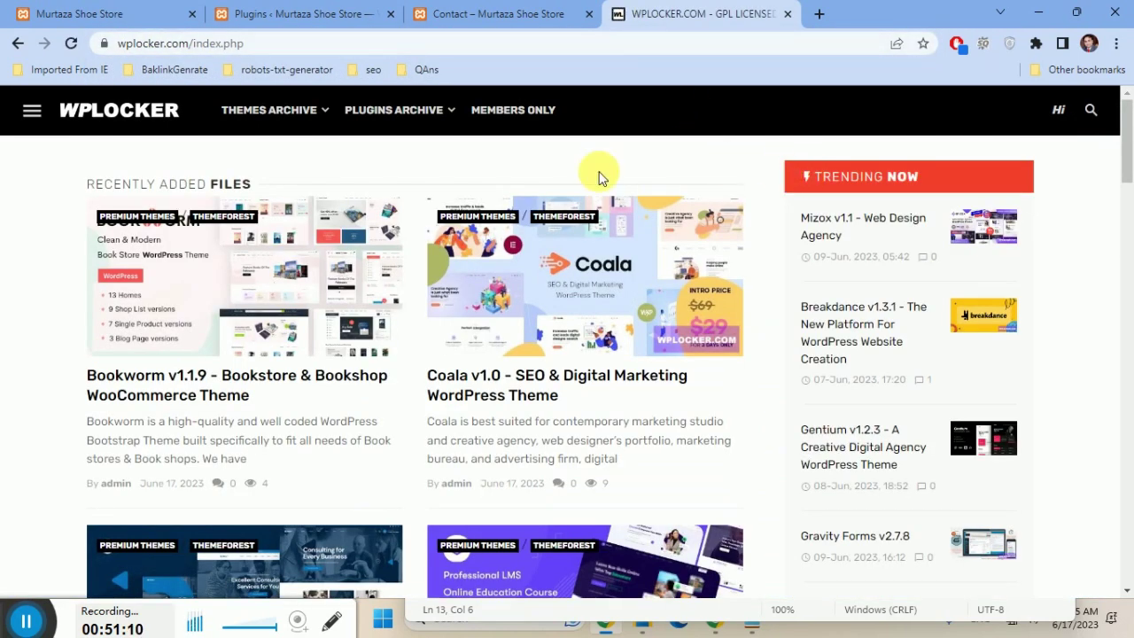
Search the WPLOCKER site for "yoast" and find the Yoast SEO Premium plugin among the results.
left_click(1090, 110)
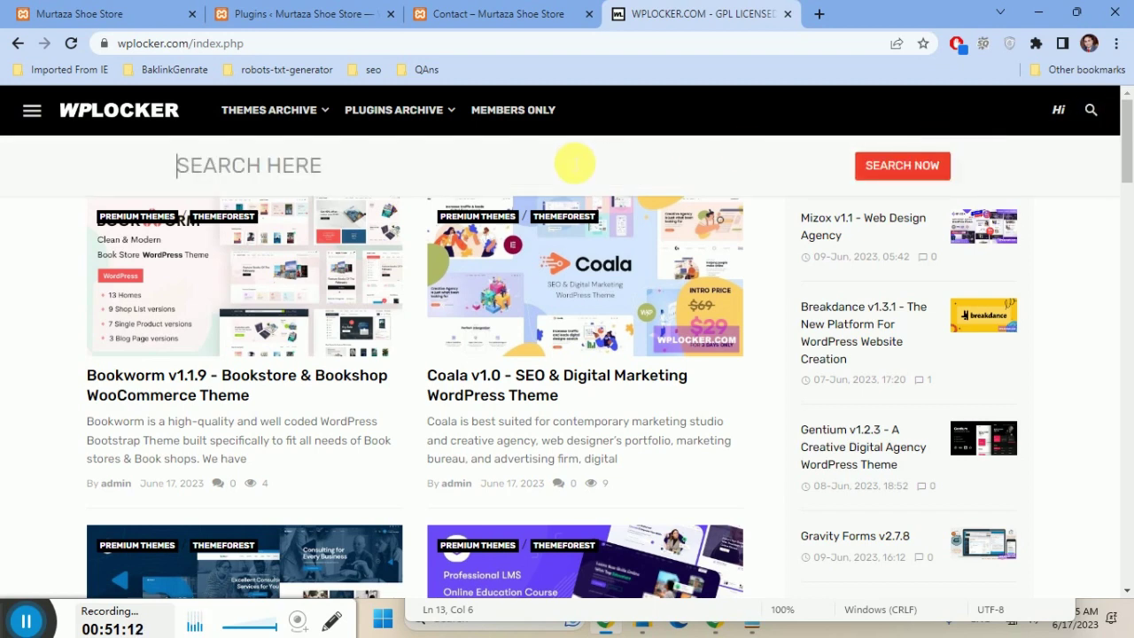
left_click(575, 163)
key("alt+Tab")
left_click(665, 13)
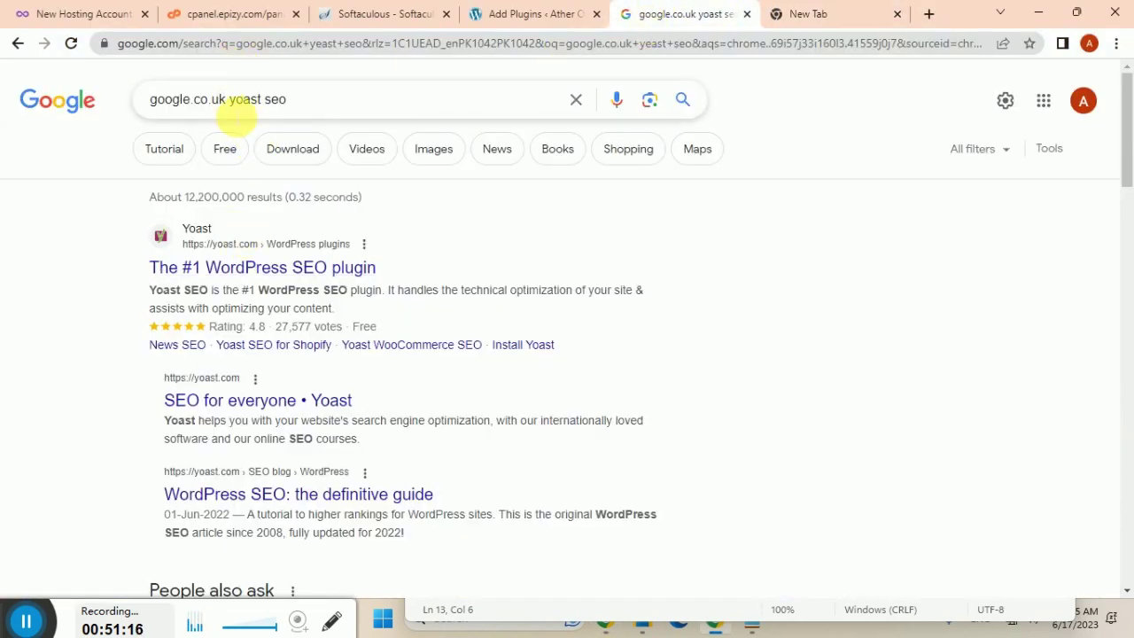
key("alt+Tab")
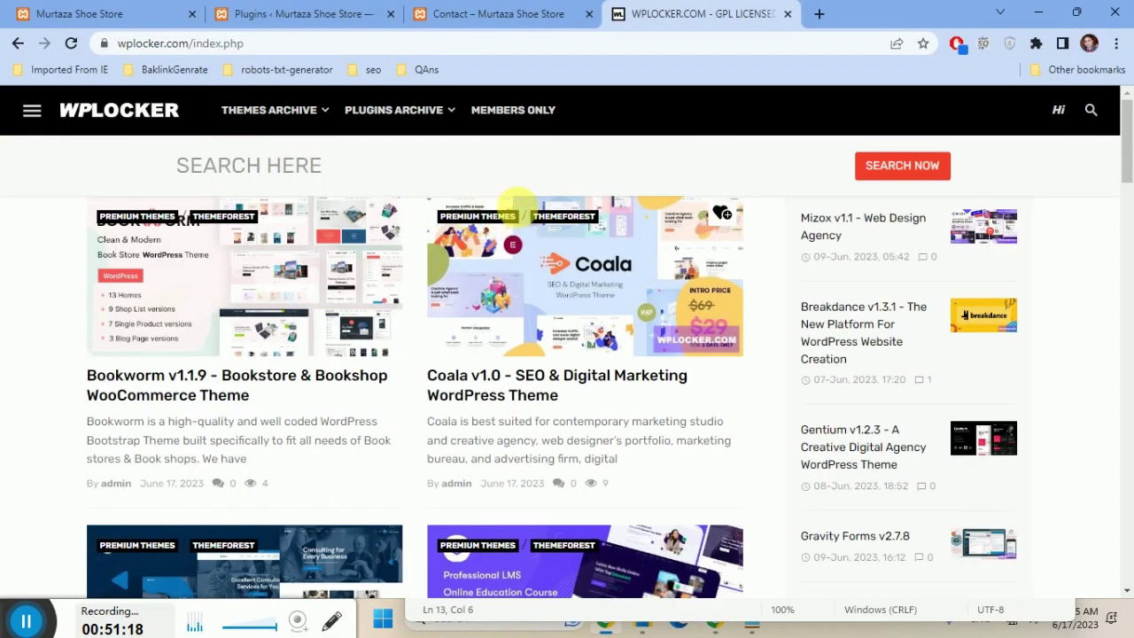
left_click(473, 172)
type("yoast")
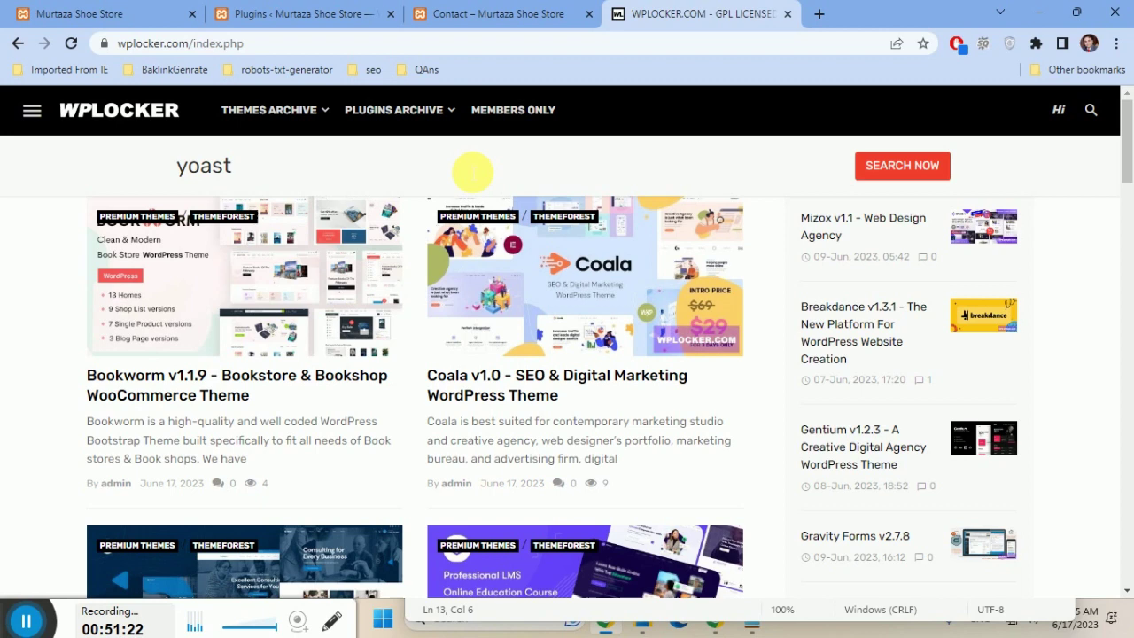
key("Return")
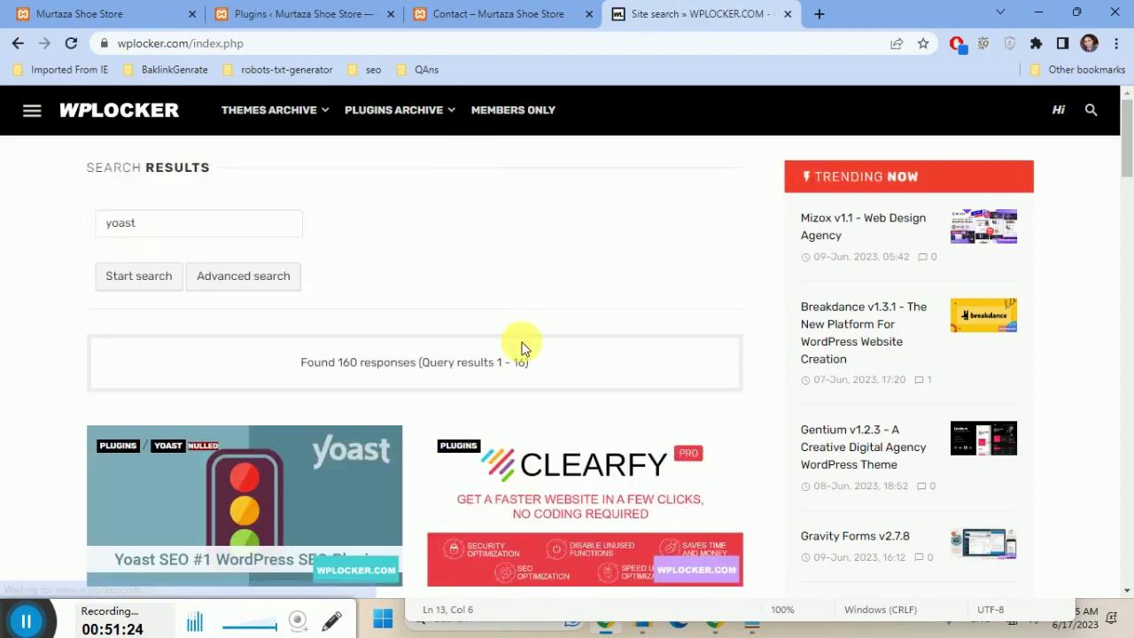
scroll(496, 354, "down", 2)
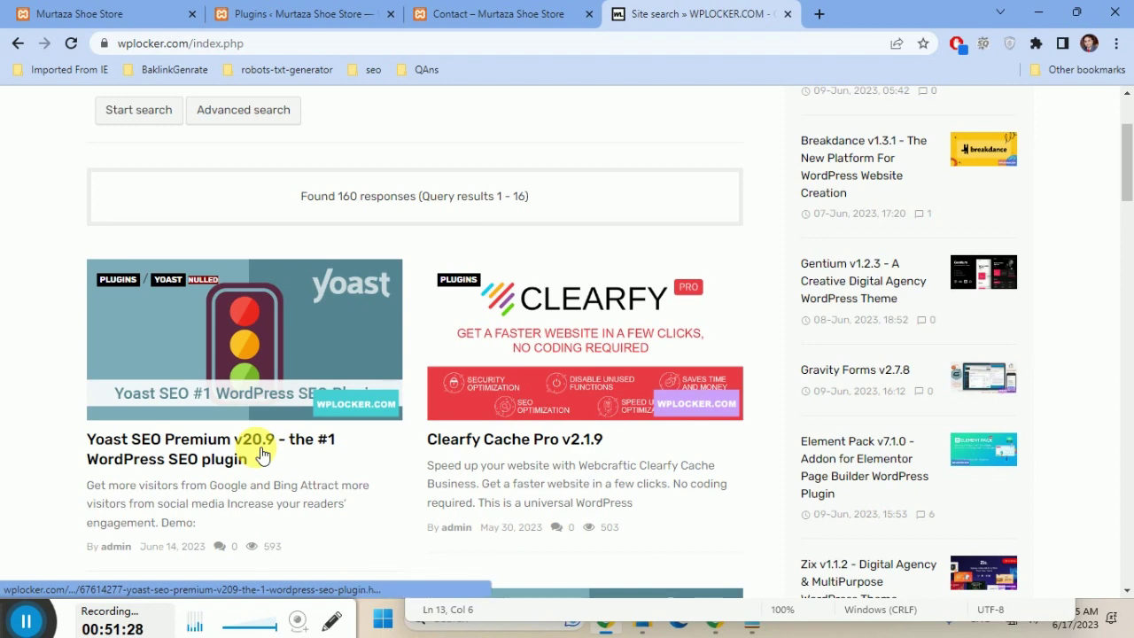
Examine the Yoast search results on WPLOCKER, comparing the Yoast SEO Premium versions and Yoast Local SEO.
scroll(346, 459, "down", 1)
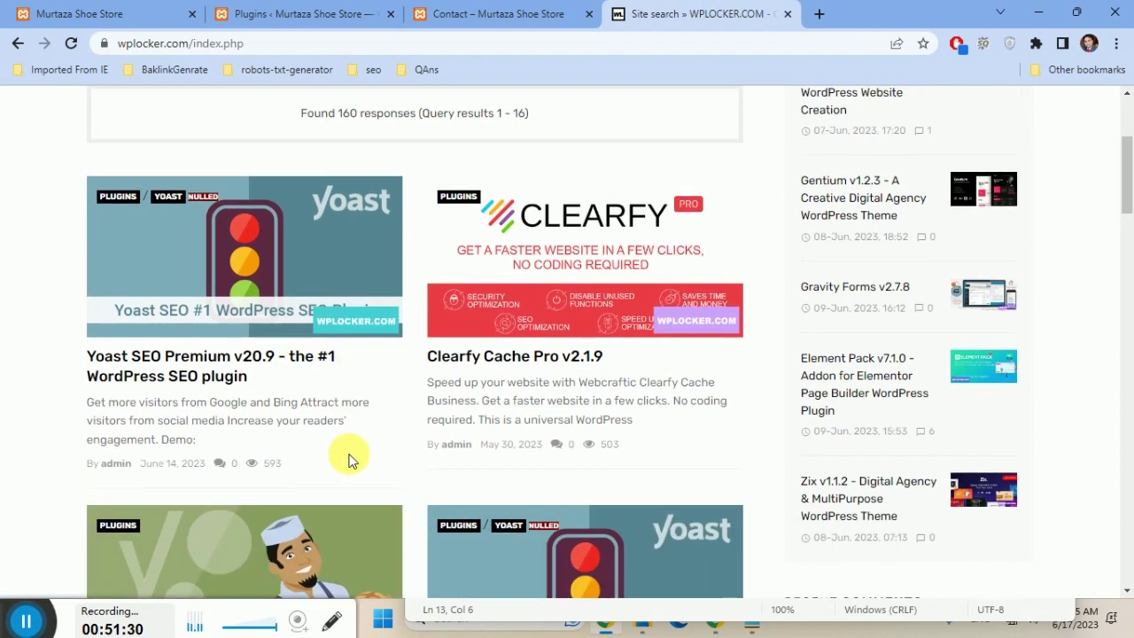
scroll(349, 456, "down", 1)
scroll(576, 283, "up", 1)
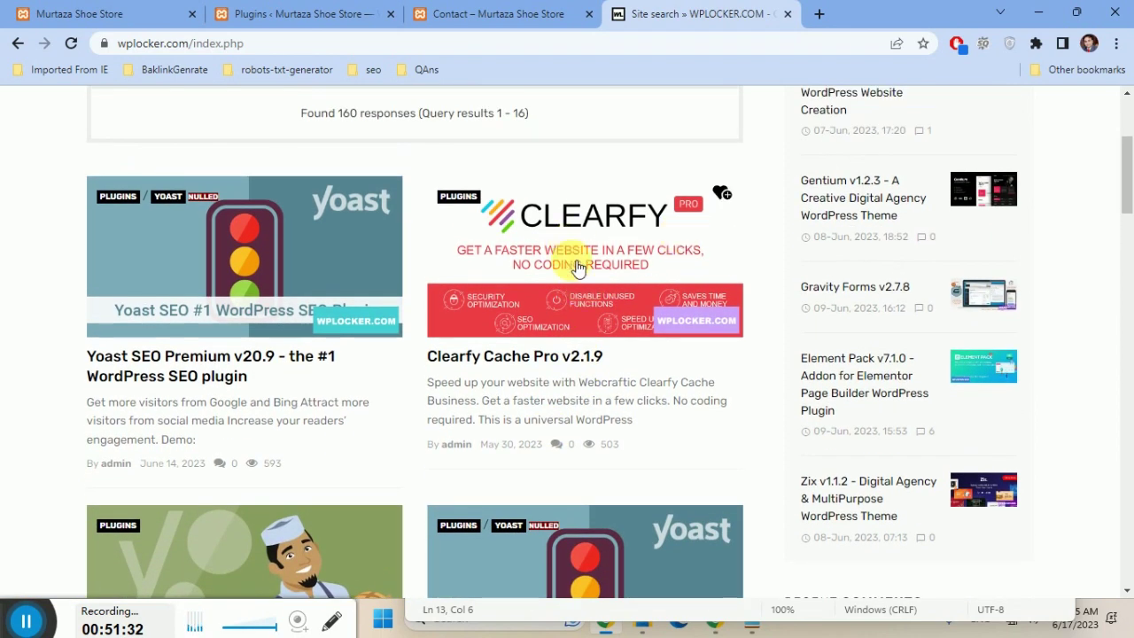
scroll(233, 439, "down", 2)
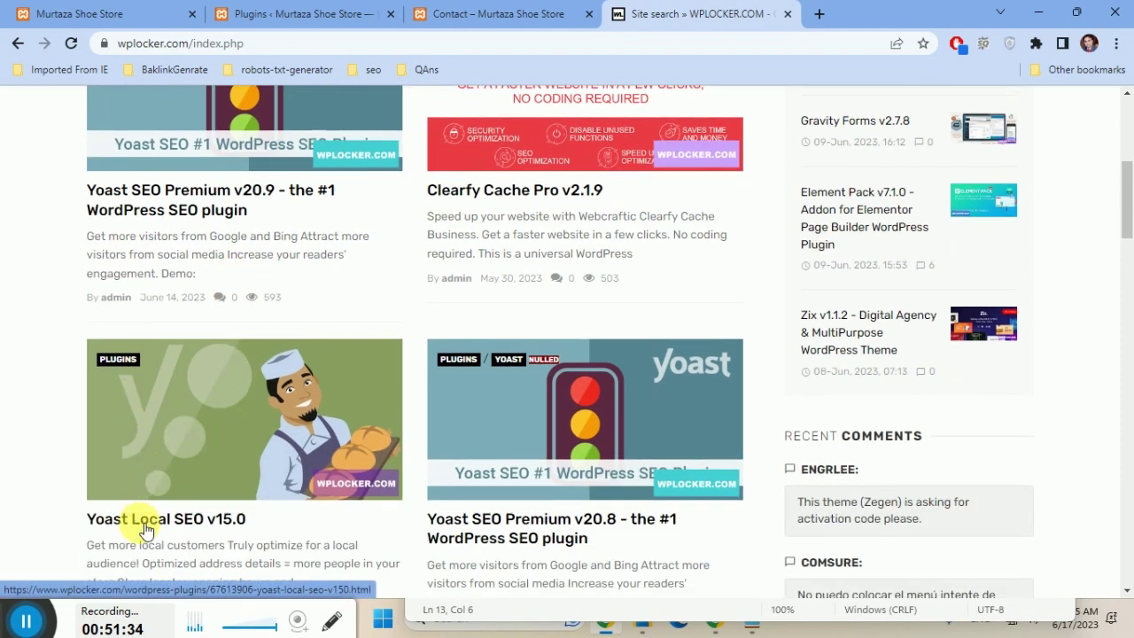
scroll(189, 532, "down", 1)
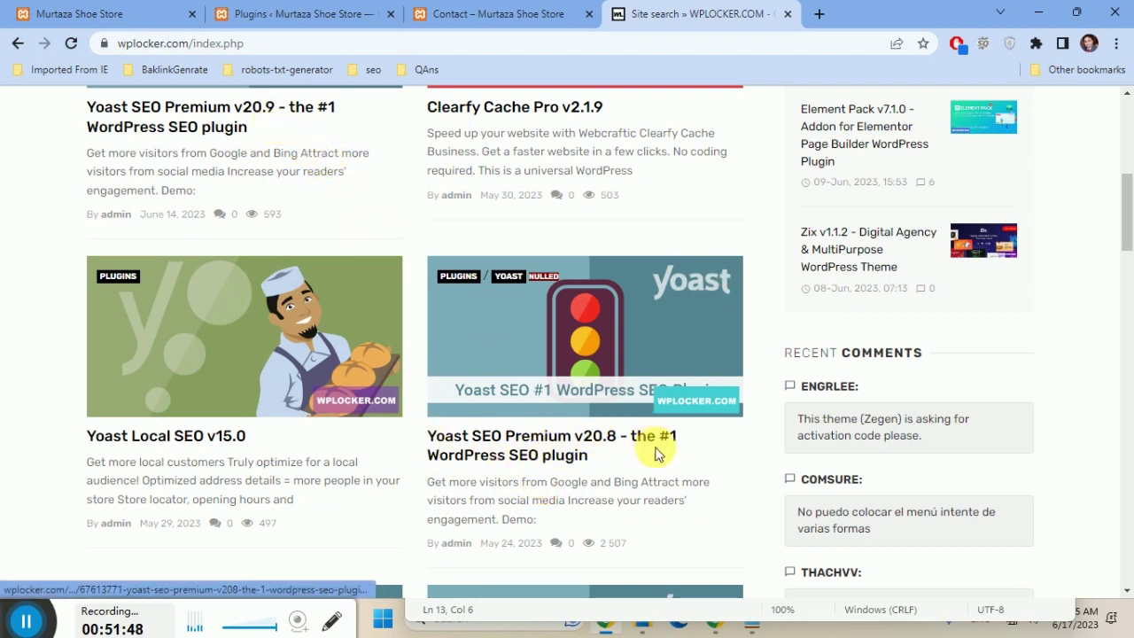
scroll(554, 509, "down", 2)
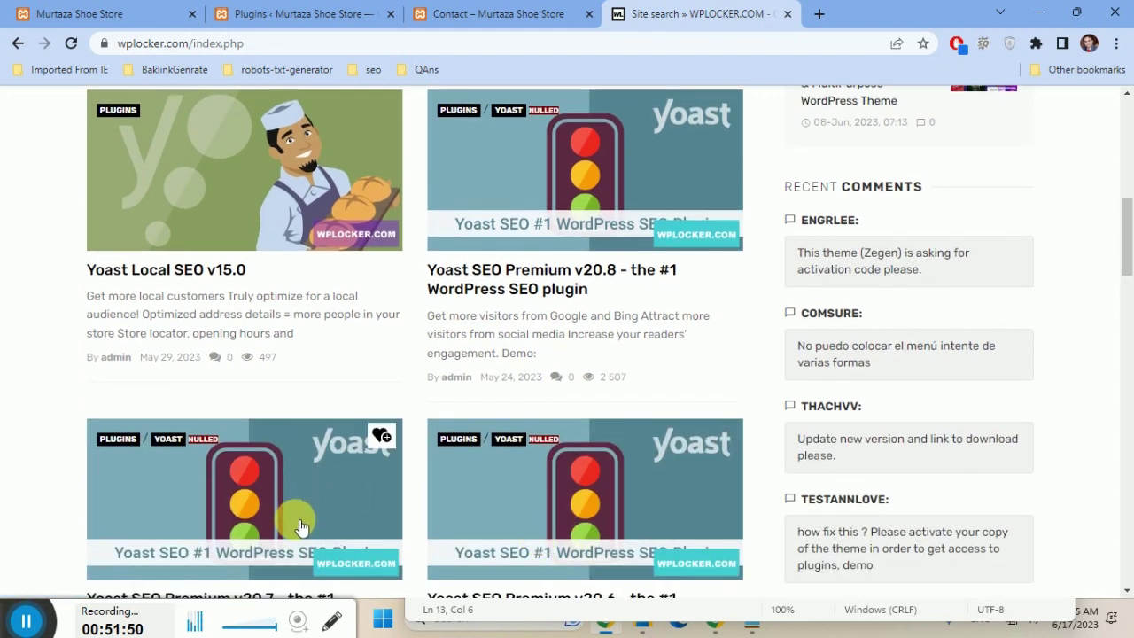
scroll(301, 527, "down", 2)
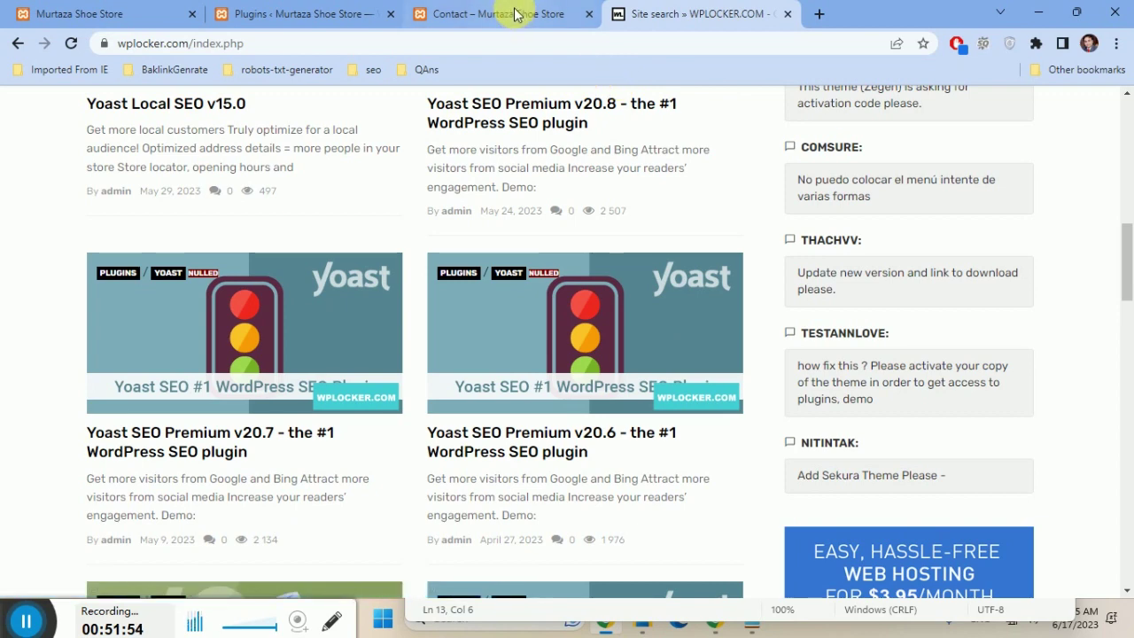
Switch to the Chrome window with the WordPress dashboard and close its Google search and empty new tabs.
key("alt+Tab")
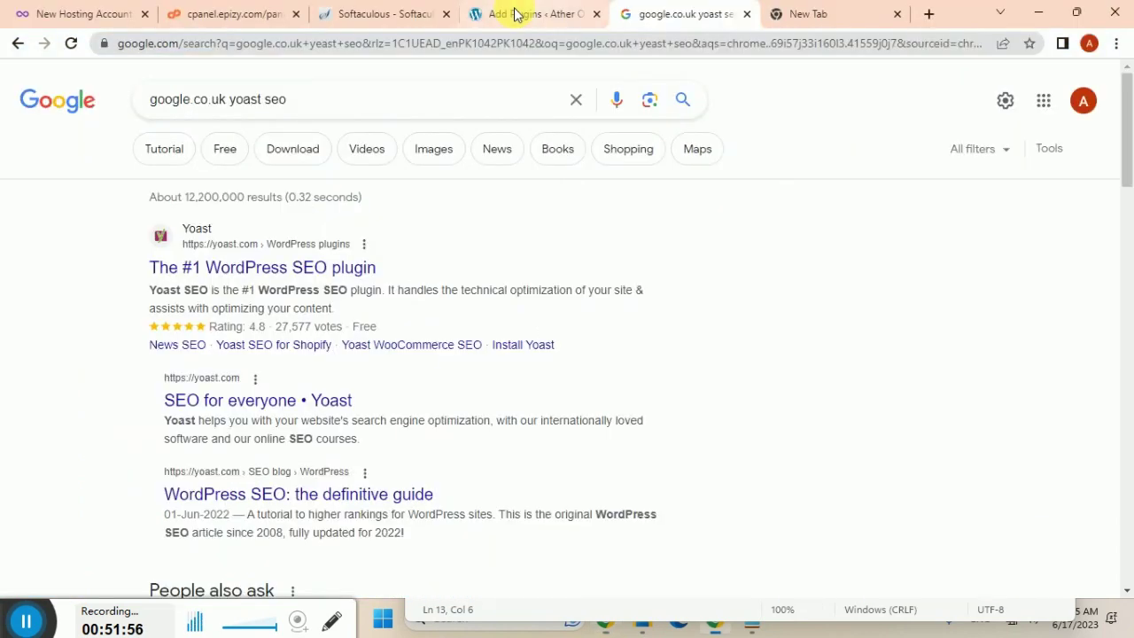
left_click(781, 16)
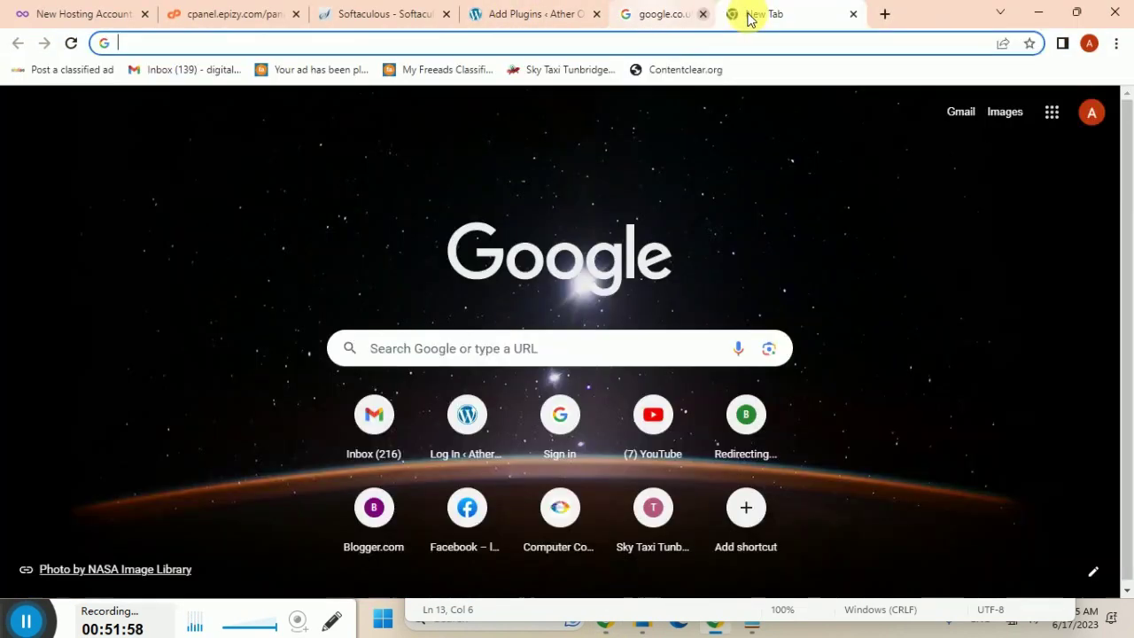
left_click(748, 15)
left_click(749, 15)
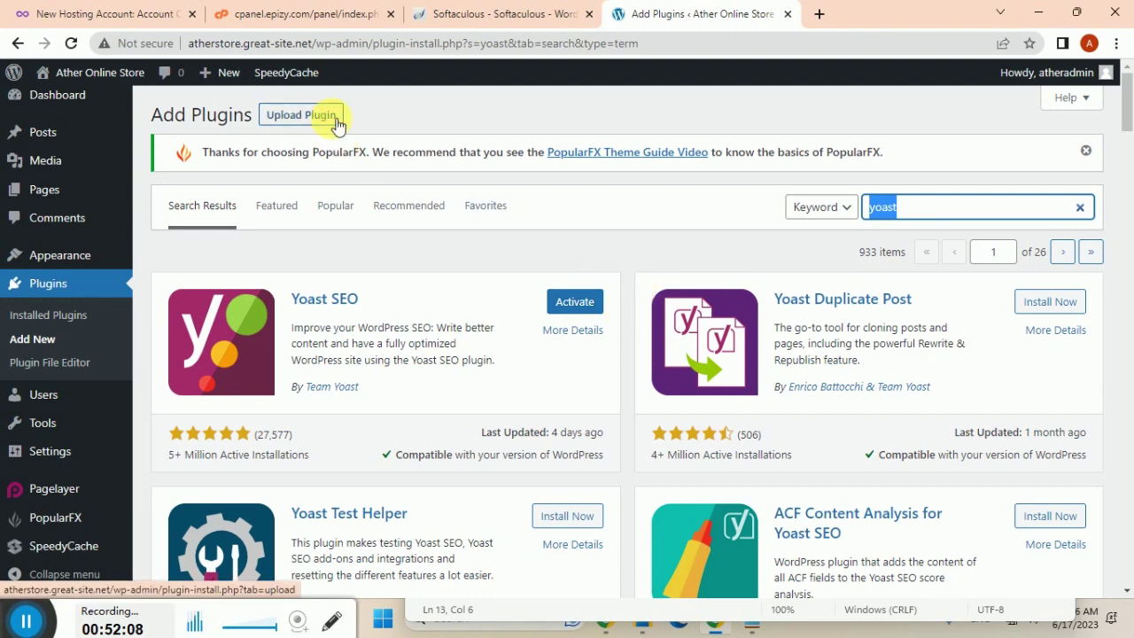
Replace the search term on WordPress's Add Plugins page with "all in".
key("alt+Tab")
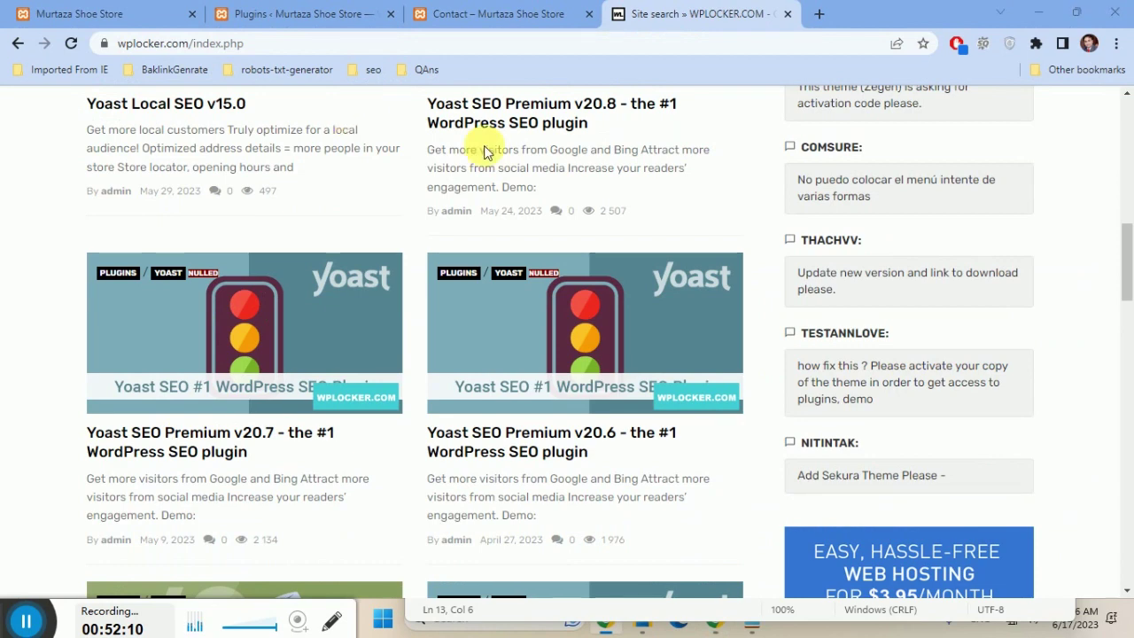
key("alt+Tab")
key("BackSpace")
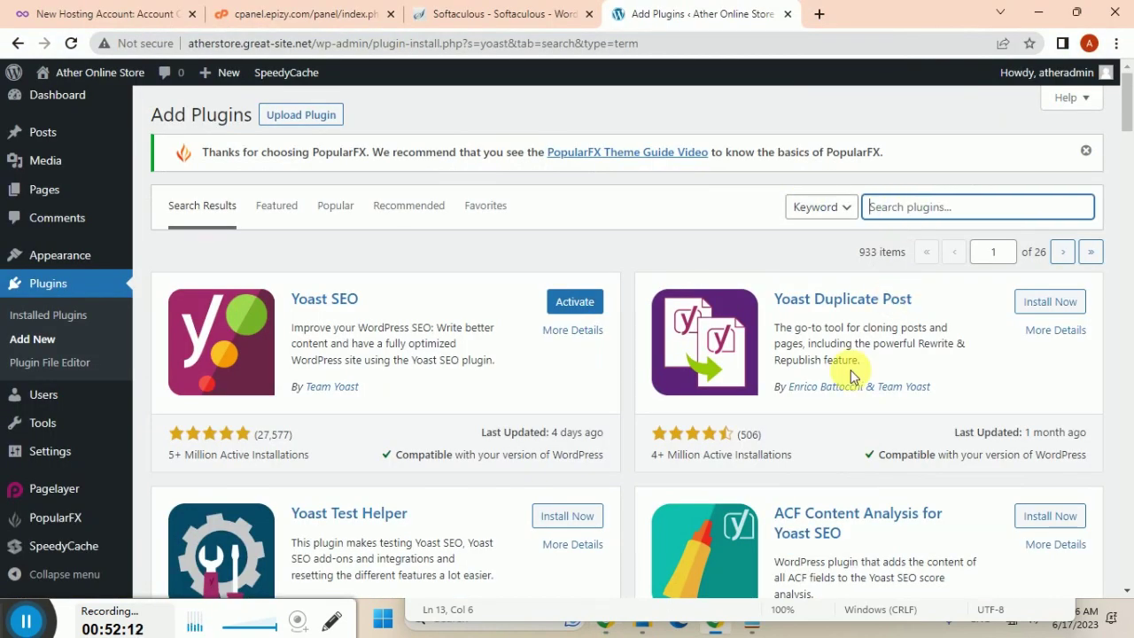
type("a")
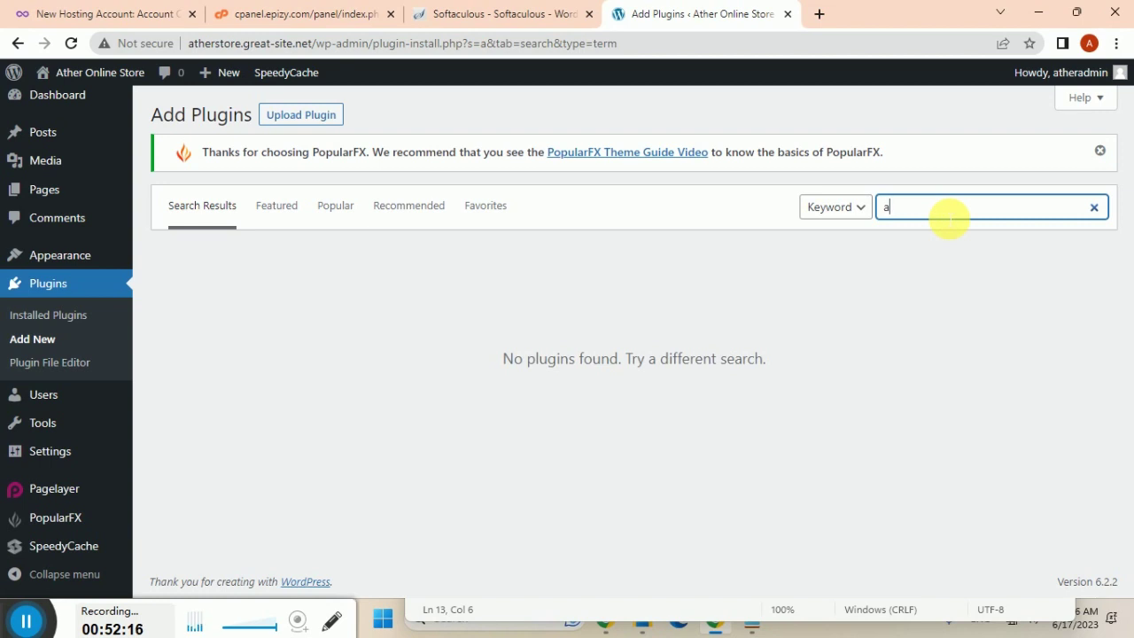
type("ll in")
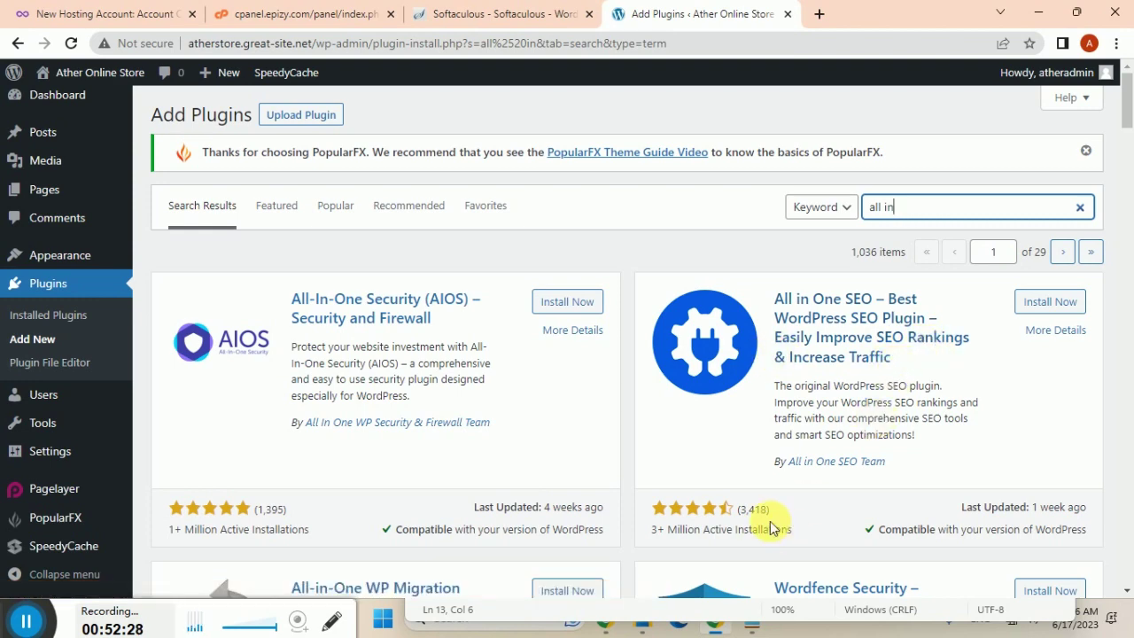
Review the plugin results and install All in One SEO and All-in-One WP Migration.
scroll(771, 521, "down", 1)
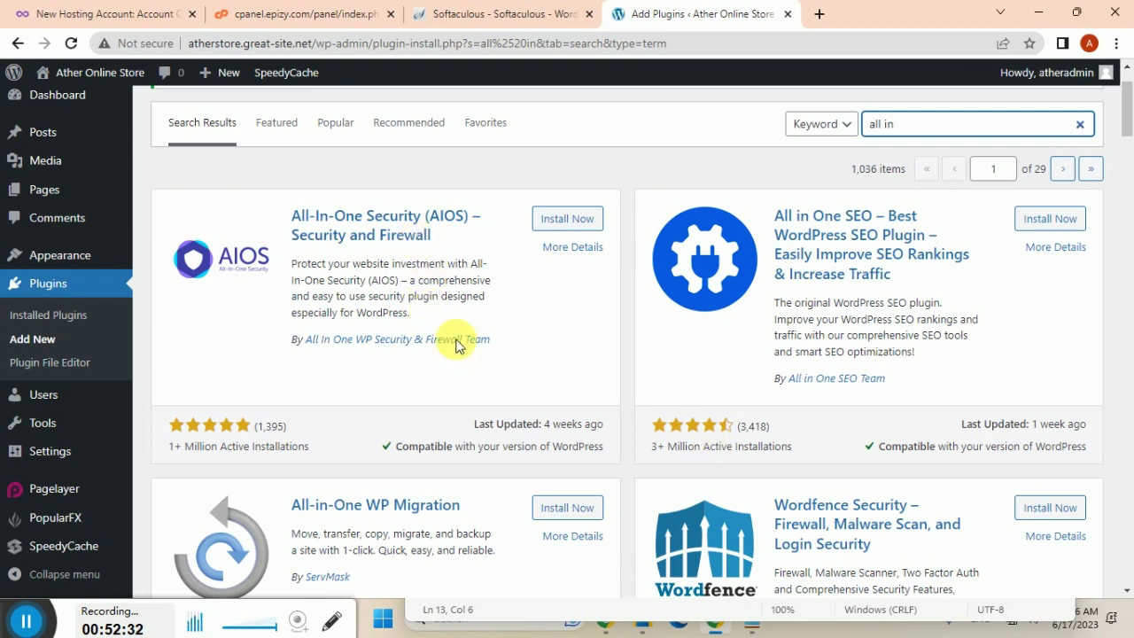
scroll(465, 354, "down", 1)
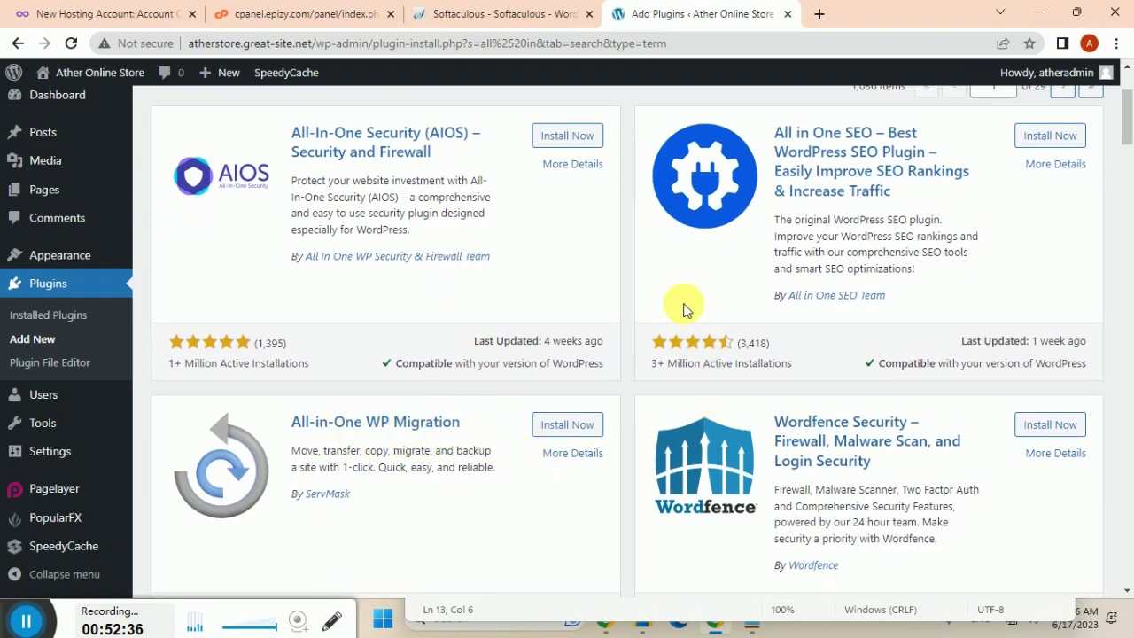
scroll(682, 310, "up", 2)
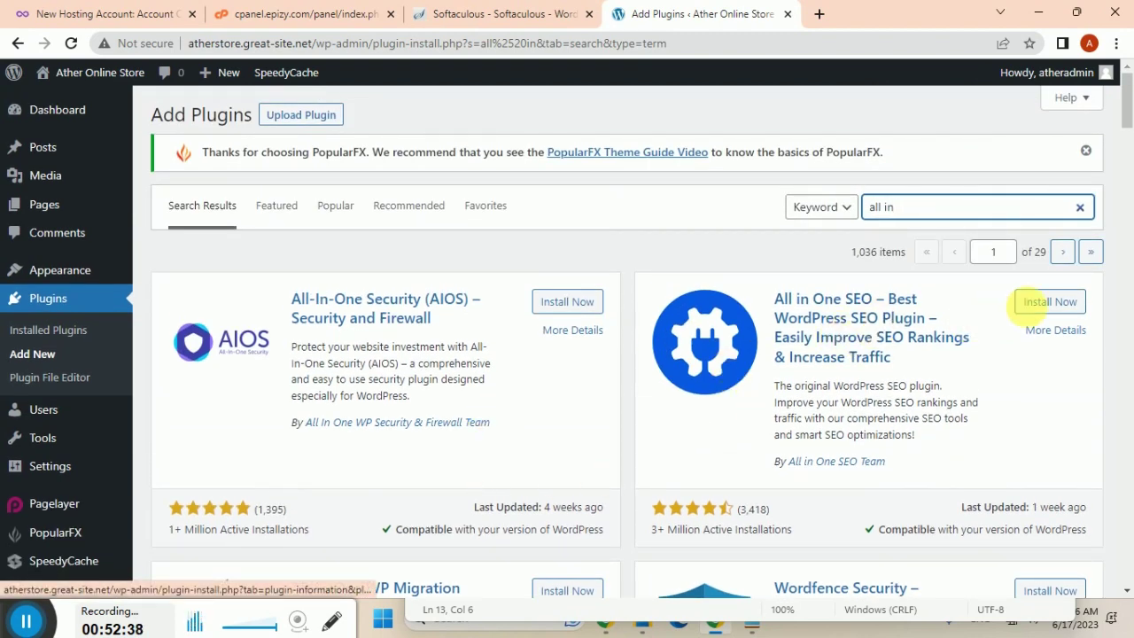
left_click(1048, 301)
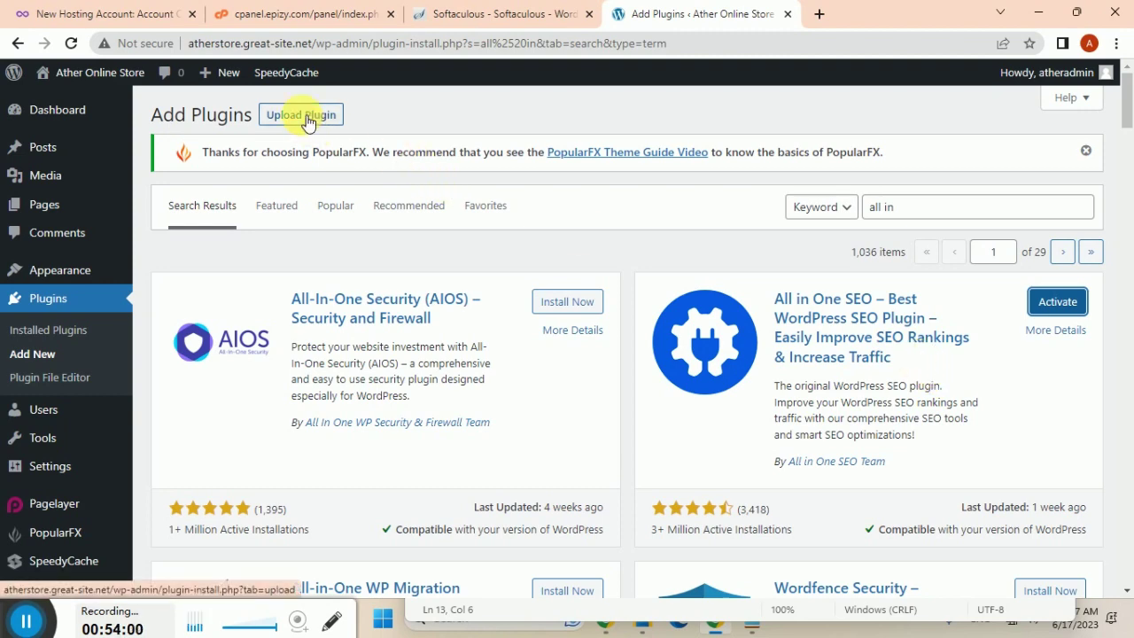
scroll(425, 367, "down", 2)
left_click(578, 422)
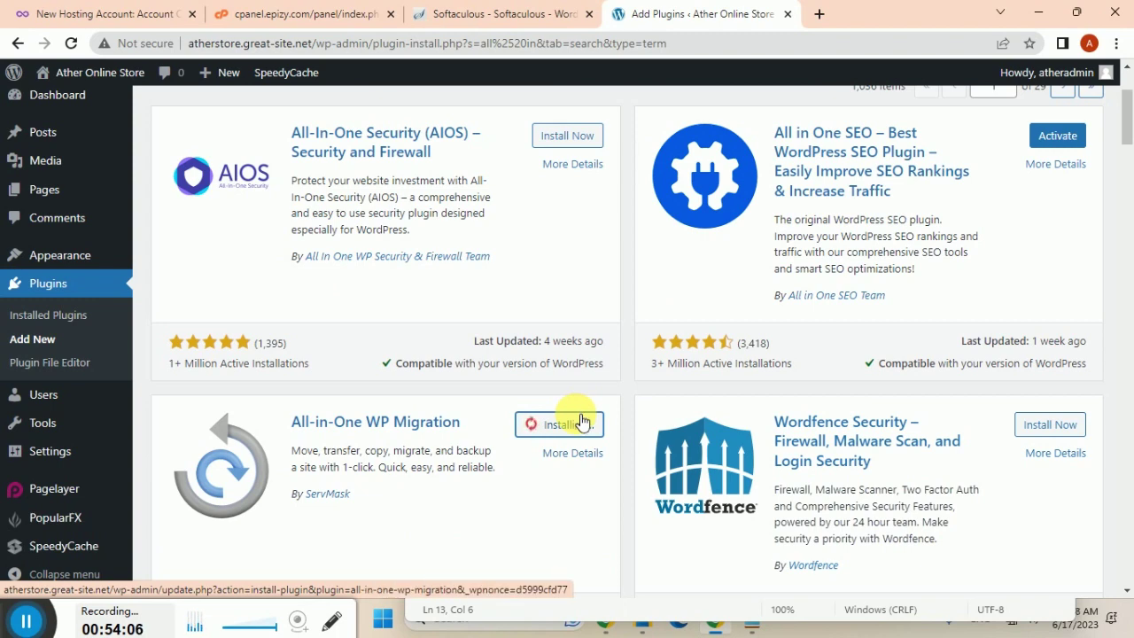
Switch to the Notepad plugin list, look over the noted download sites, and minimise it.
key("alt+Tab")
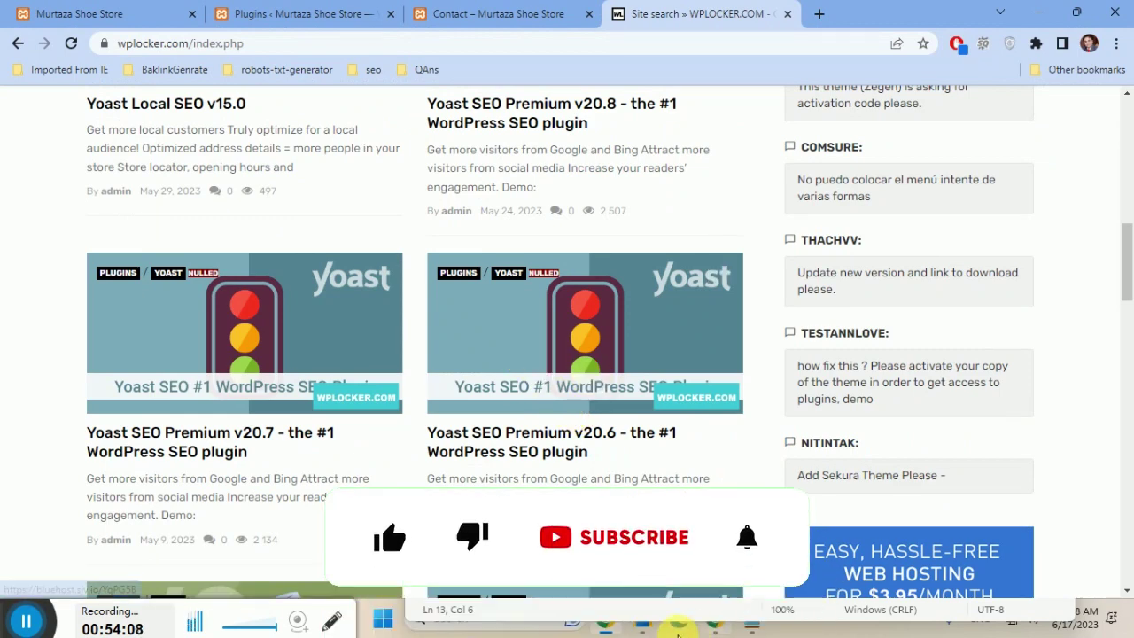
left_click(749, 624)
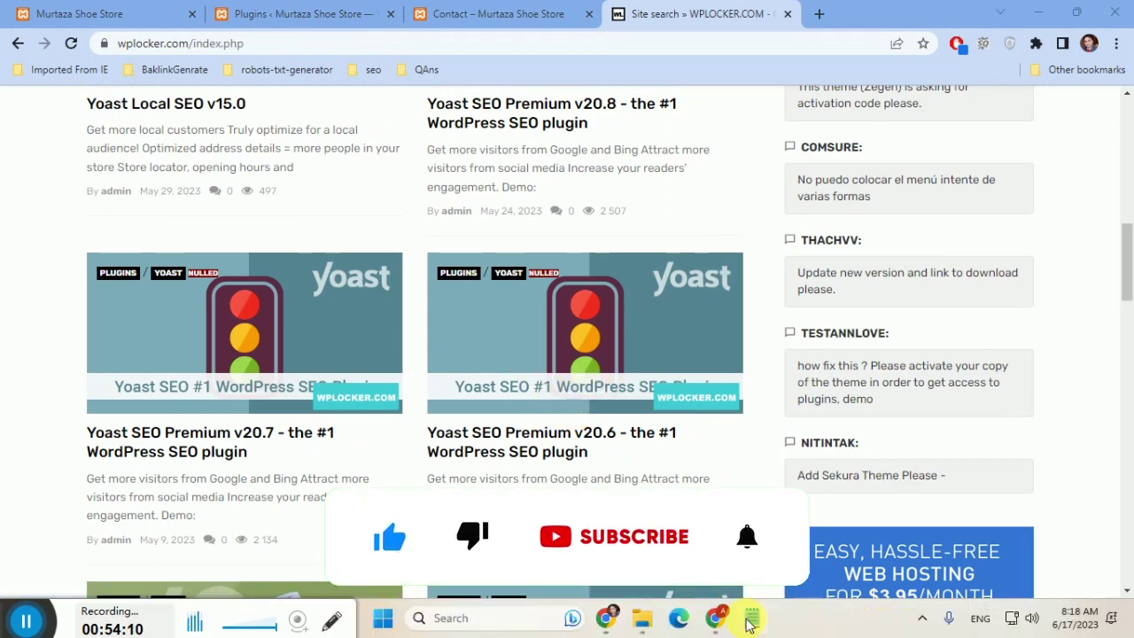
scroll(598, 385, "up", 3)
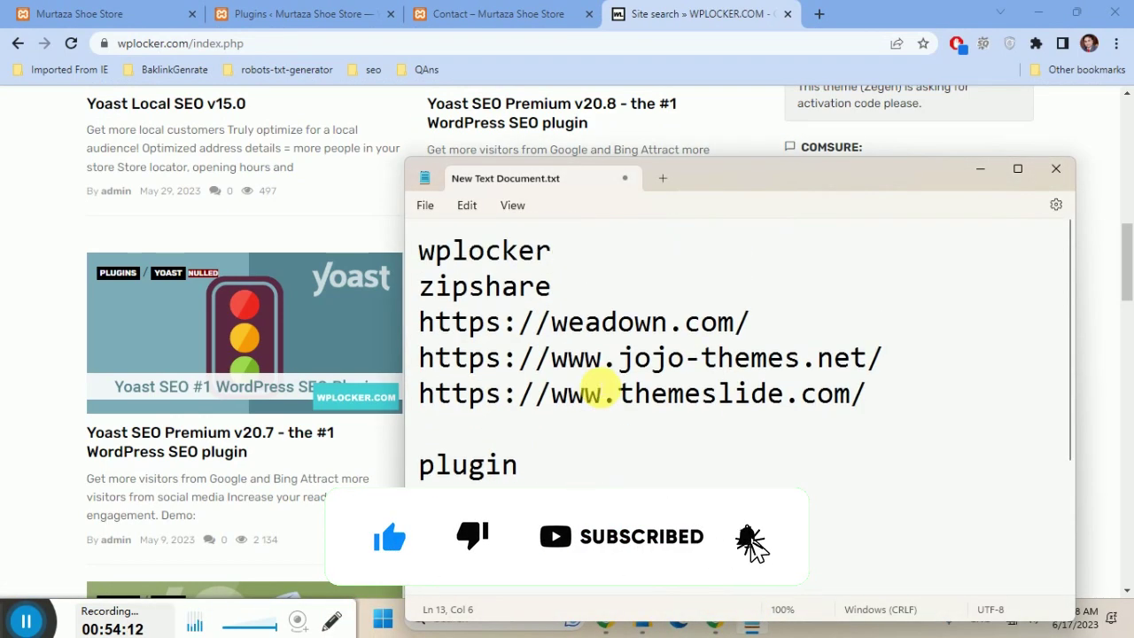
left_click(979, 168)
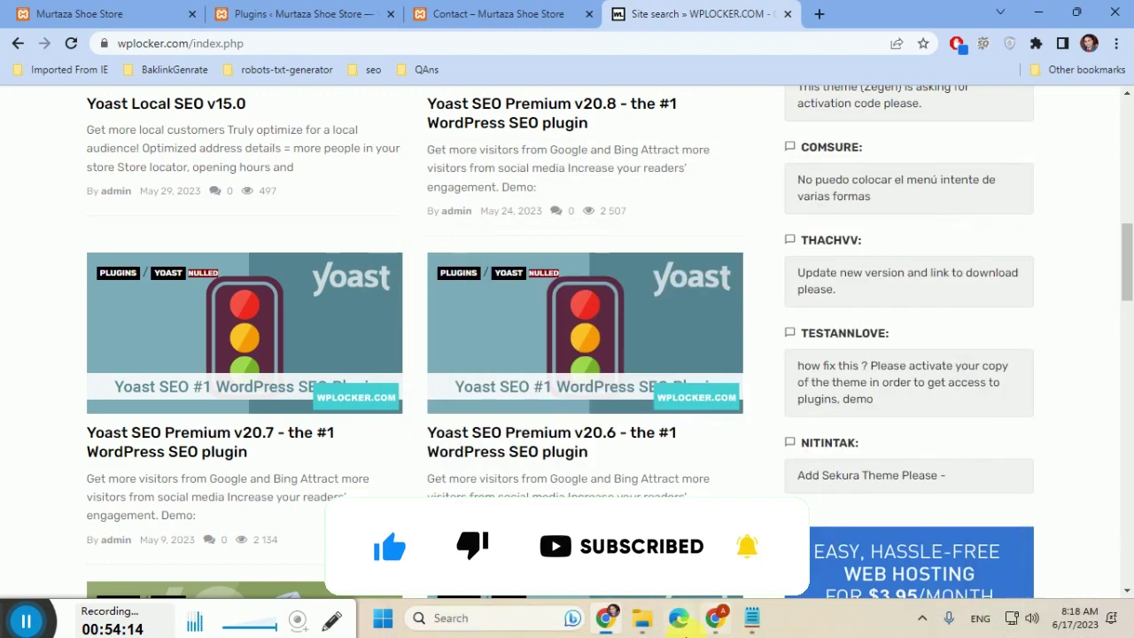
Switch to the plugin folder in File Explorer and check the zip file inside its "ai writer" subfolder.
mouse_move(646, 618)
left_click(771, 553)
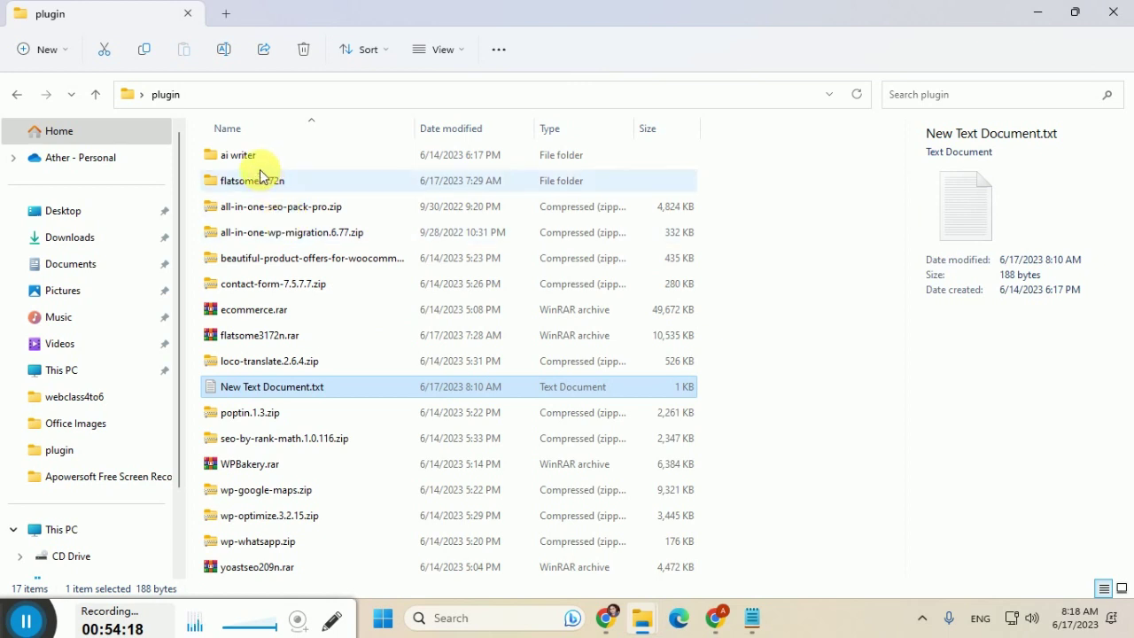
left_click(254, 161)
double_click(256, 165)
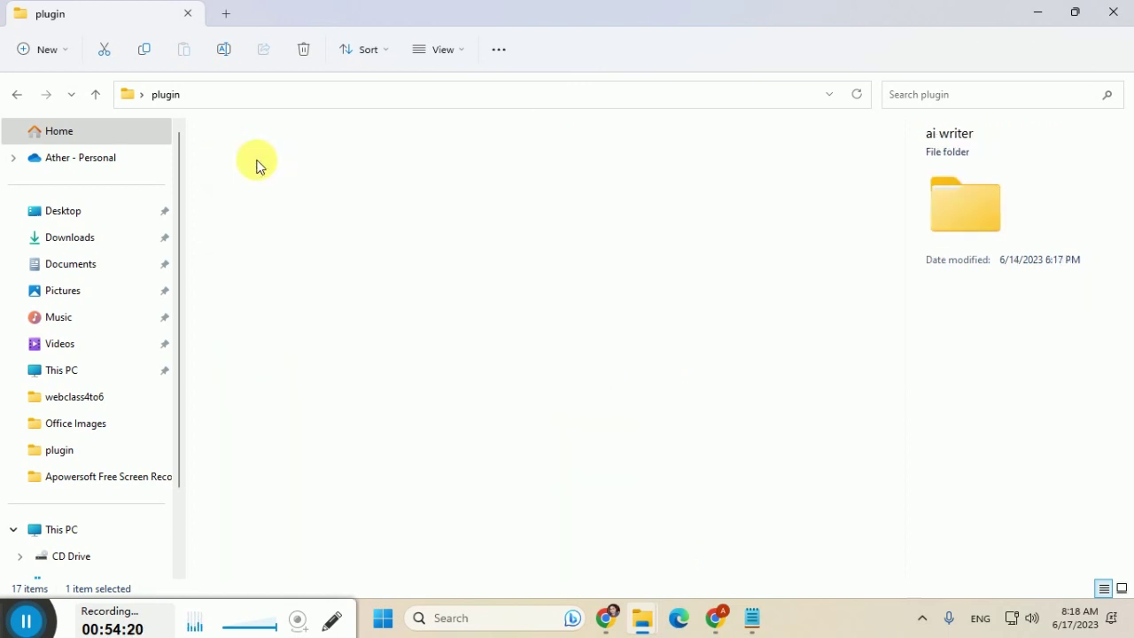
left_click(256, 166)
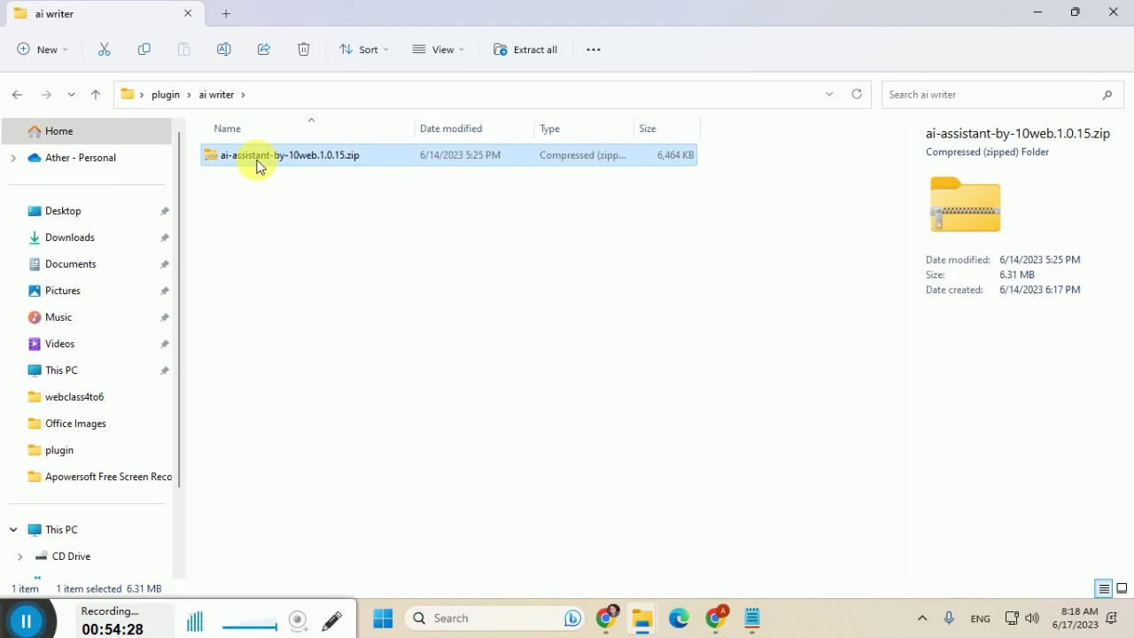
Return to the plugin folder and check all-in-one-seo-pack-pro.zip and all-in-one-wp-migration.6.77.zip.
left_click(94, 94)
left_click(246, 209)
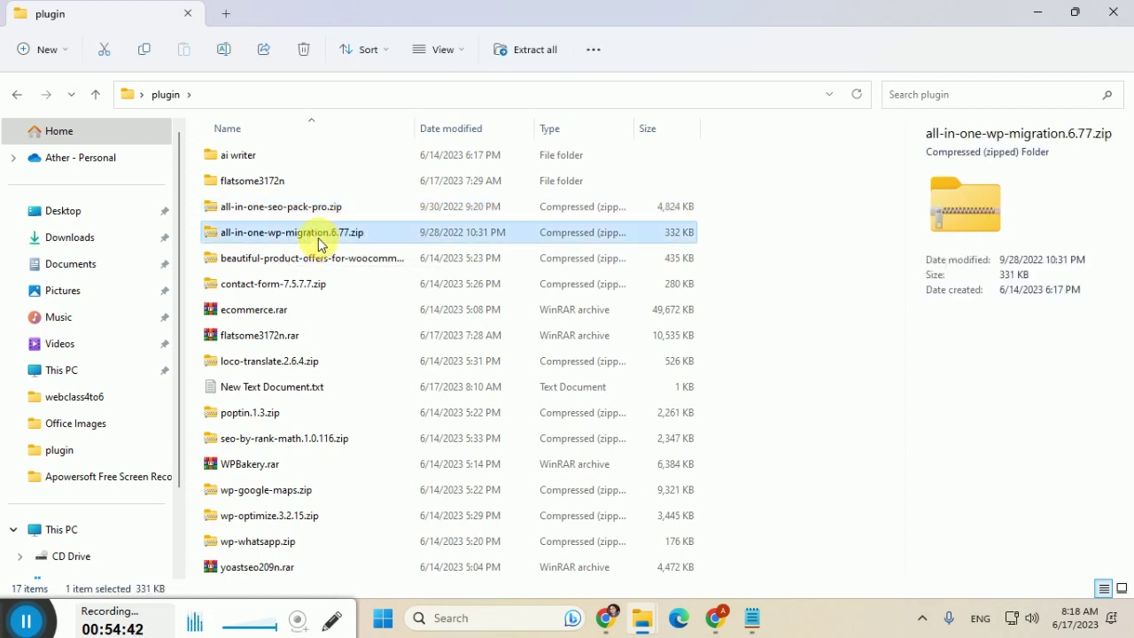
left_click(318, 238)
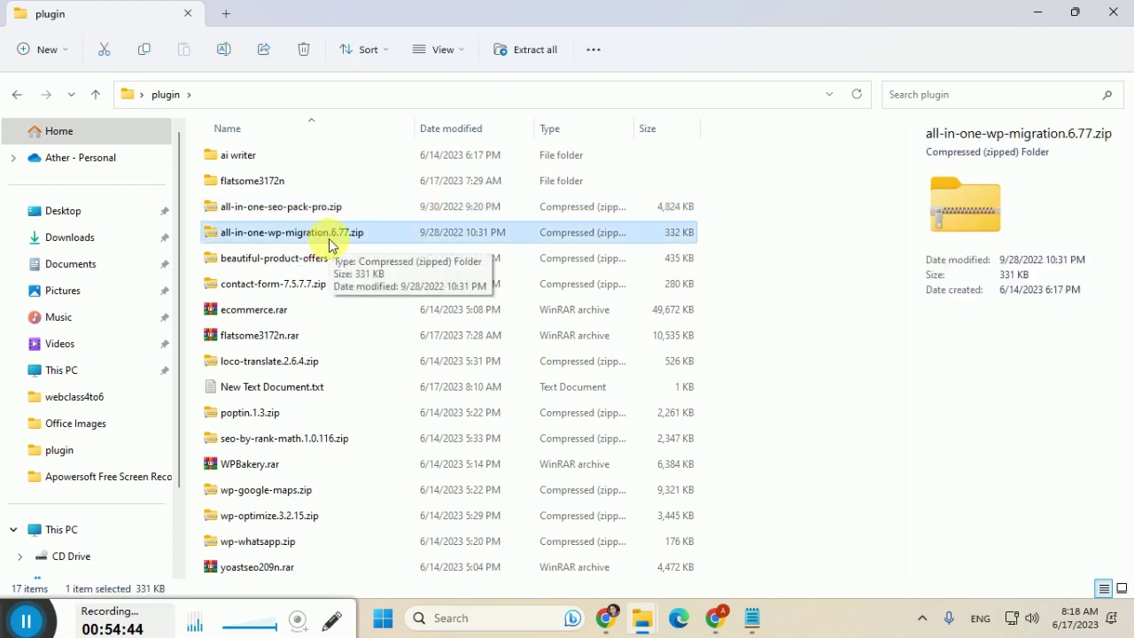
Switch back to WordPress's Add Plugins page and open the details of All-in-One WP Migration.
key("alt+Tab")
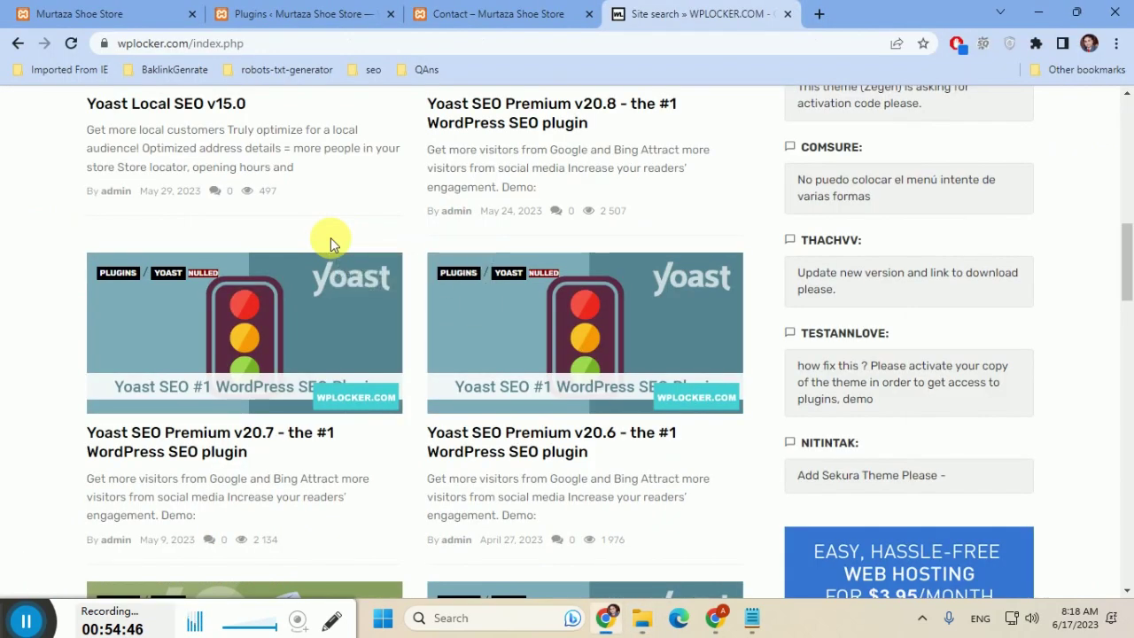
key("alt+Tab")
key("Tab")
key("Tab")
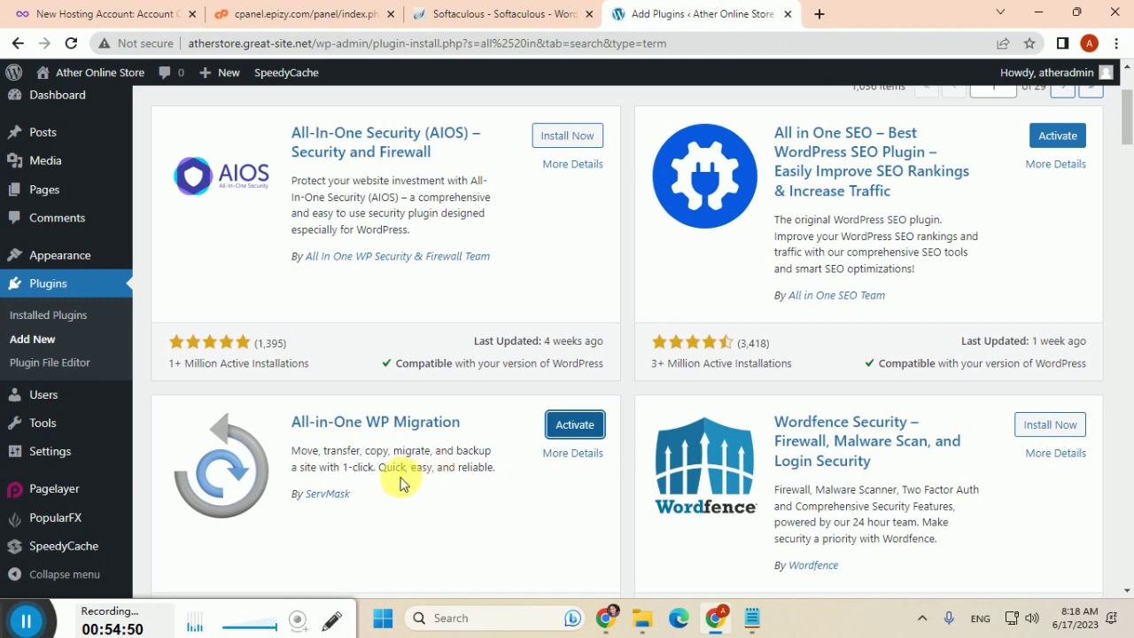
left_click(583, 453)
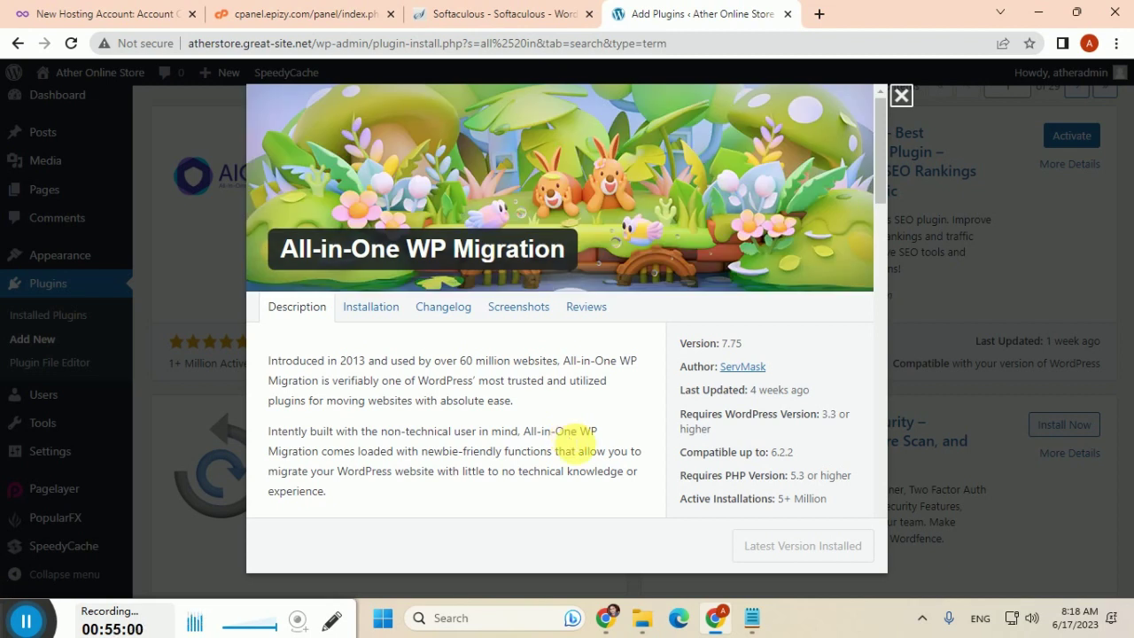
Read the All-in-One WP Migration installation instructions, rating breakdown and changelog in its details window.
left_click(383, 317)
scroll(445, 394, "down", 2)
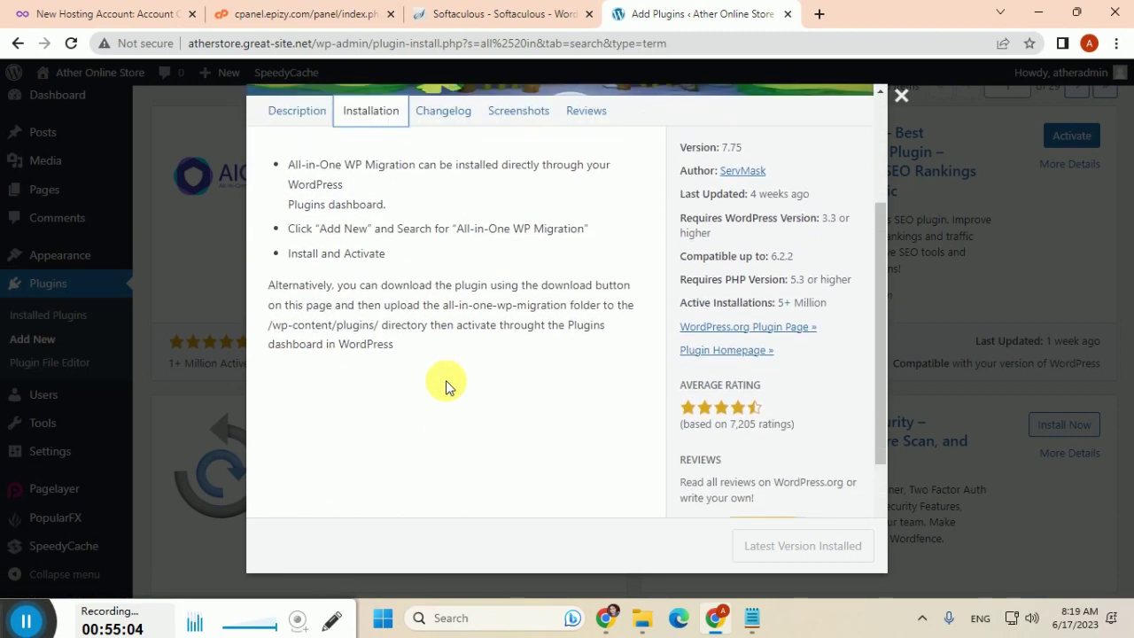
scroll(445, 388, "up", 1)
scroll(446, 387, "down", 2)
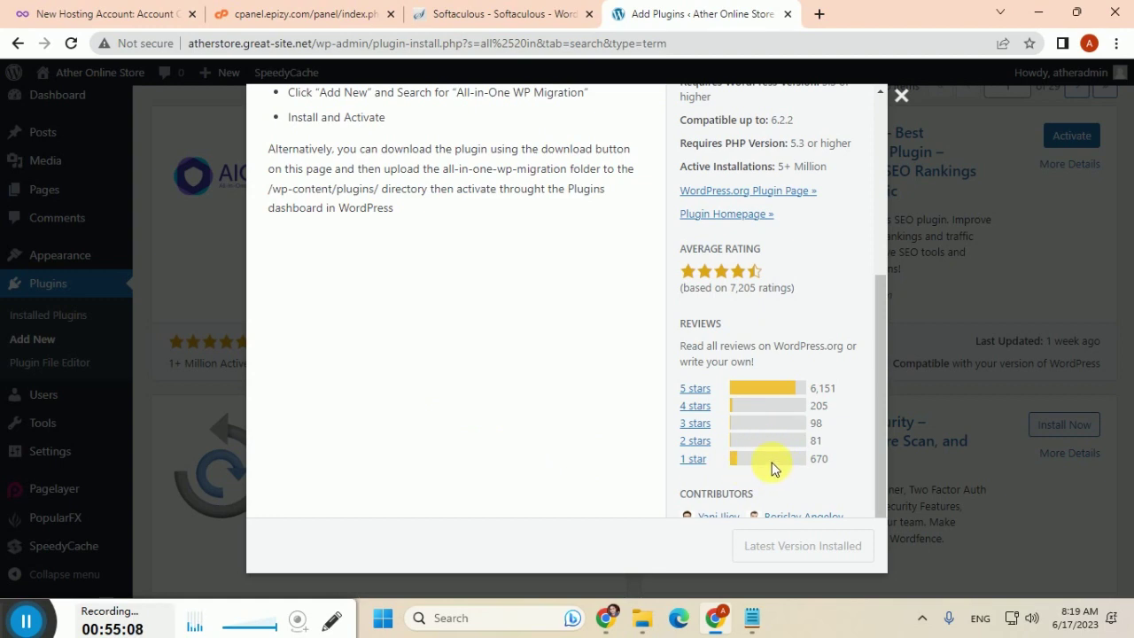
scroll(772, 468, "down", 1)
scroll(463, 375, "up", 5)
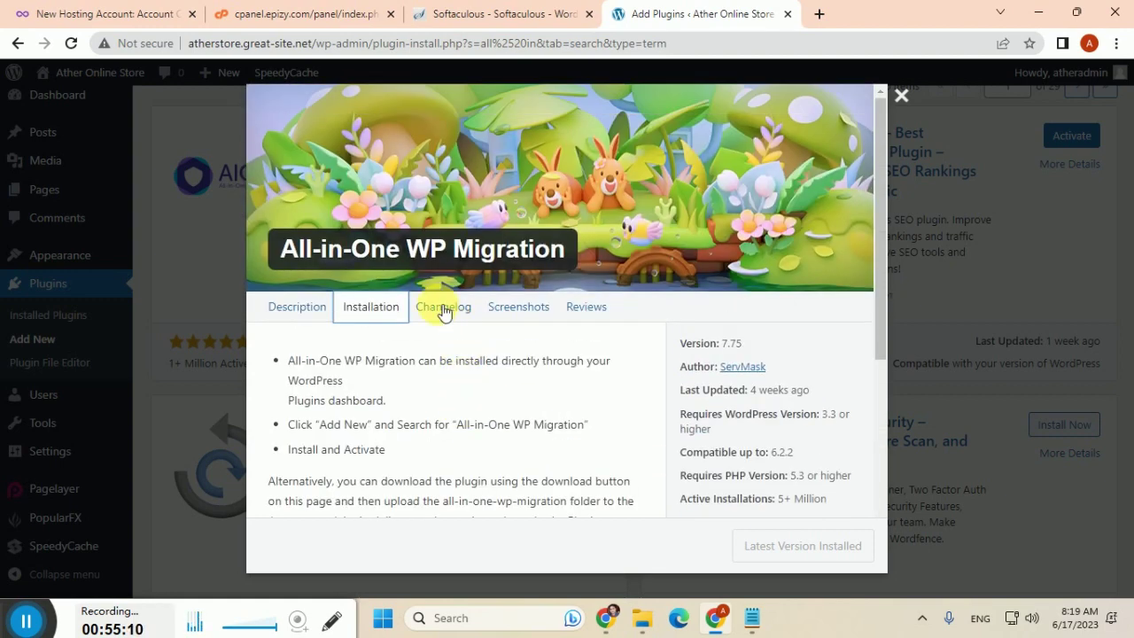
left_click(443, 307)
scroll(466, 412, "down", 1)
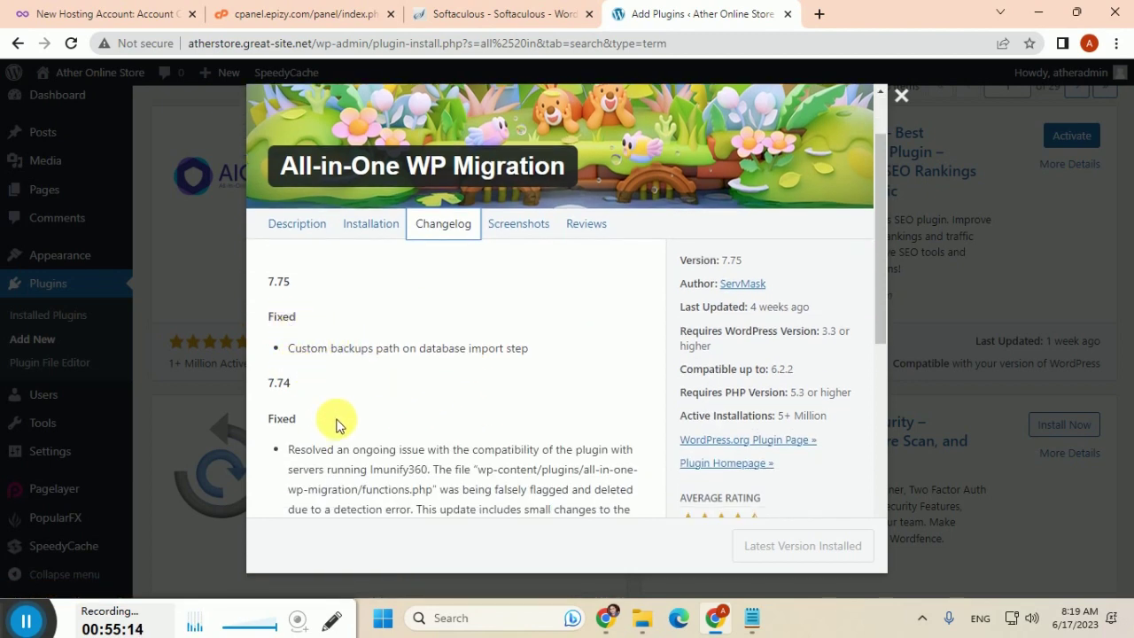
key("alt+Tab")
key("alt+Tab")
key("alt+Tab")
key("alt+Tab")
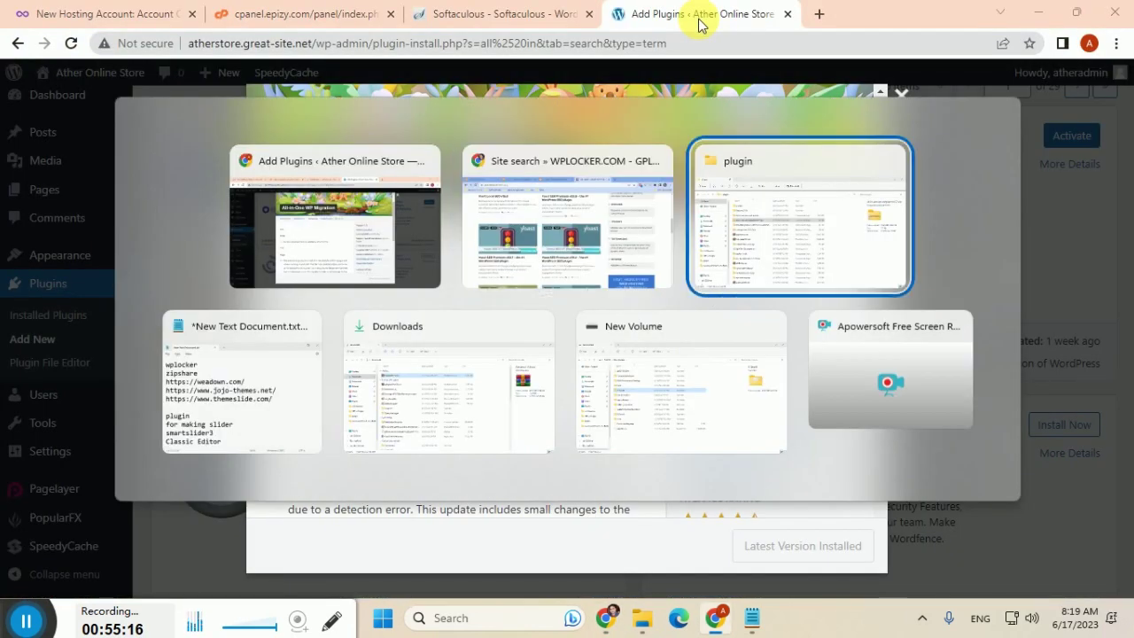
key("alt+Tab")
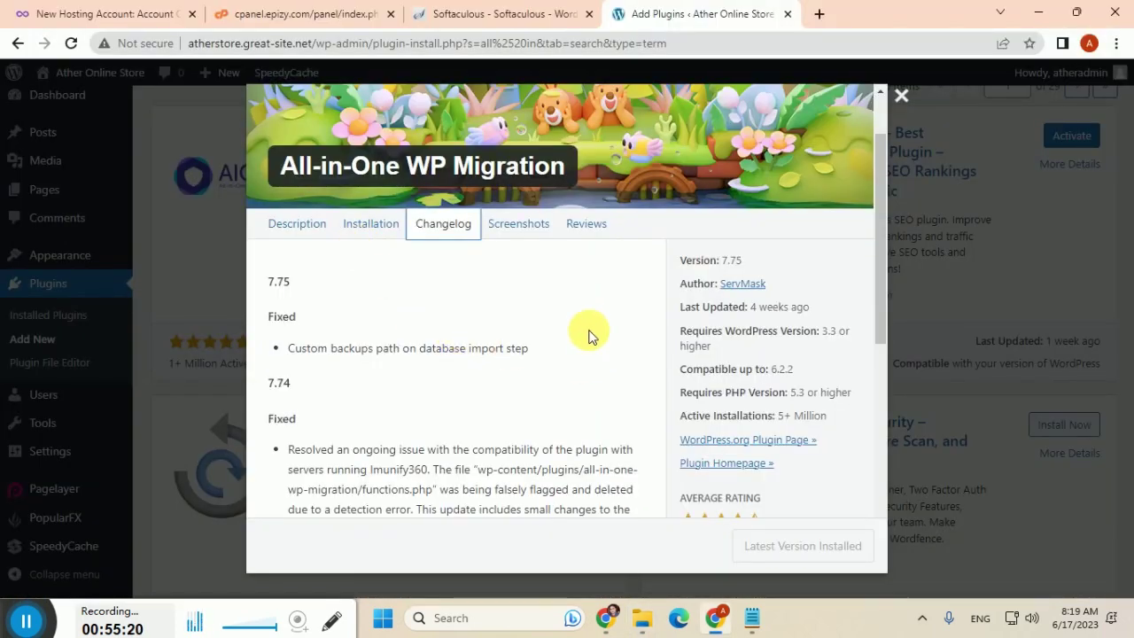
Look through the All-in-One WP Migration screenshots, reviews and description, and close its details window.
left_click(523, 229)
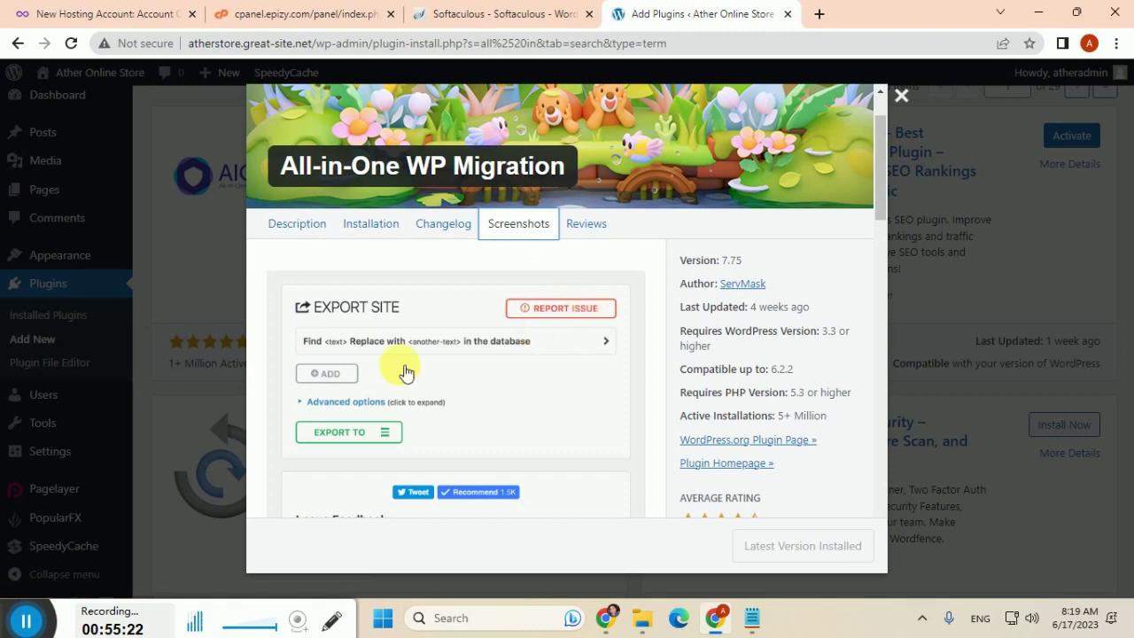
left_click(581, 224)
left_click(268, 225)
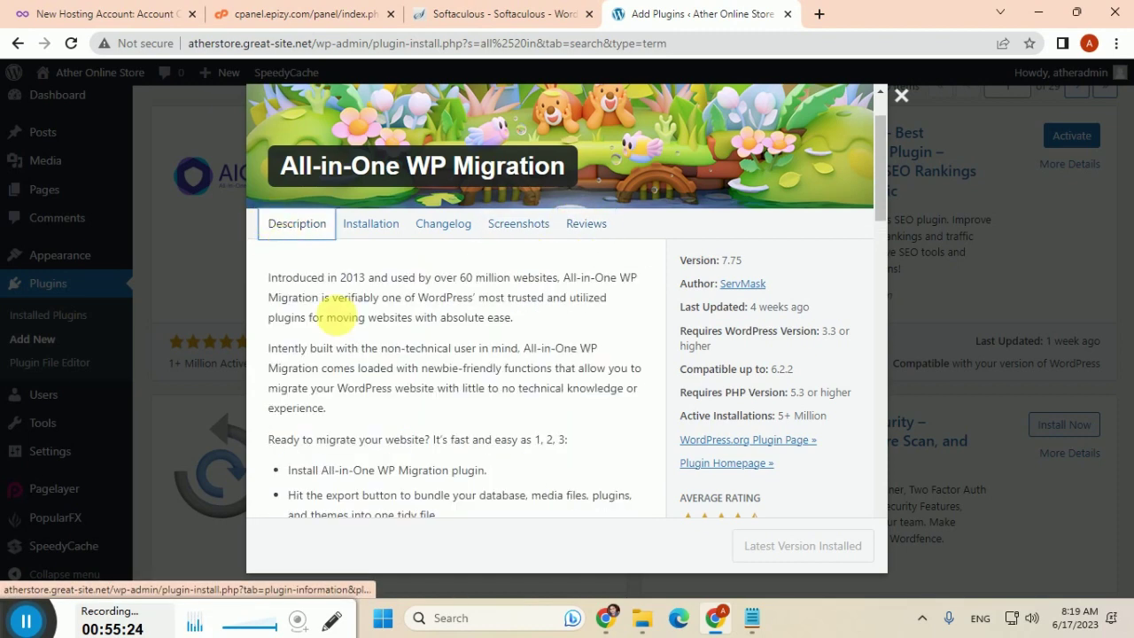
scroll(855, 336, "up", 1)
left_click(900, 95)
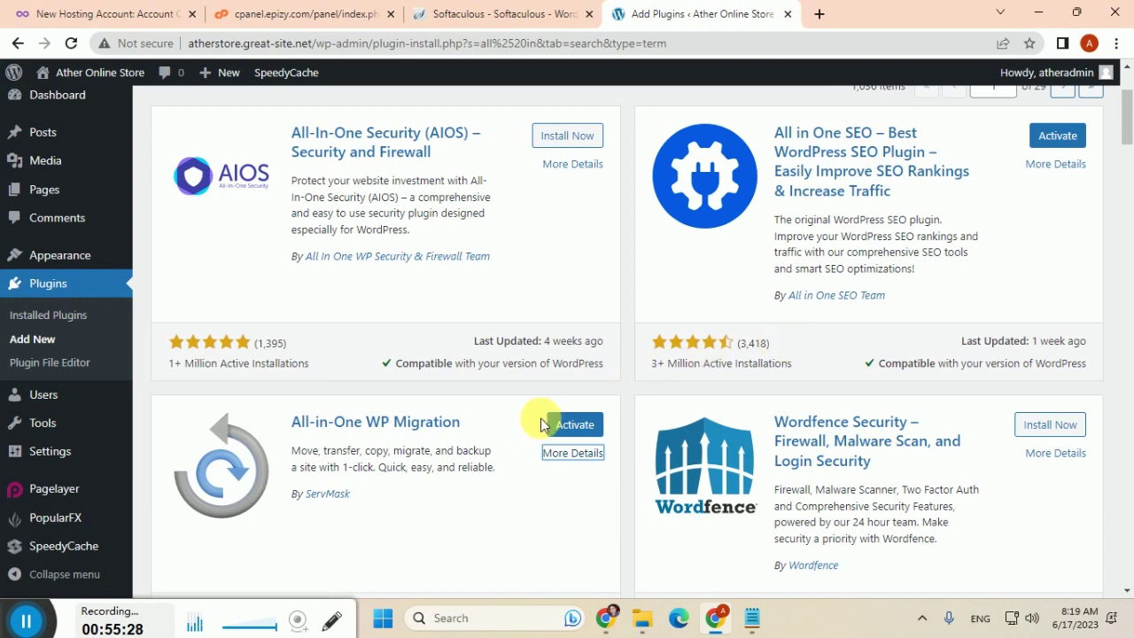
Upload all-in-one-wp-migration.6.77.zip from the plugin folder on the Desktop and start installing it.
scroll(607, 306, "up", 2)
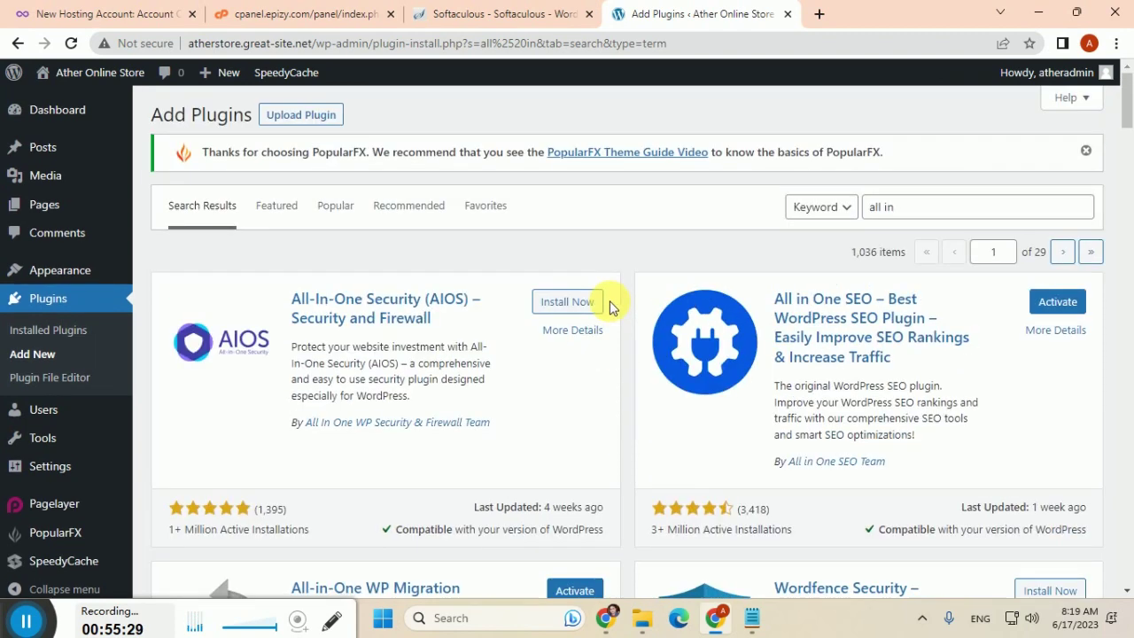
left_click(317, 127)
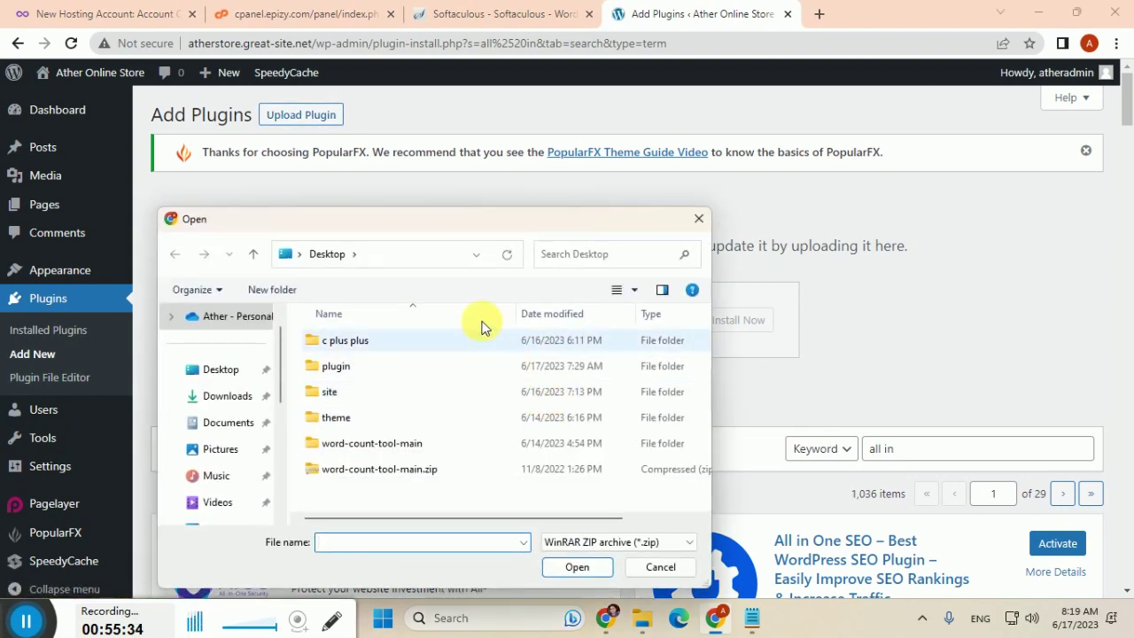
left_click(348, 365)
double_click(347, 367)
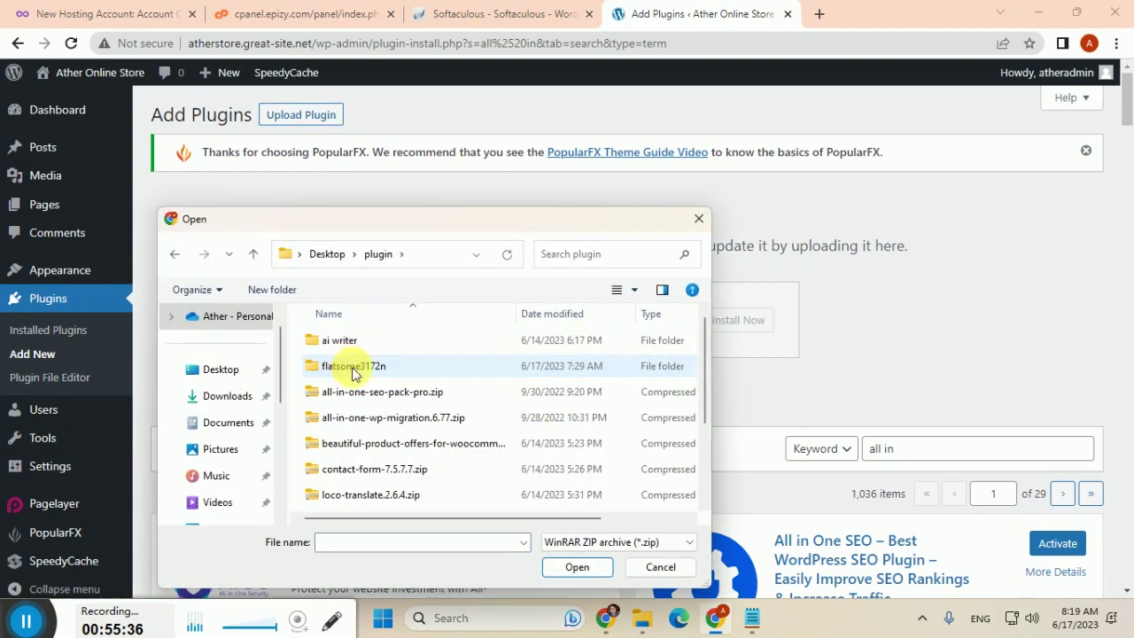
left_click(376, 426)
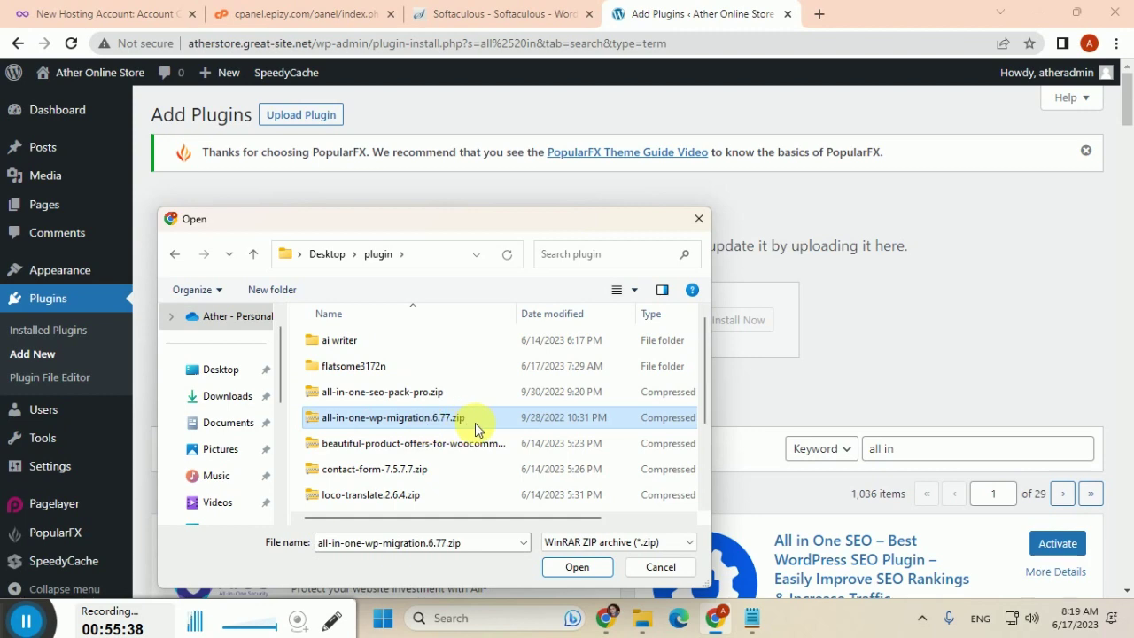
left_click(577, 567)
left_click(752, 326)
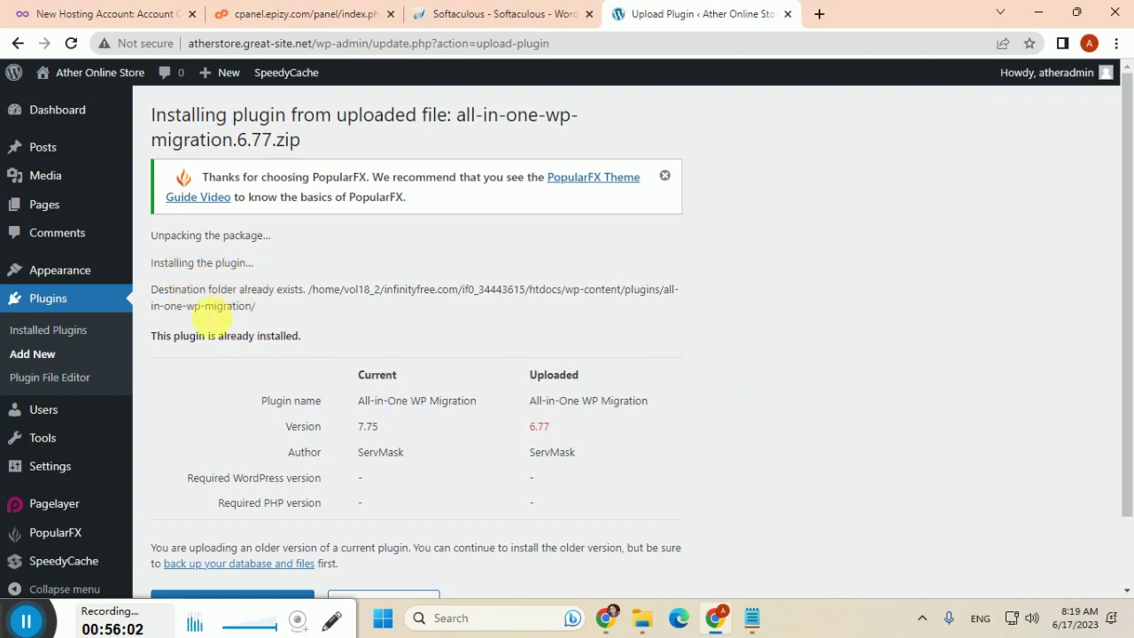
Compare the current and uploaded All-in-One WP Migration versions, and replace the current plugin with the uploaded one.
scroll(293, 390, "down", 1)
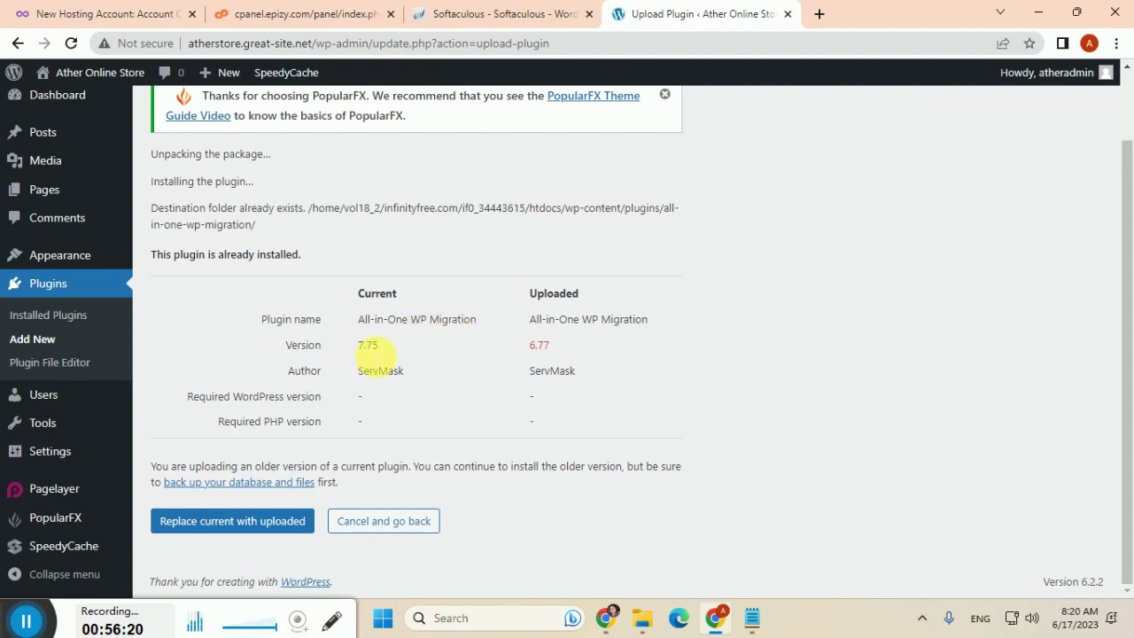
double_click(368, 345)
left_click(539, 345)
double_click(539, 344)
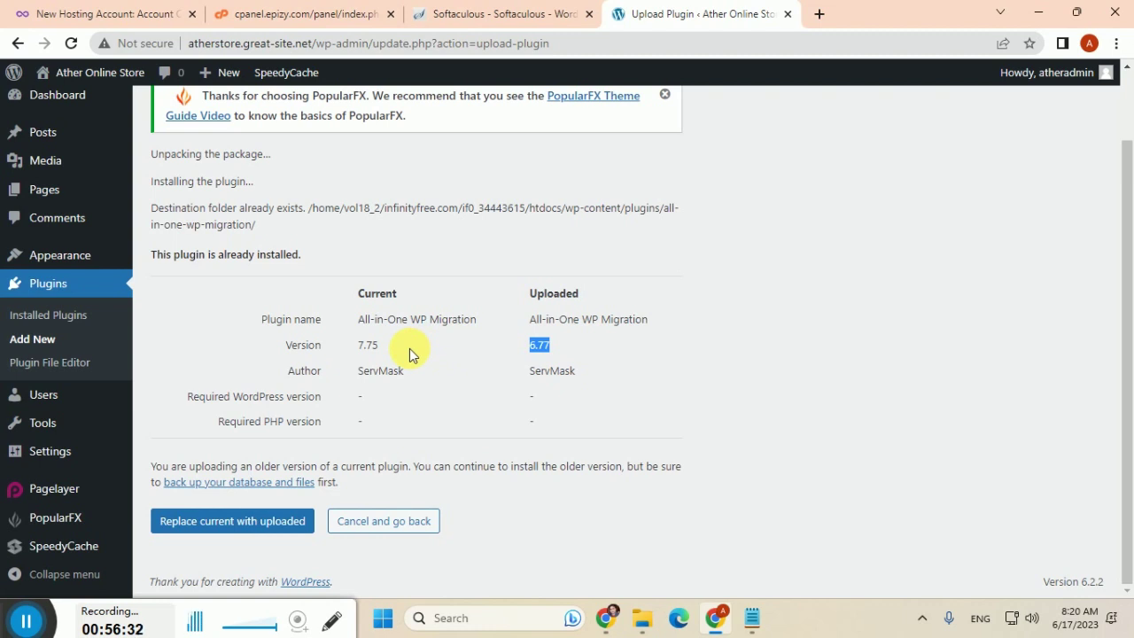
left_click(260, 521)
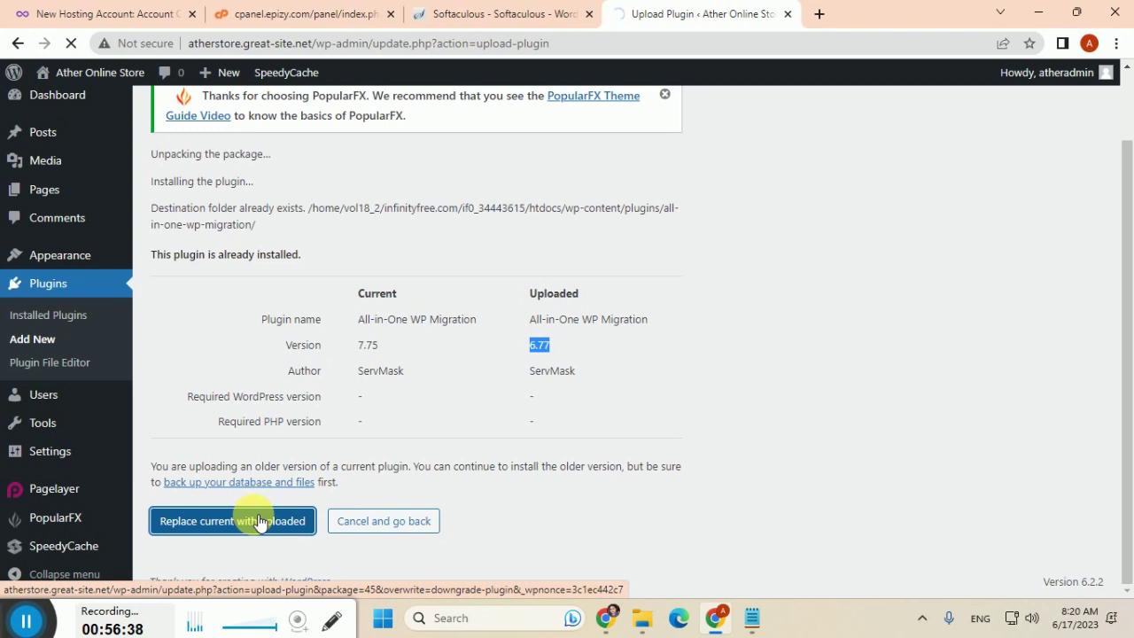
left_click(259, 521)
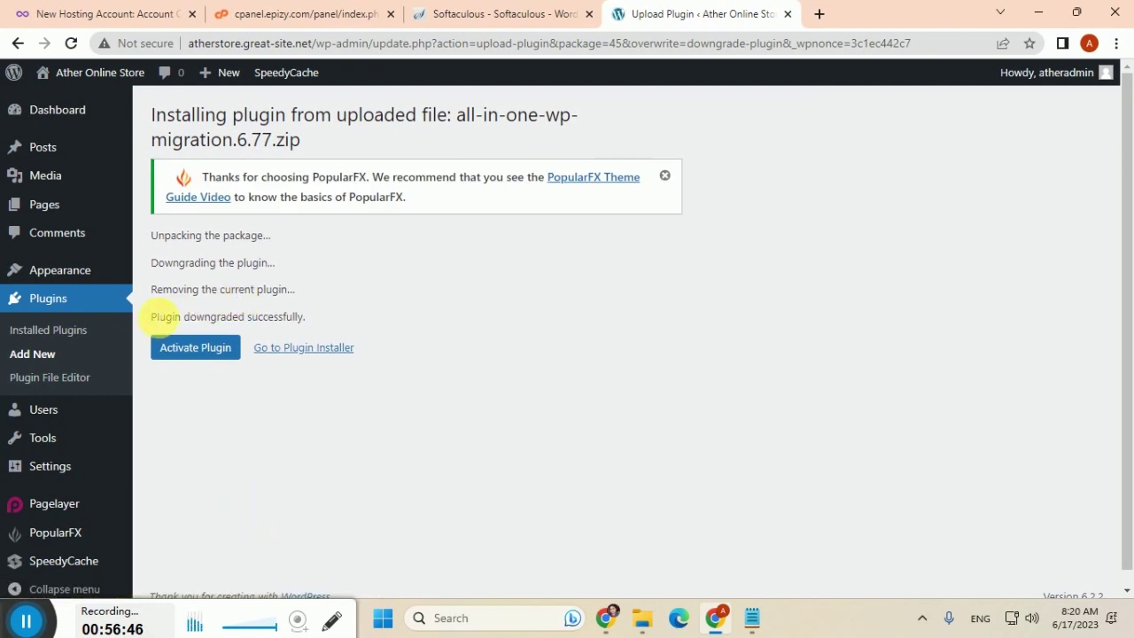
Read the All-in-One WP Migration installation messages and activate the plugin.
left_click_drag(152, 316, 308, 317)
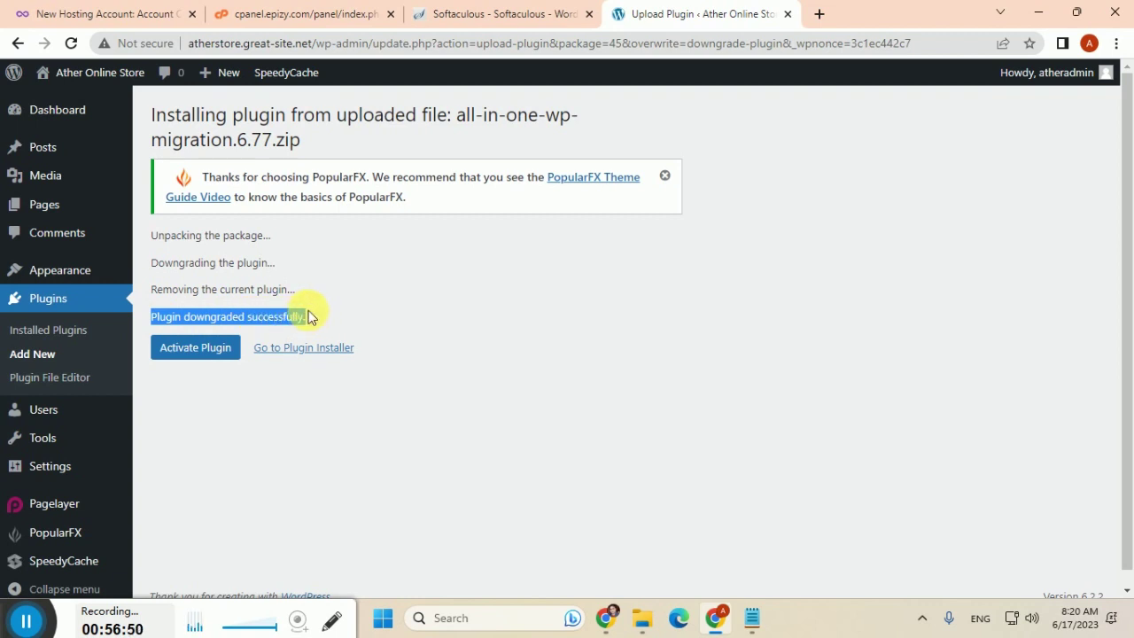
left_click_drag(151, 292, 303, 307)
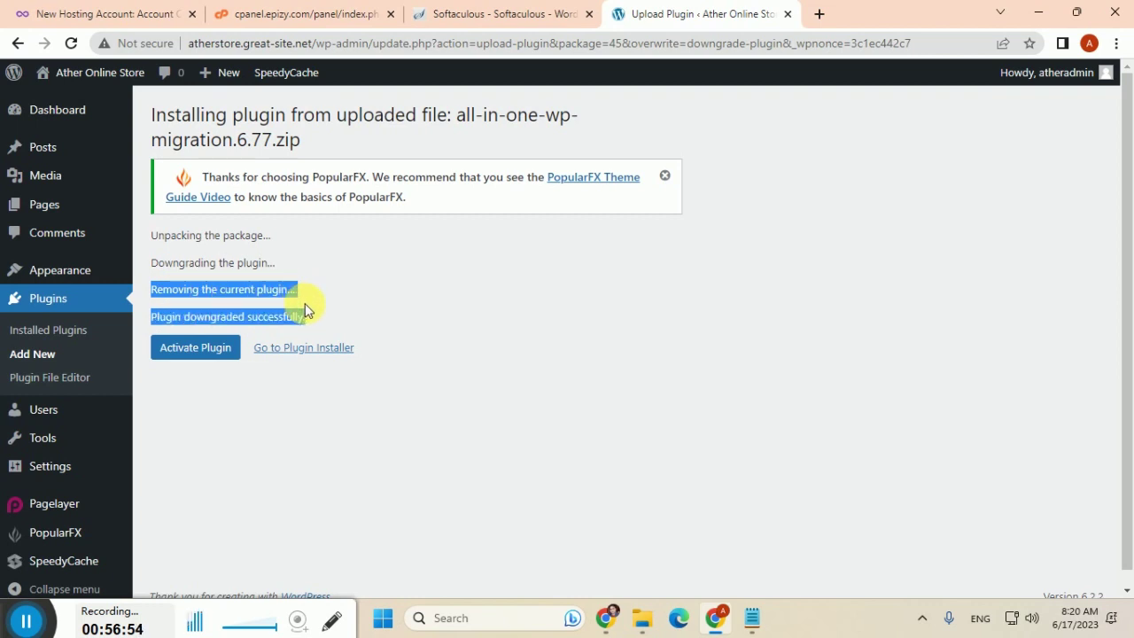
left_click_drag(158, 263, 299, 275)
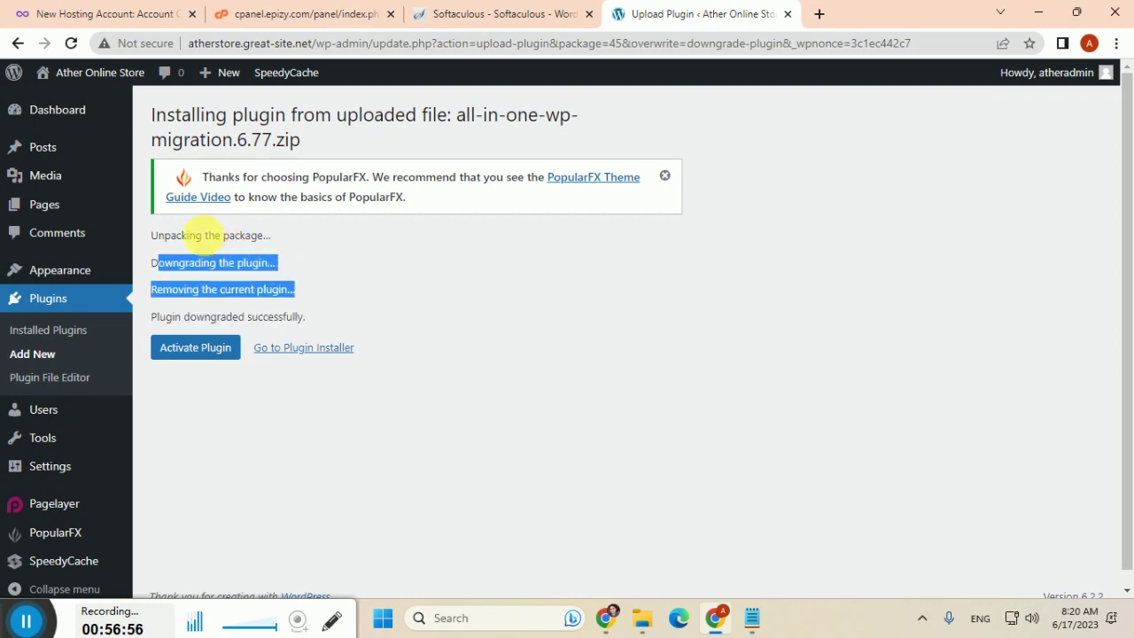
left_click(179, 354)
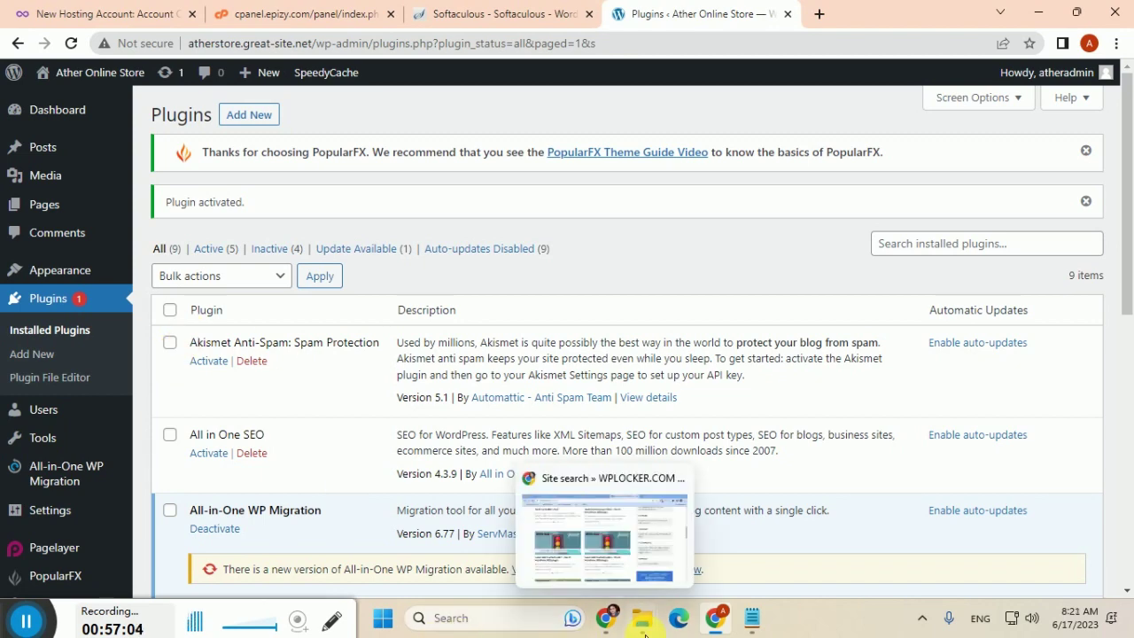
Switch to the other Chrome window and close the WPLocker search, Contact page and shoe store home page, keeping the local site's Plugins page.
left_click(611, 541)
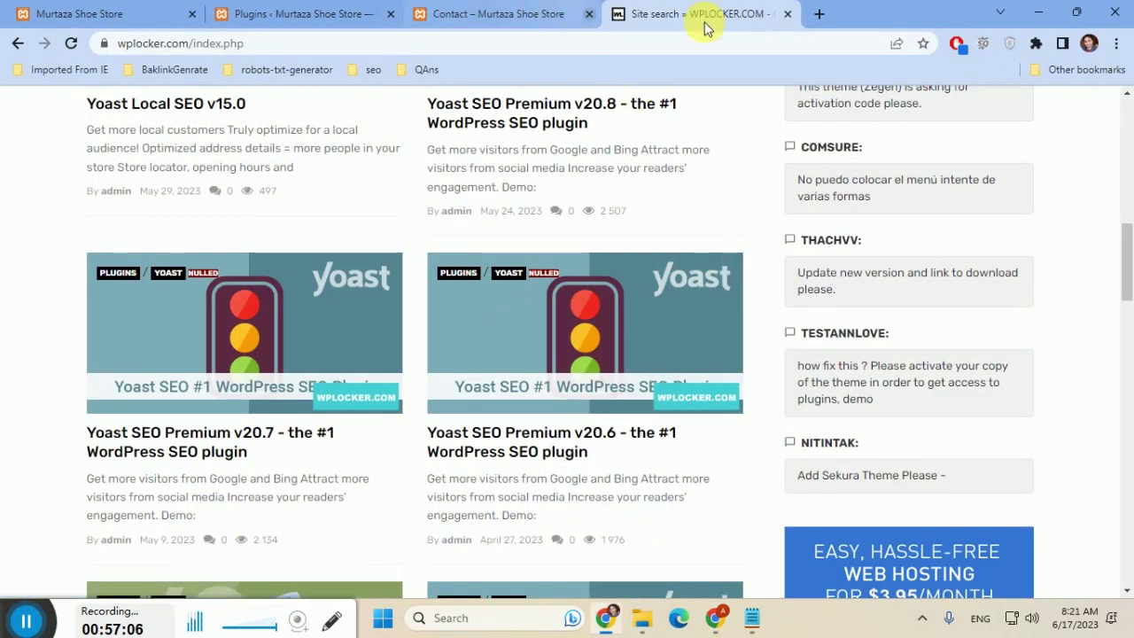
left_click(788, 13)
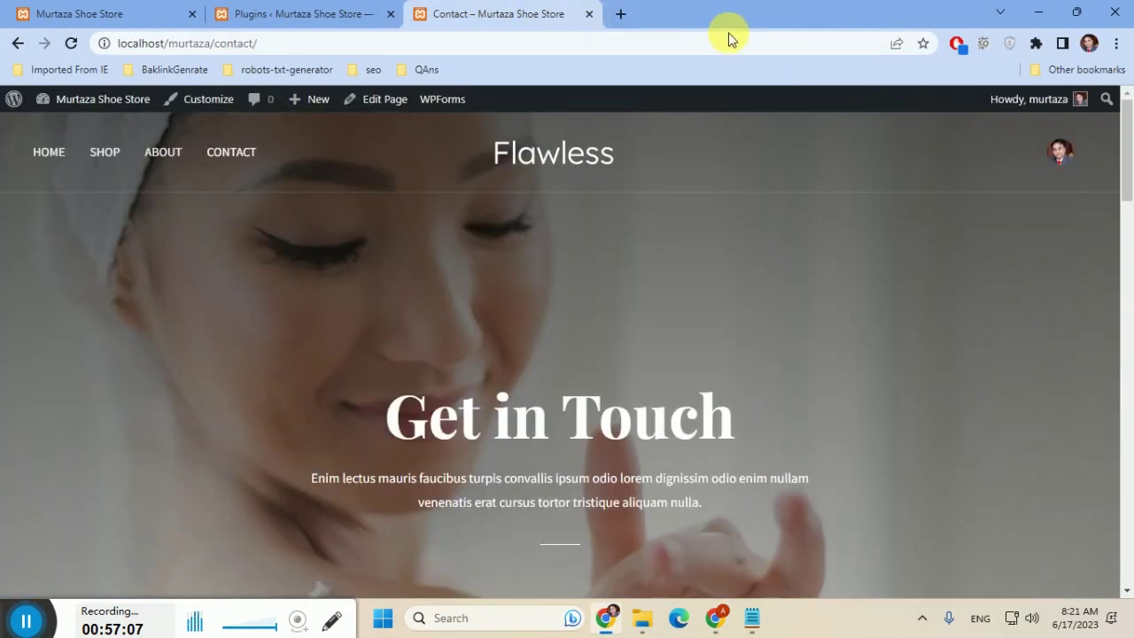
left_click(591, 14)
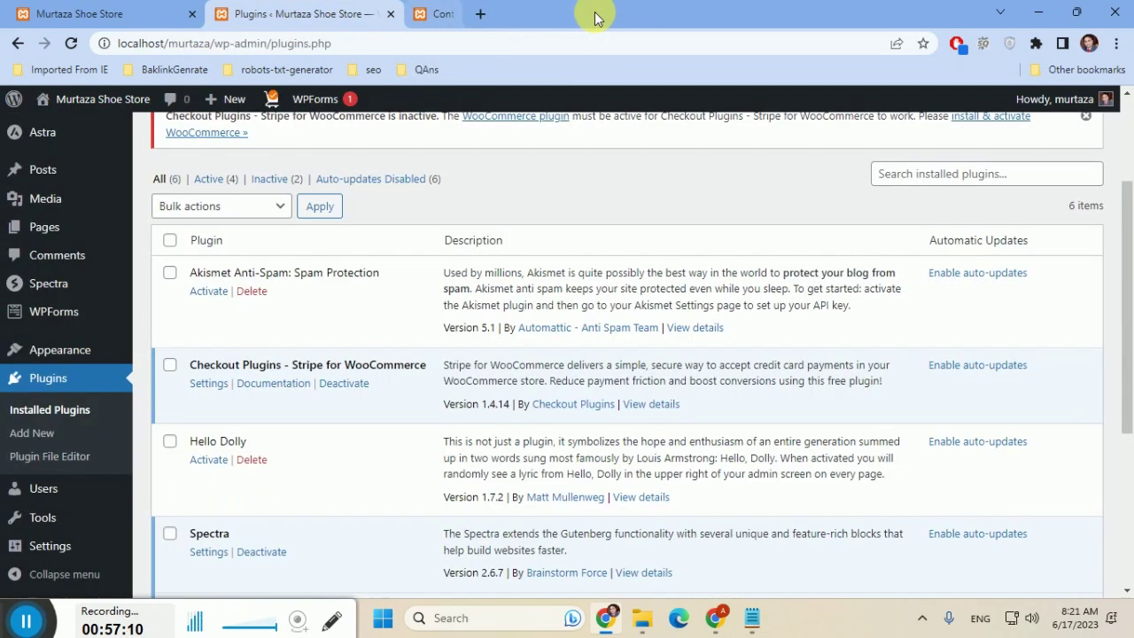
left_click(168, 14)
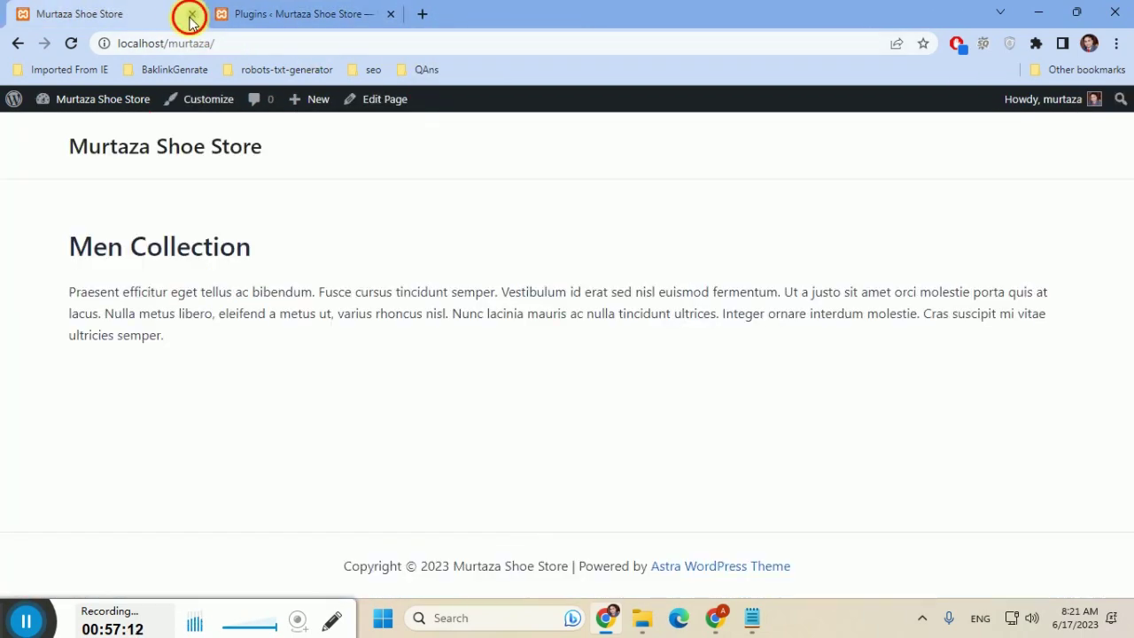
left_click(189, 15)
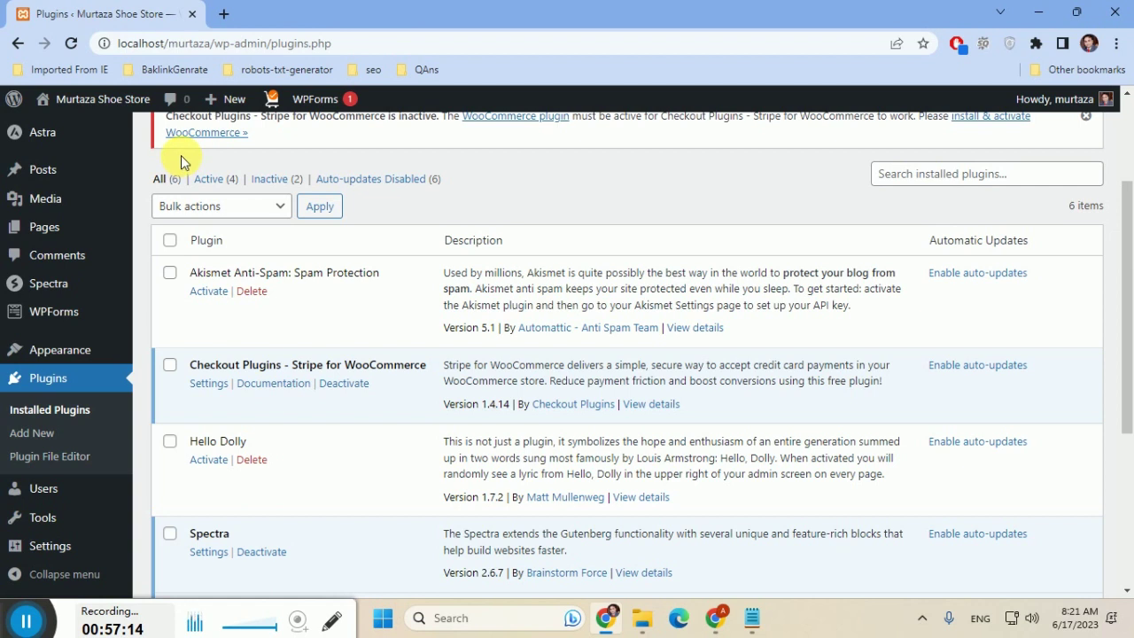
Open the page for adding new plugins on the local shoe store site.
mouse_move(135, 103)
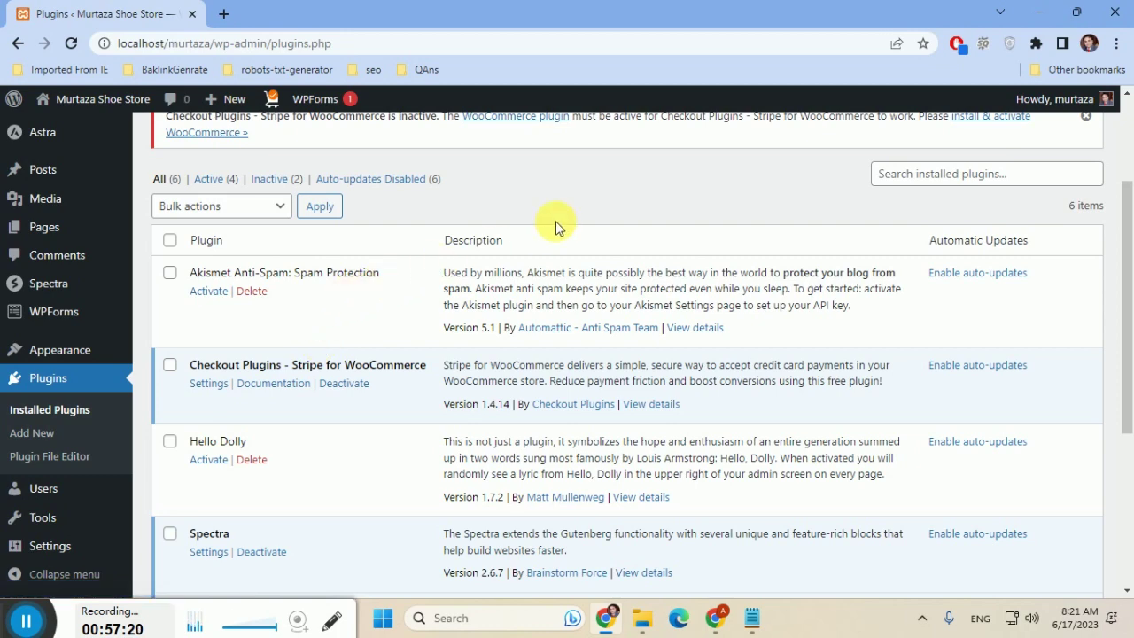
scroll(556, 227, "up", 2)
left_click(237, 143)
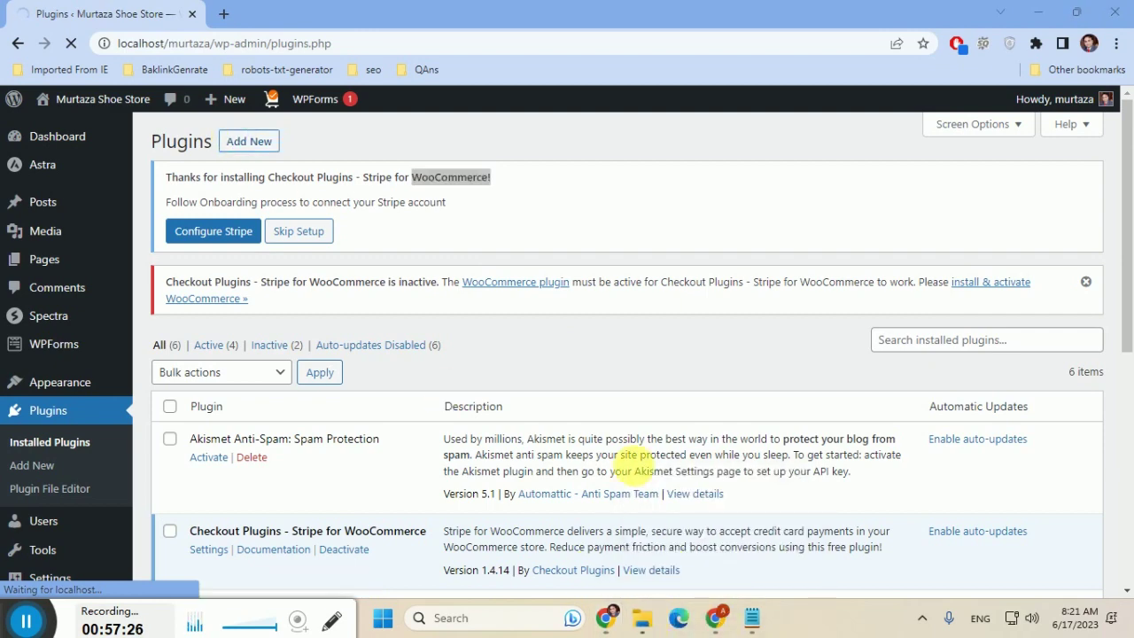
Switch to the plugin folder in File Explorer and check the plugin archives from ecommerce.rar through wp-optimize.3.2.15.zip.
mouse_move(643, 619)
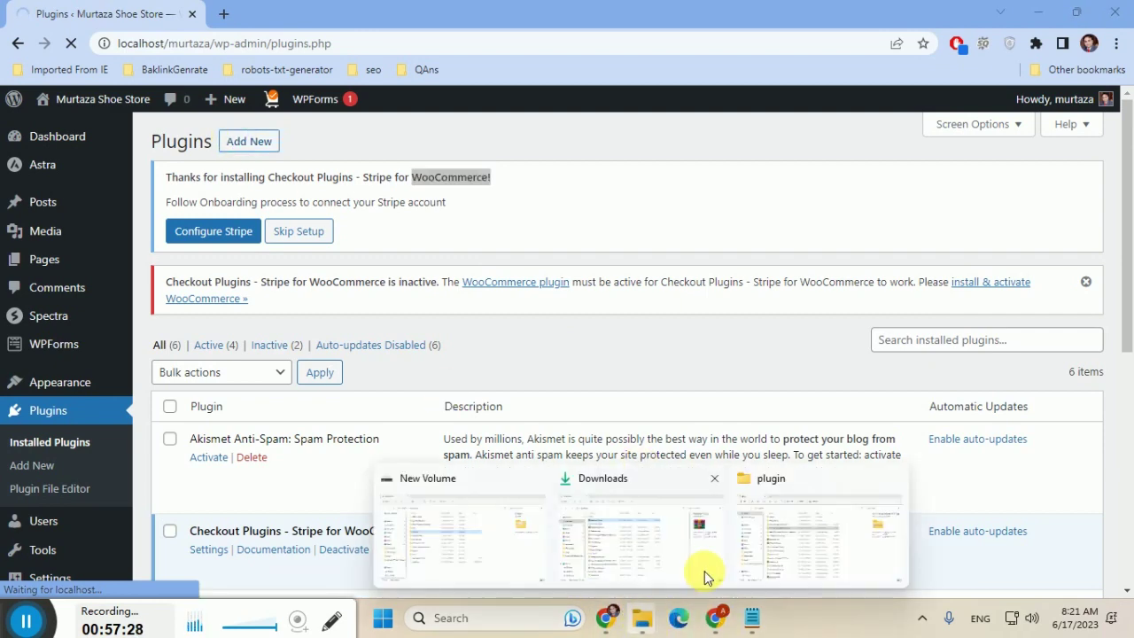
left_click(837, 547)
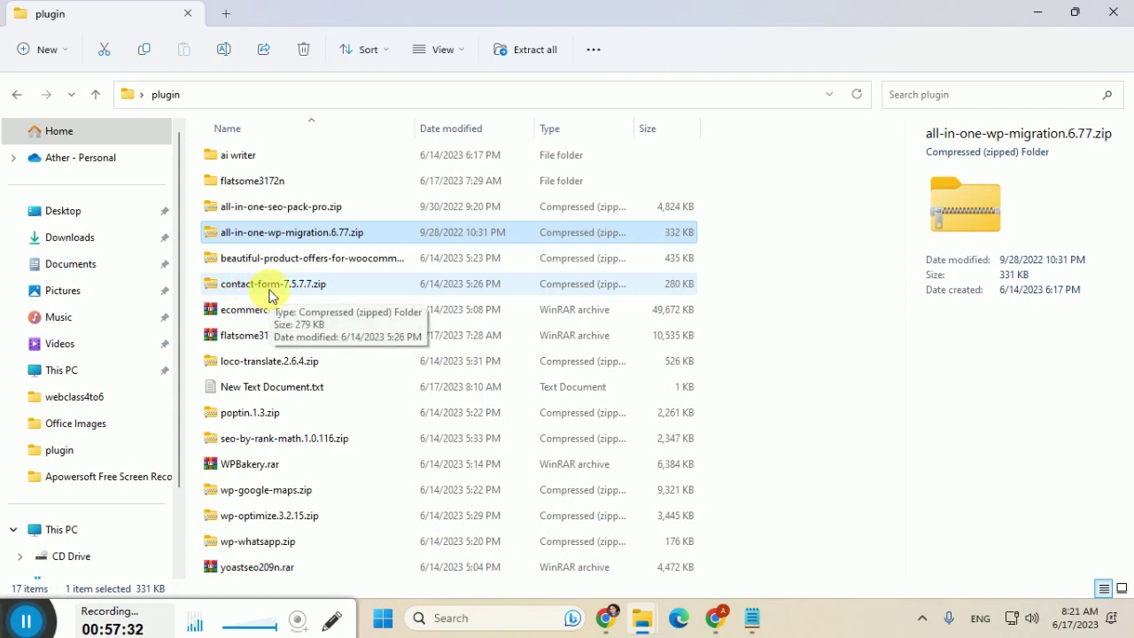
left_click(281, 321)
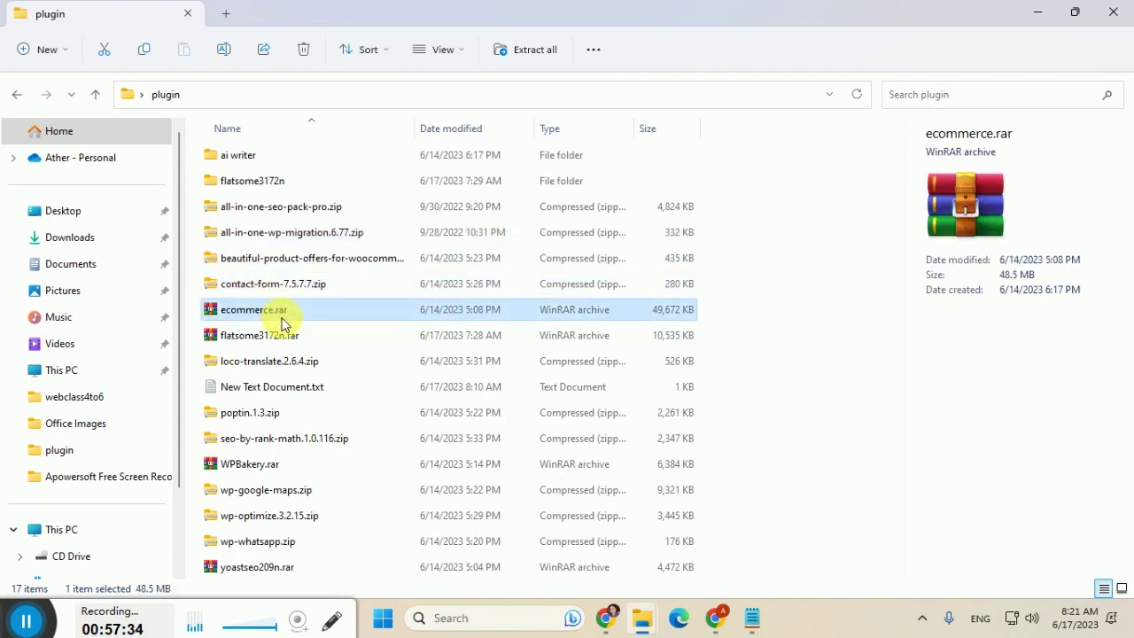
left_click(271, 343)
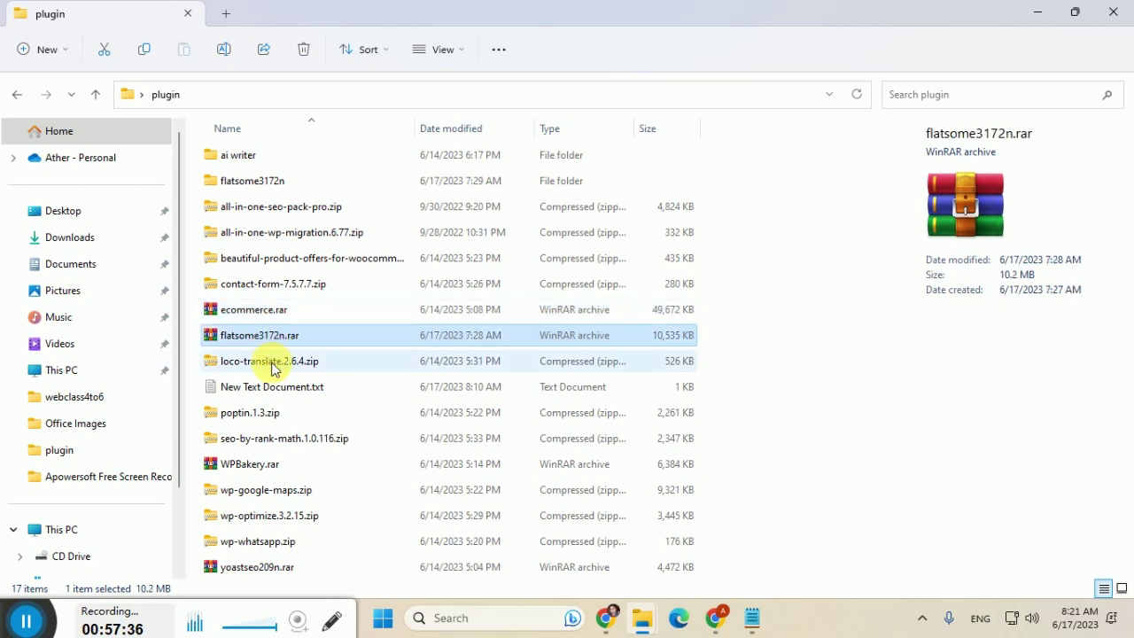
left_click(271, 363)
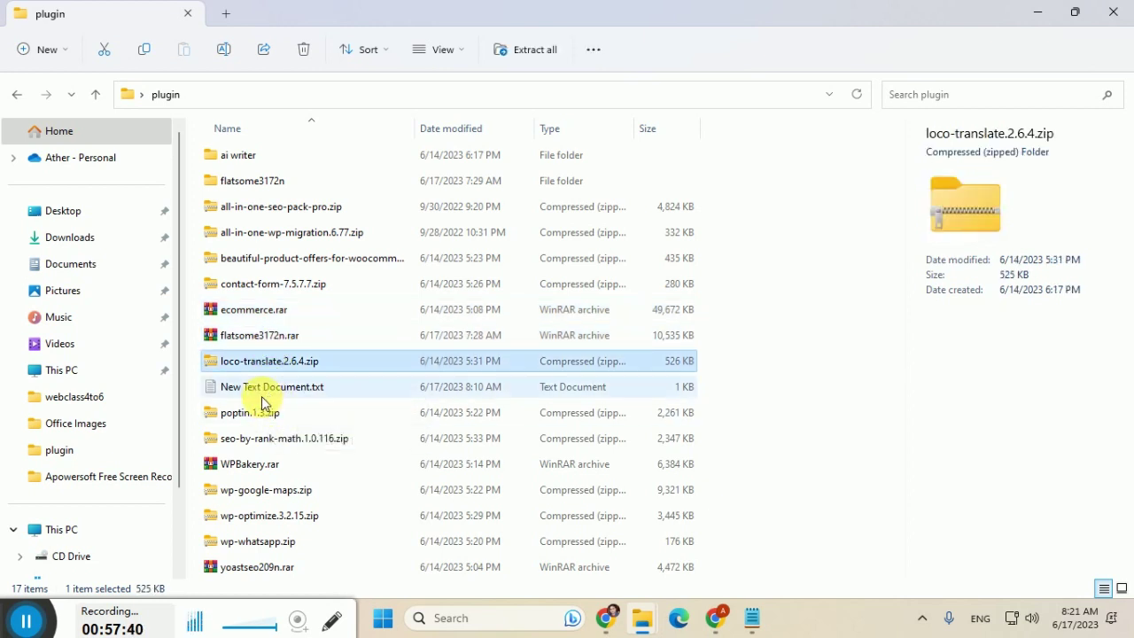
left_click(268, 413)
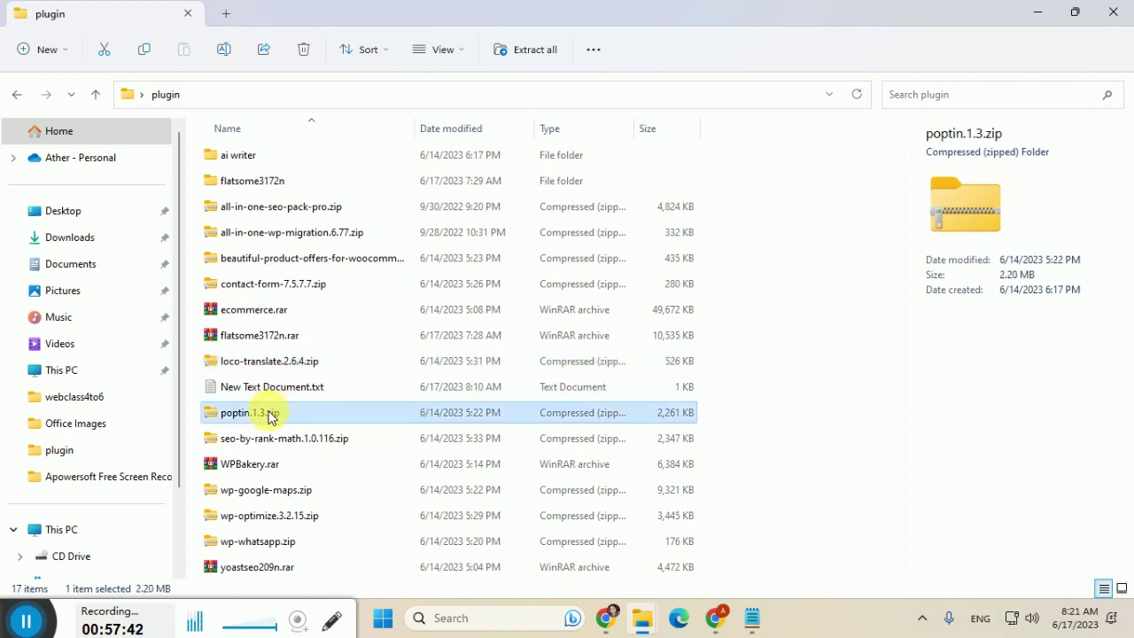
left_click(262, 440)
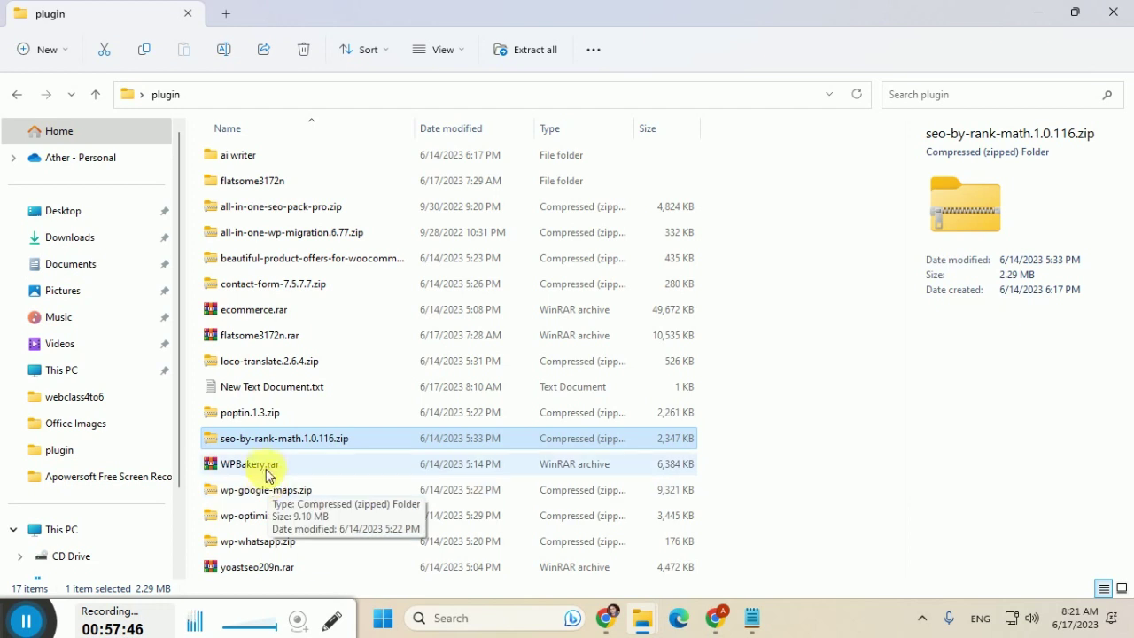
left_click(257, 467)
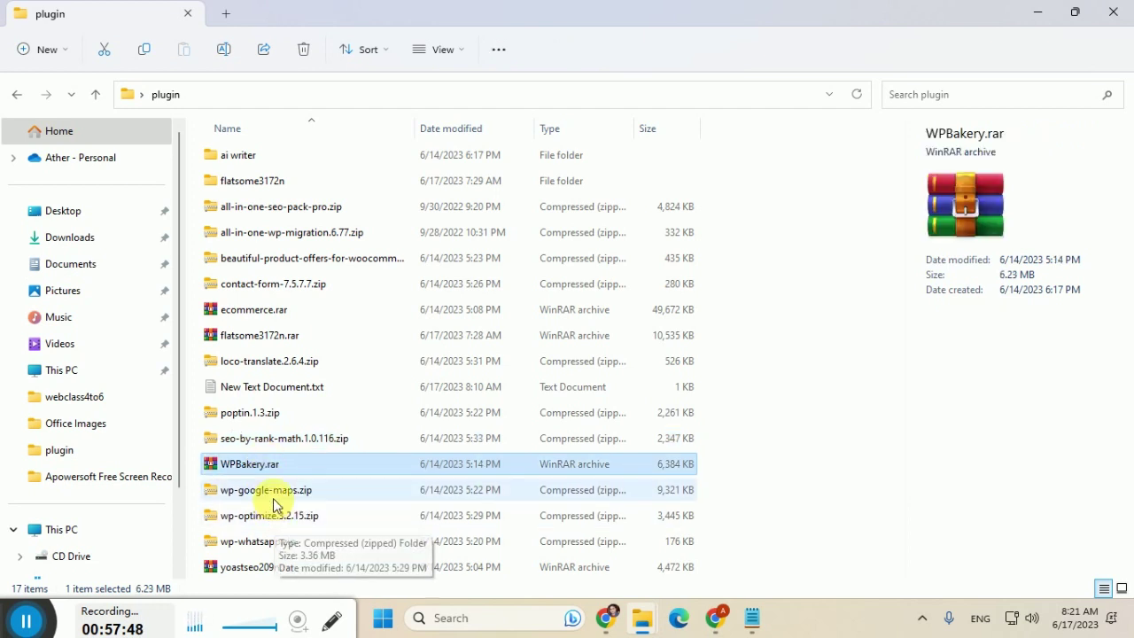
left_click(274, 496)
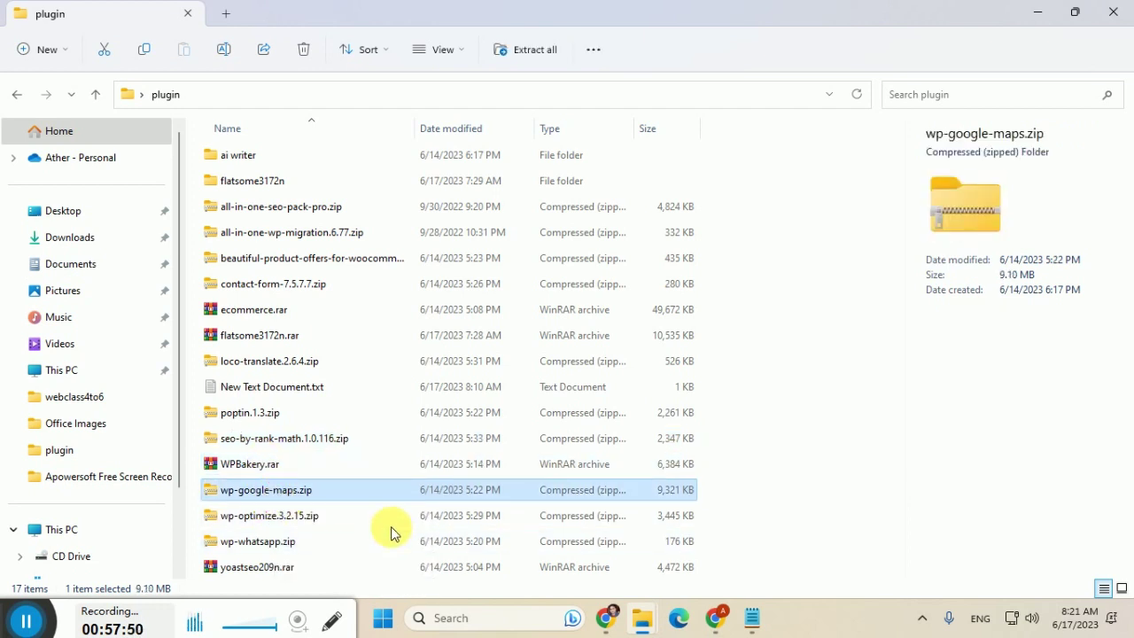
left_click(301, 517)
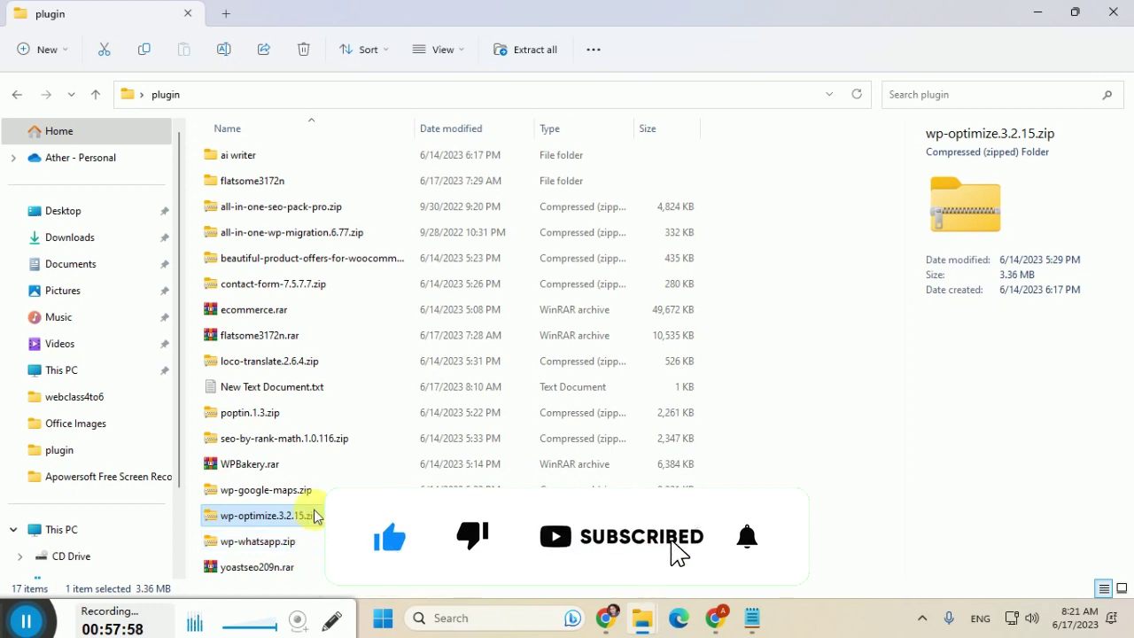
Check wp-whatsapp.zip in the folder, and install all-in-one-wp-migration.6.77.zip by upload on the local shoe store site in Chrome.
left_click(306, 542)
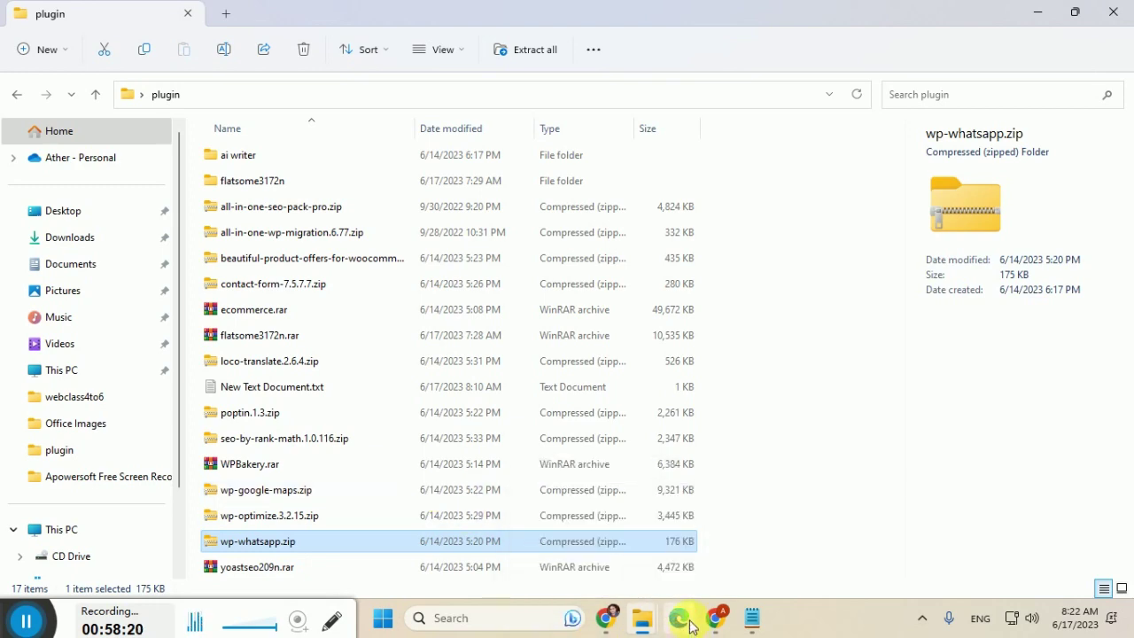
left_click(608, 620)
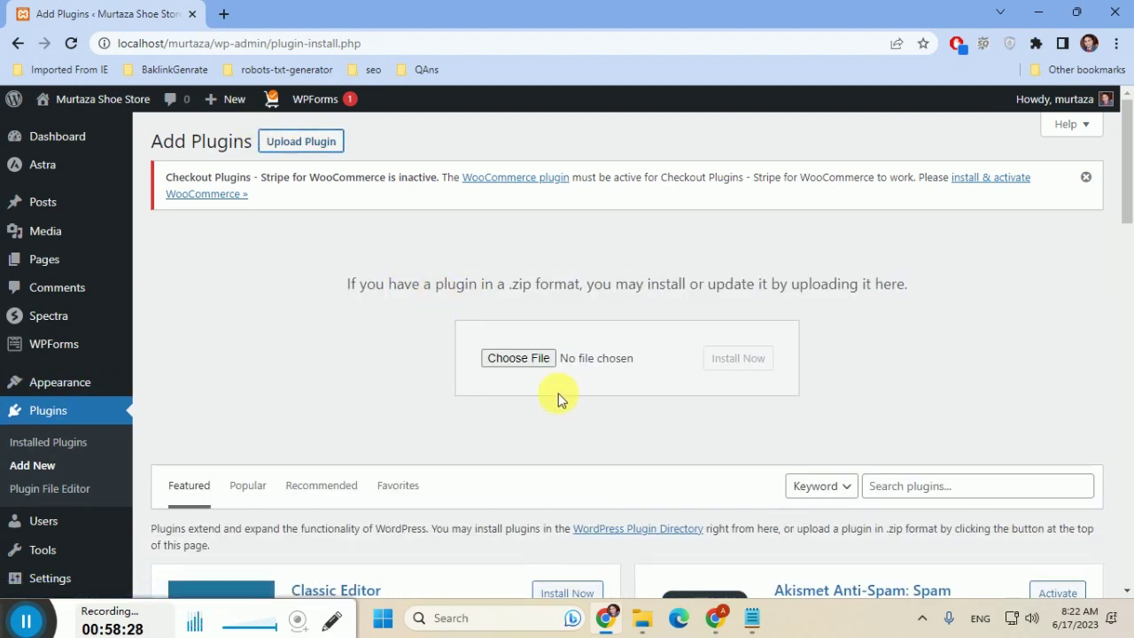
left_click(540, 356)
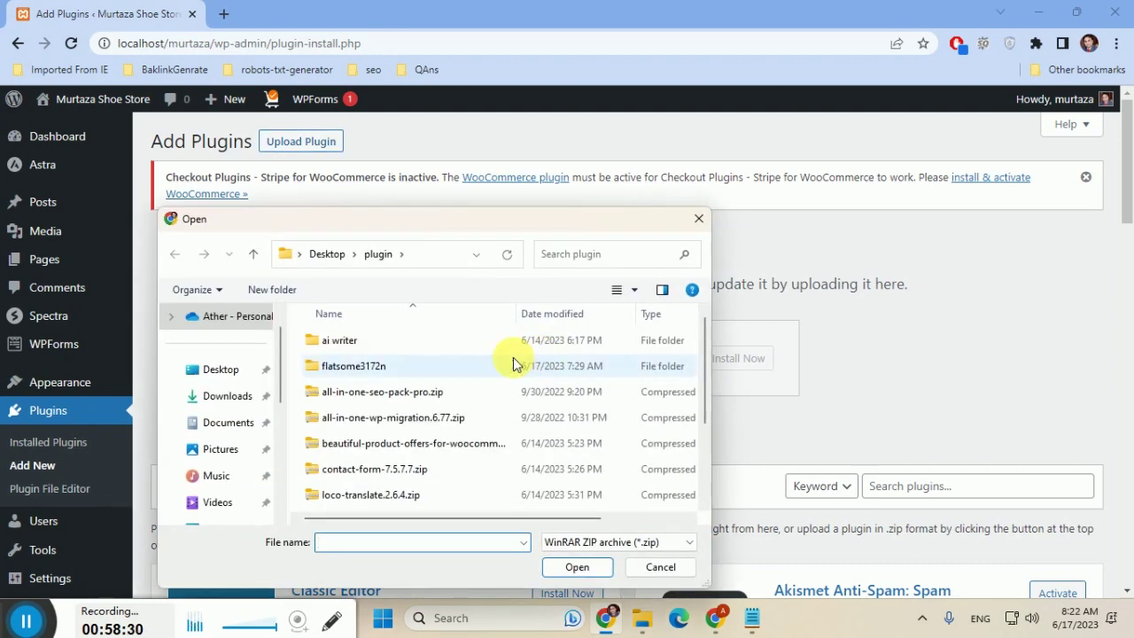
left_click(428, 417)
left_click(571, 567)
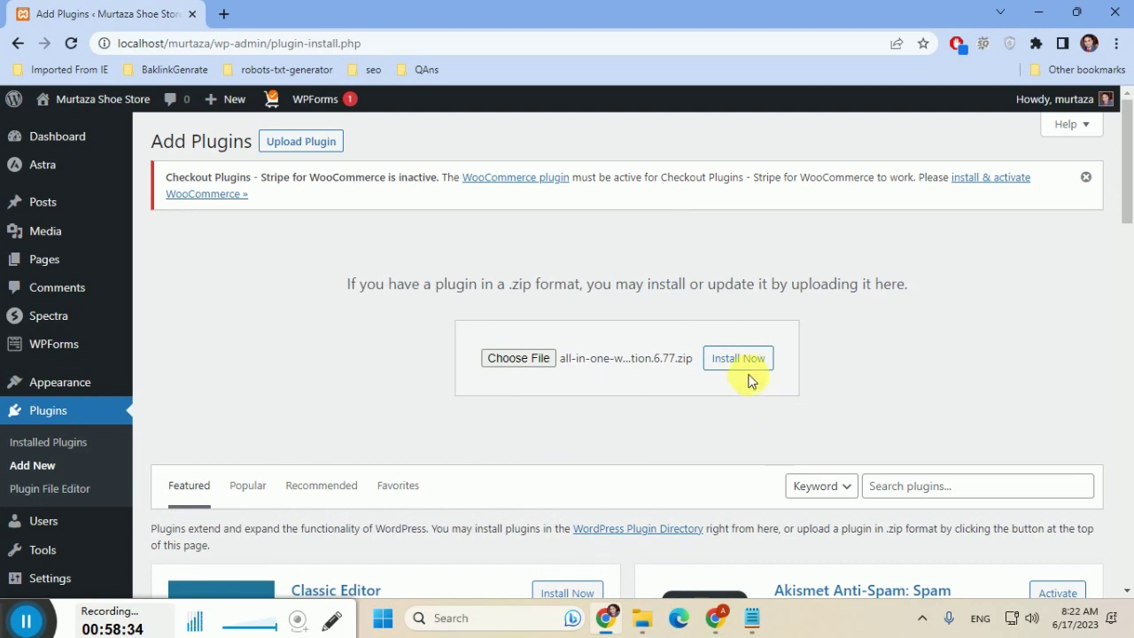
left_click(747, 367)
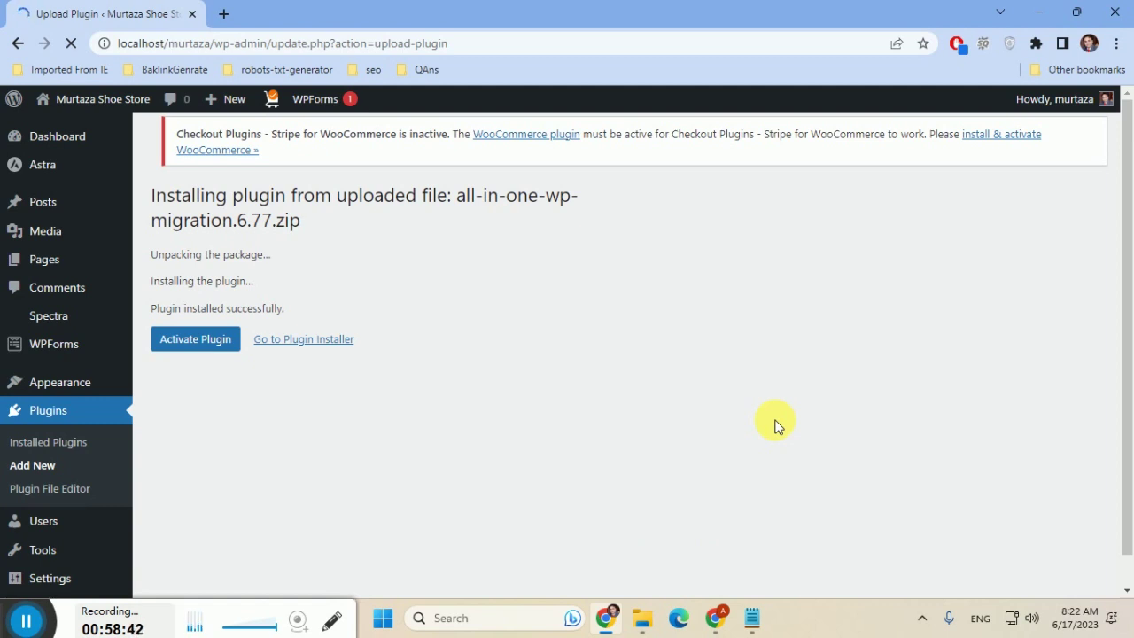
Activate the newly uploaded All-in-One WP Migration plugin on the local site.
left_click(222, 338)
left_click(206, 345)
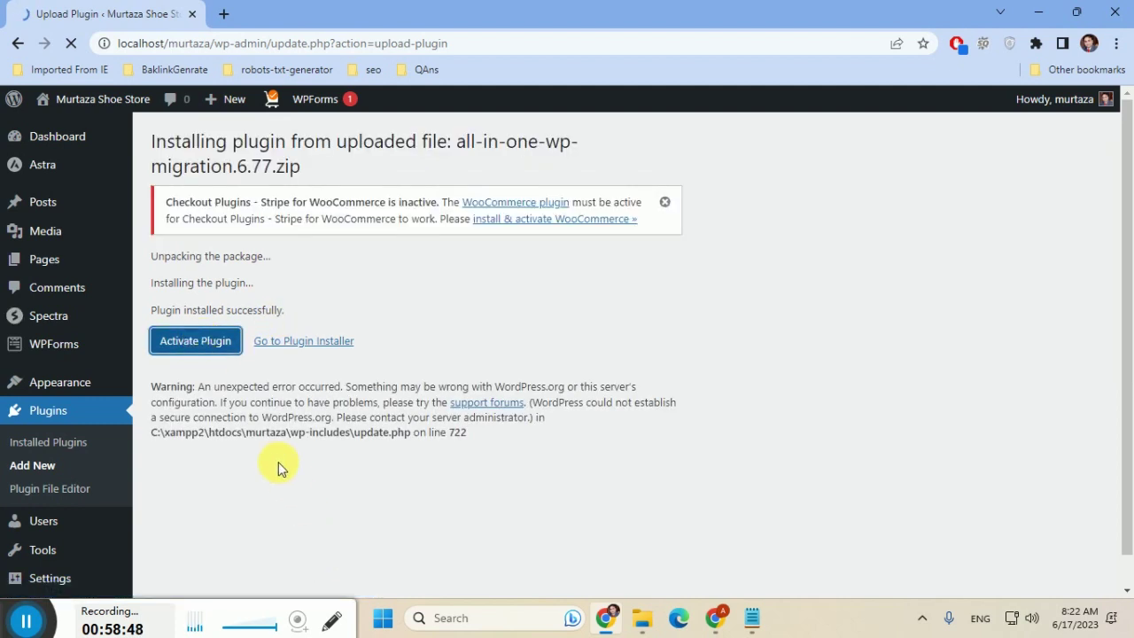
left_click(219, 337)
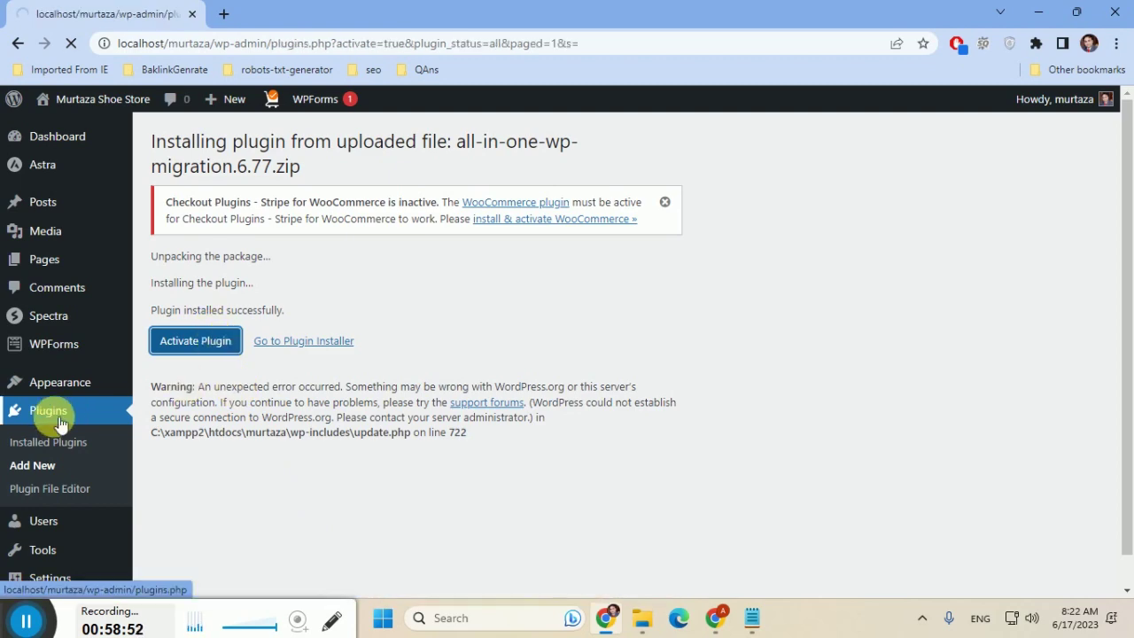
Review the local site's installed plugins and find the All-in-One WP Migration entry in the admin menu.
scroll(274, 418, "down", 6)
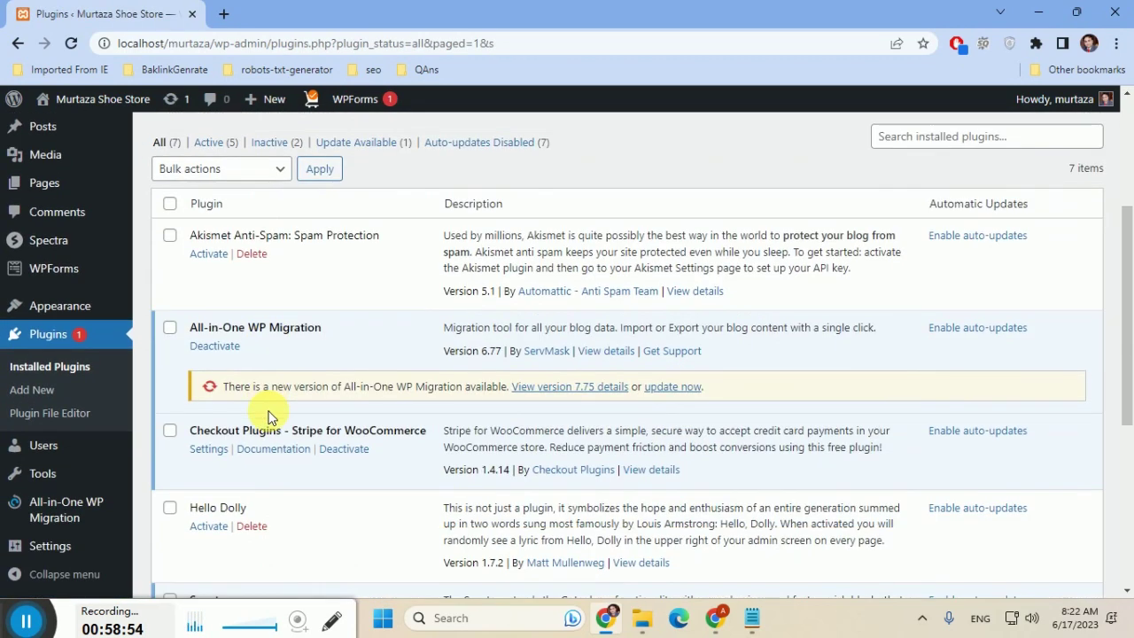
scroll(268, 414, "down", 2)
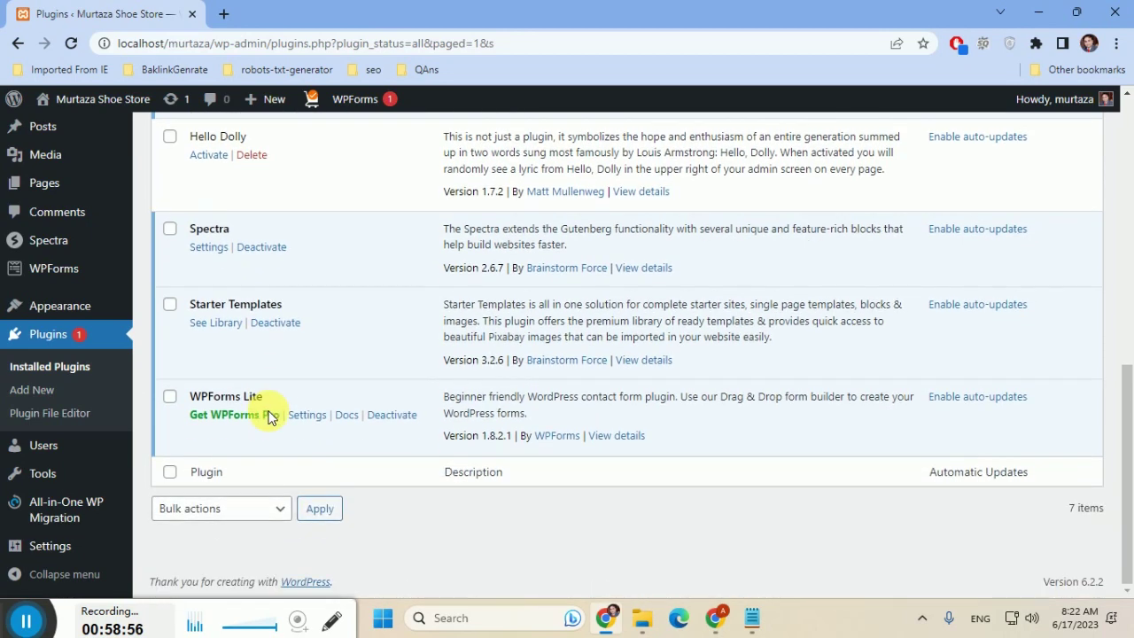
scroll(271, 412, "up", 2)
scroll(274, 418, "up", 3)
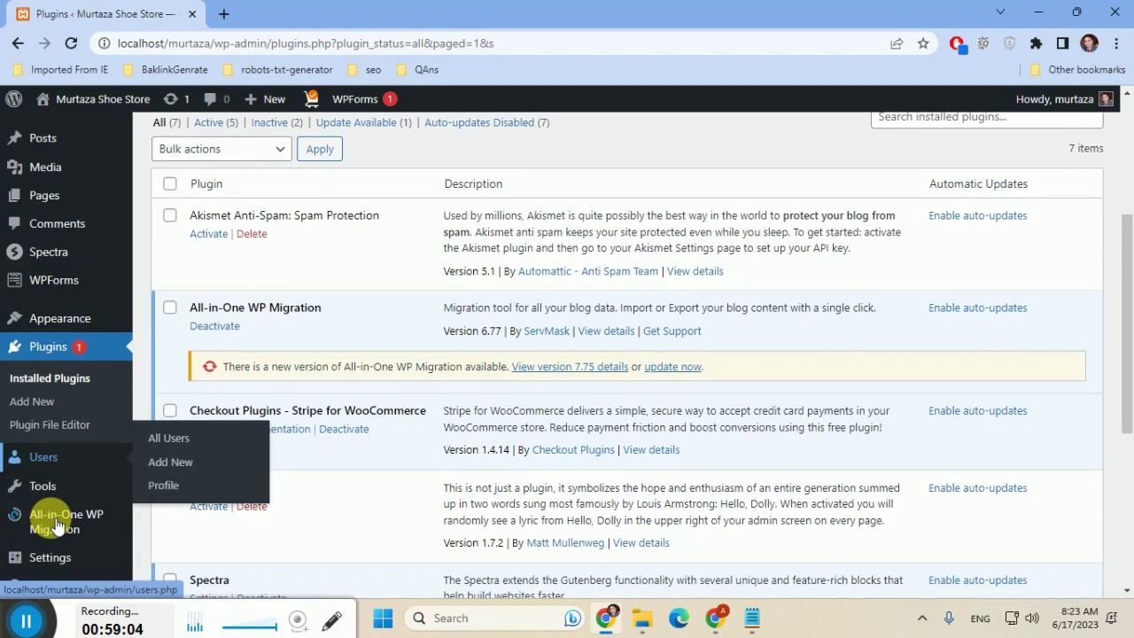
scroll(43, 514, "down", 2)
mouse_move(26, 504)
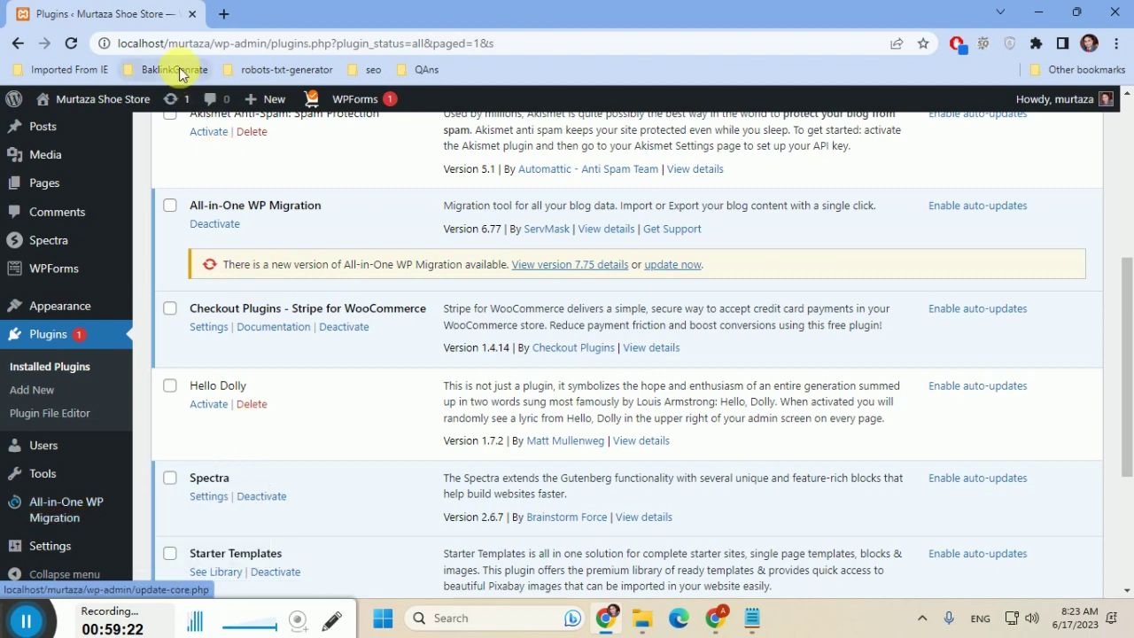
Switch to the online store's Chrome window, review its installed plugins and open the All-in-One WP Migration export page.
left_click(728, 624)
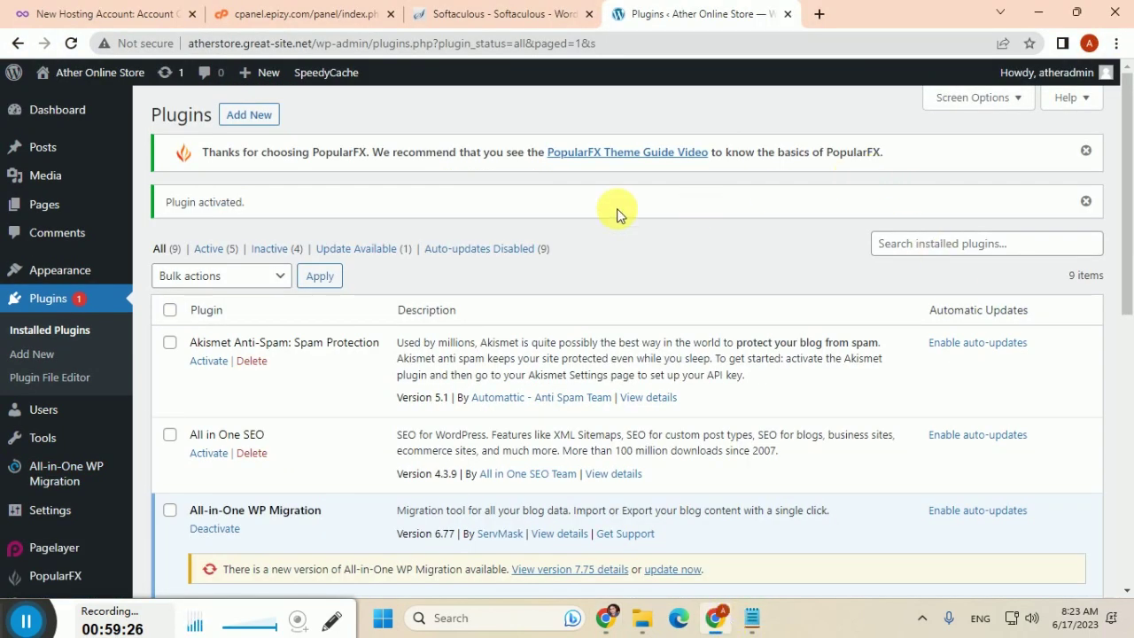
scroll(357, 413, "down", 3)
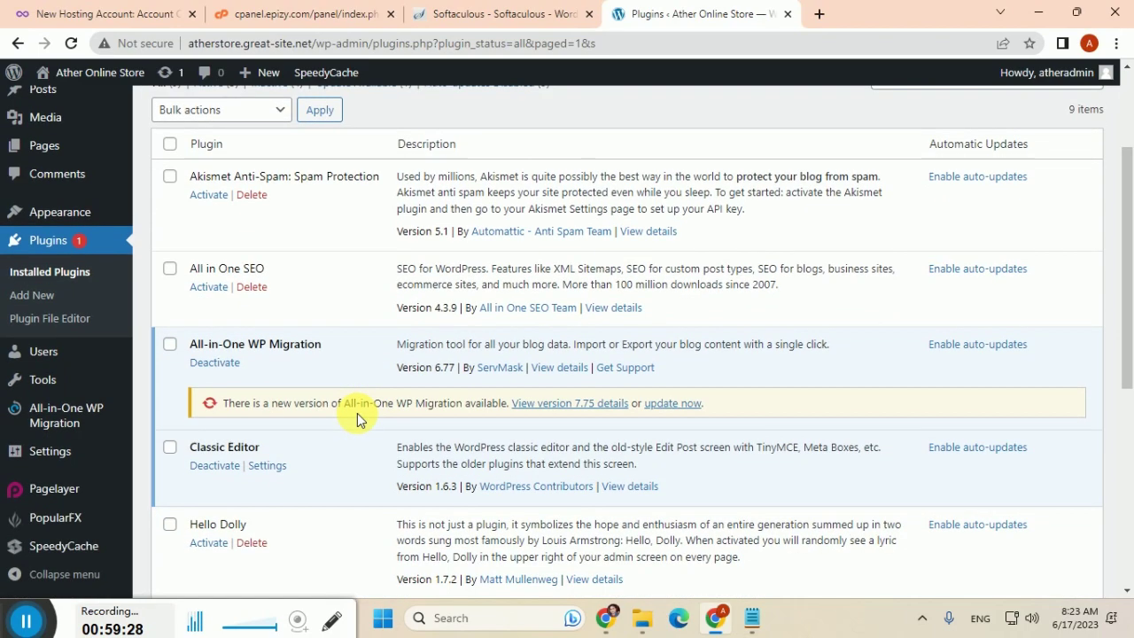
scroll(357, 413, "down", 5)
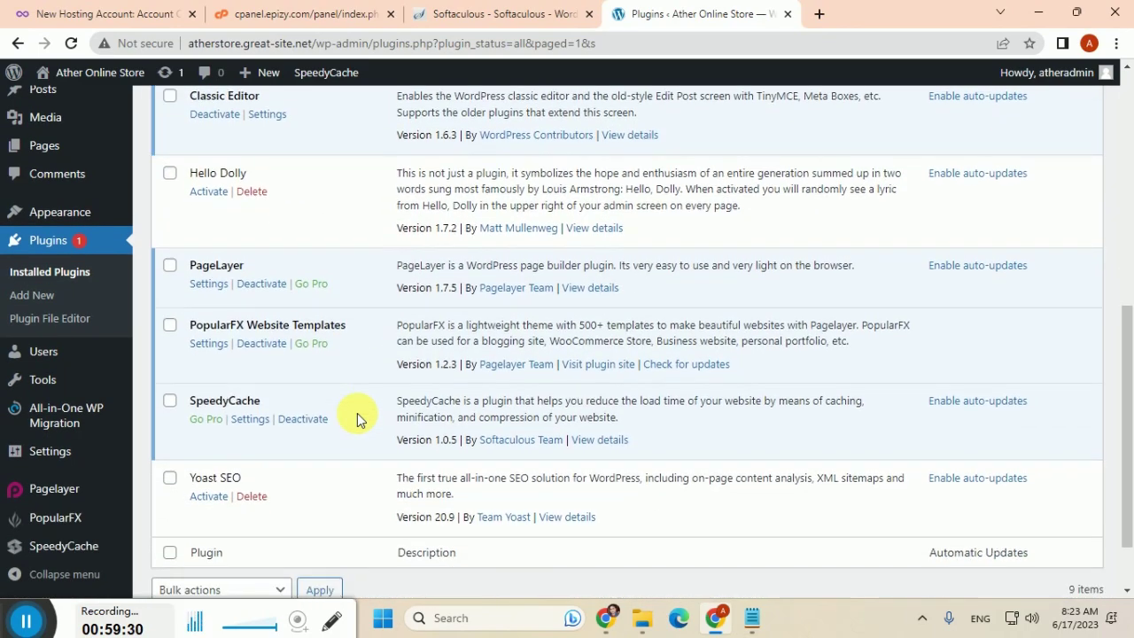
scroll(357, 412, "down", 1)
scroll(357, 412, "up", 5)
scroll(357, 412, "up", 3)
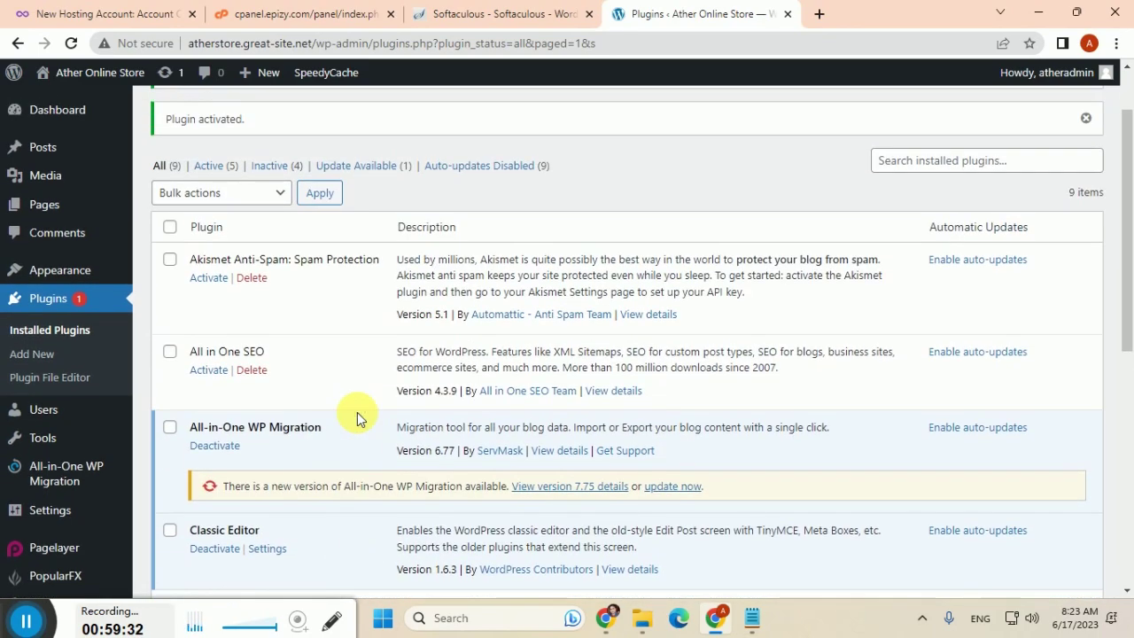
scroll(357, 412, "up", 2)
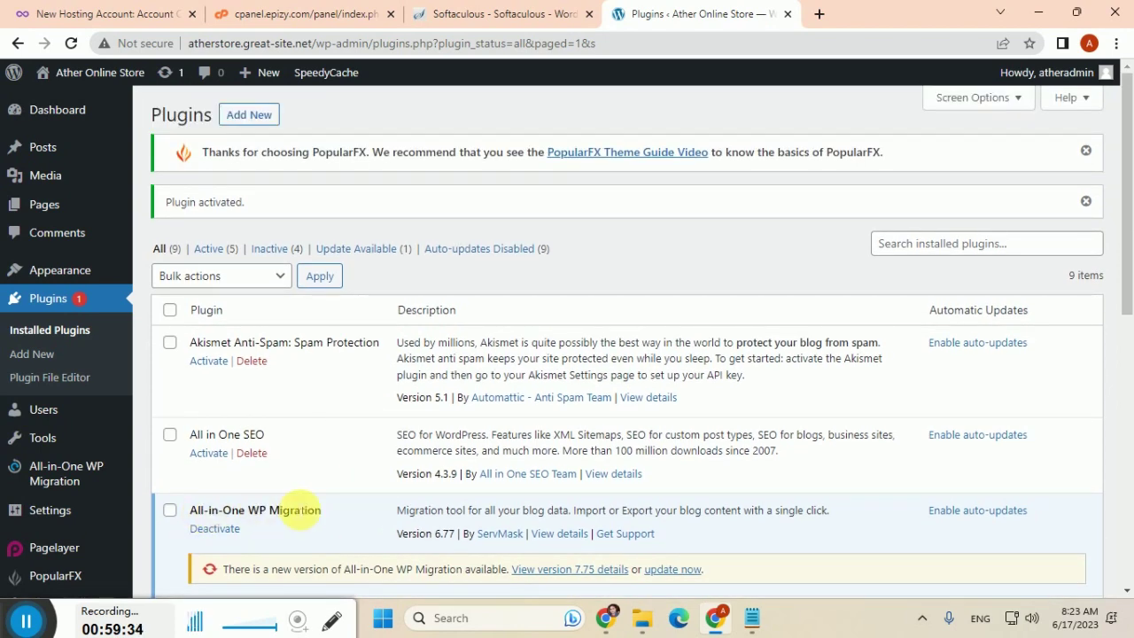
mouse_move(47, 461)
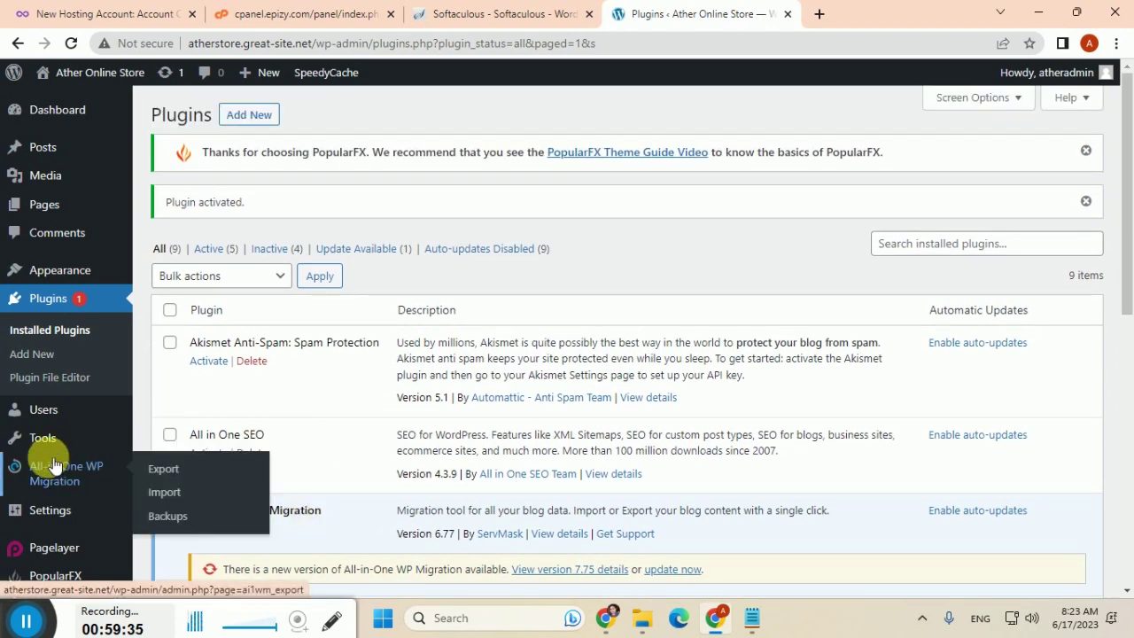
left_click(199, 475)
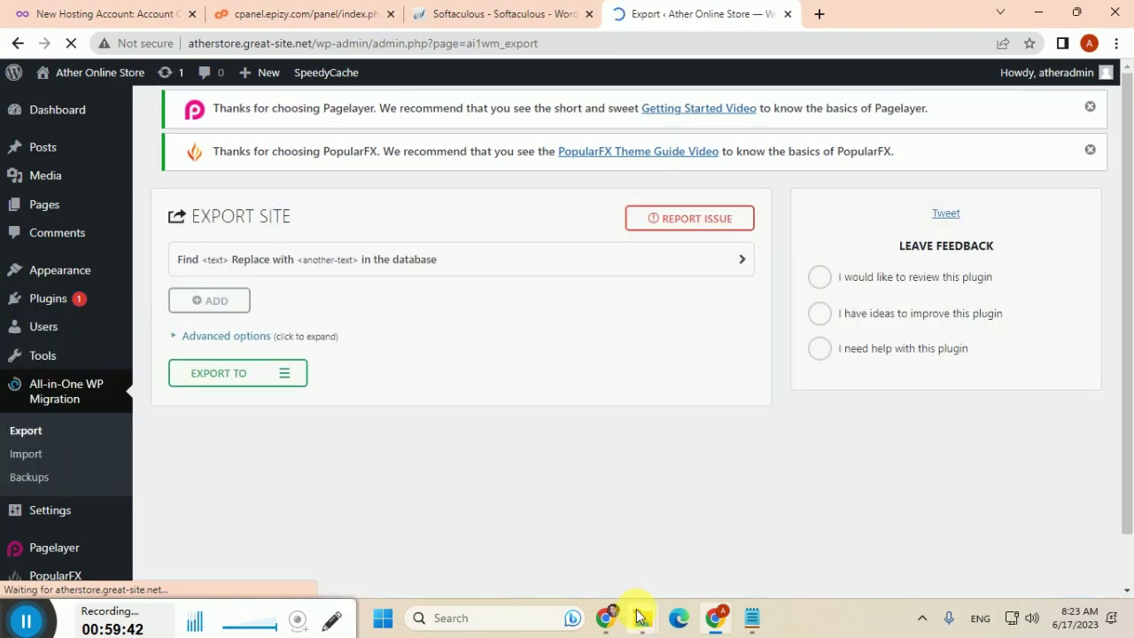
Switch back to the local shoe store site and open its All-in-One WP Migration export page.
key("alt+Tab")
left_click(64, 518)
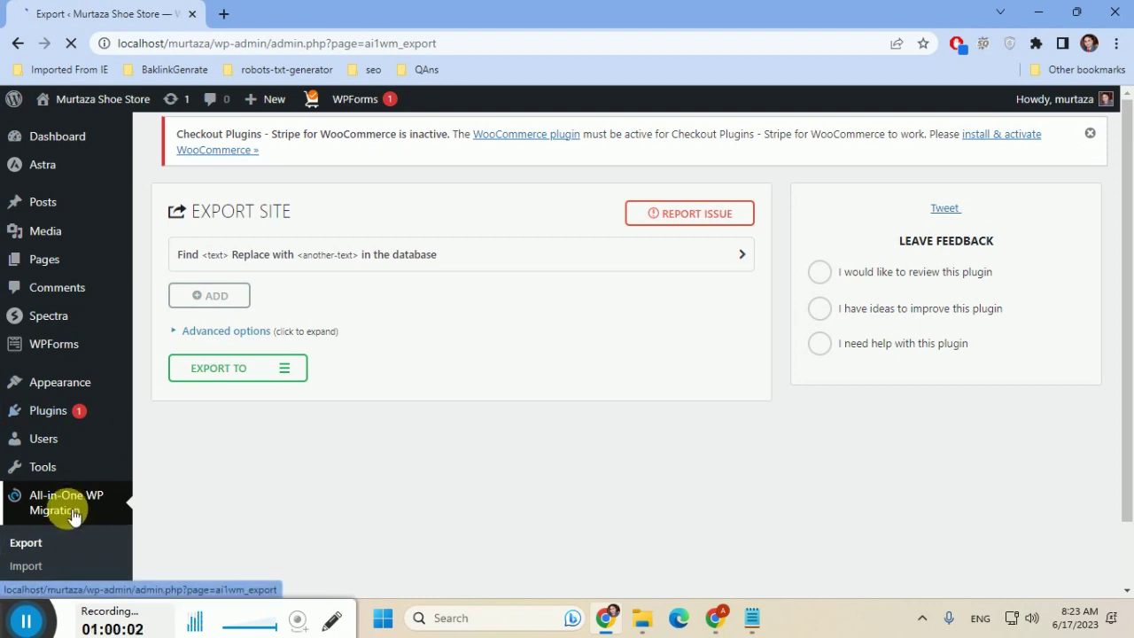
left_click(36, 549)
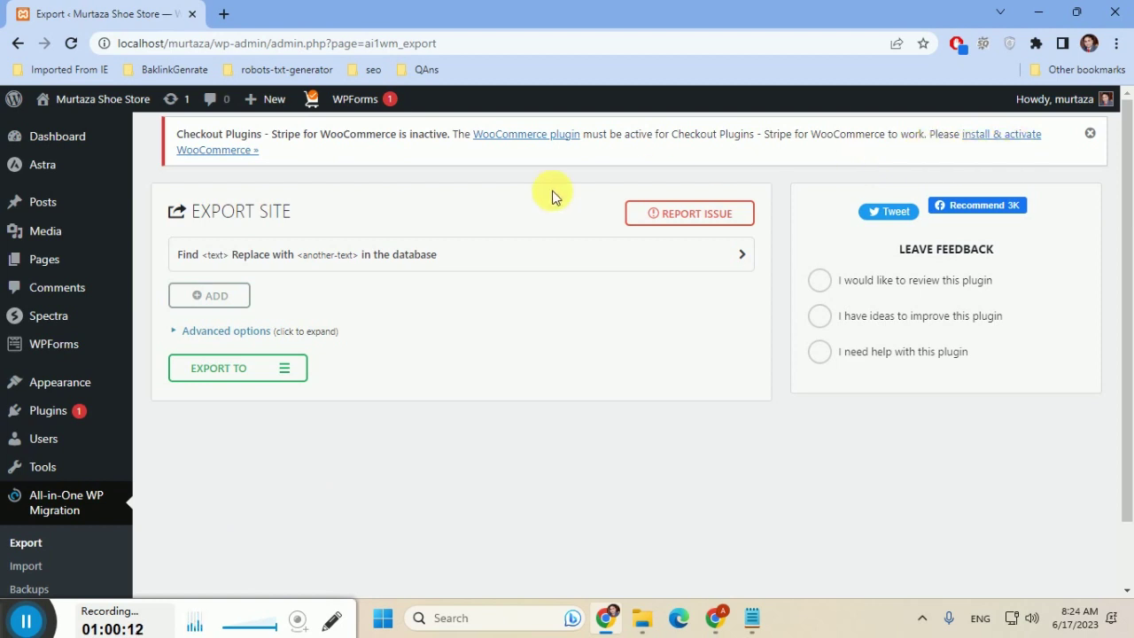
Export the local site to a file, download the localhost package and close the export dialog.
left_click(237, 372)
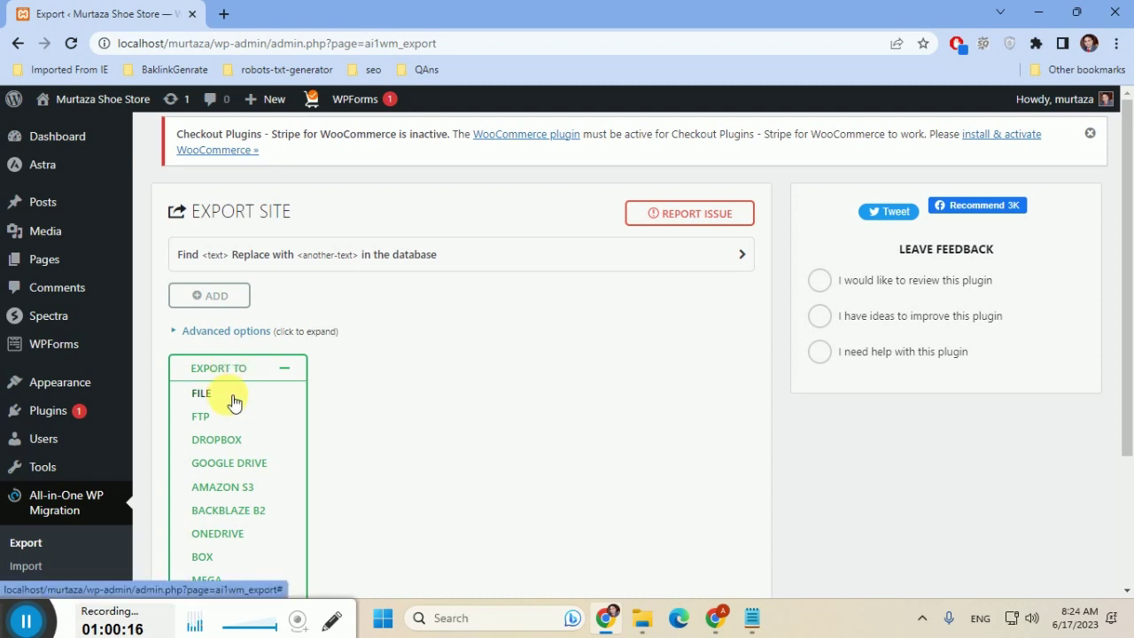
left_click(233, 398)
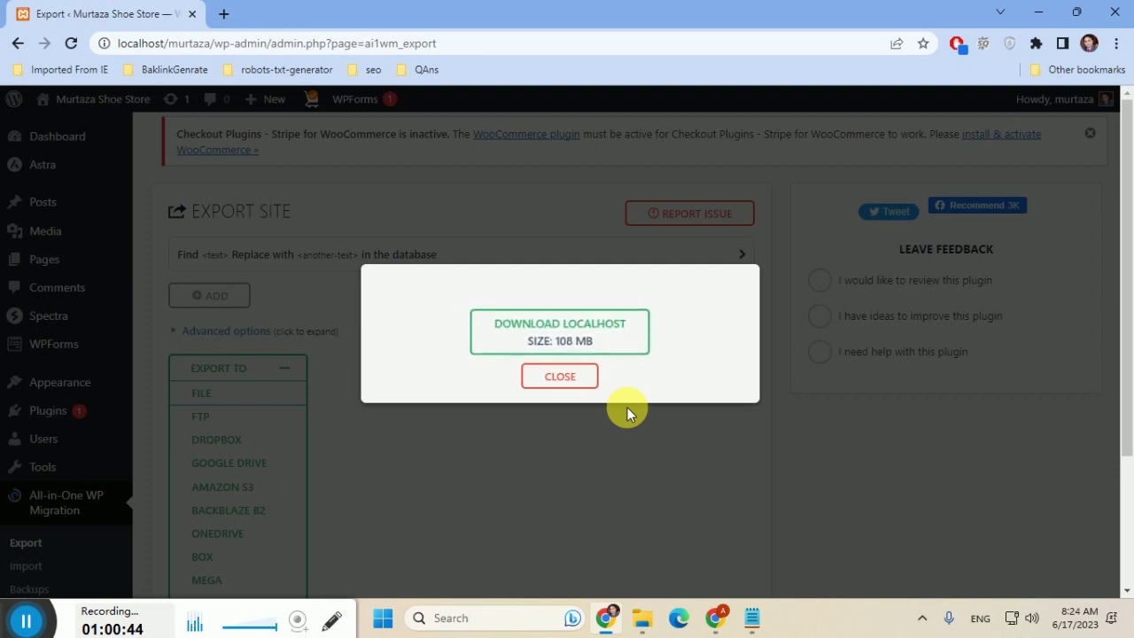
left_click(582, 348)
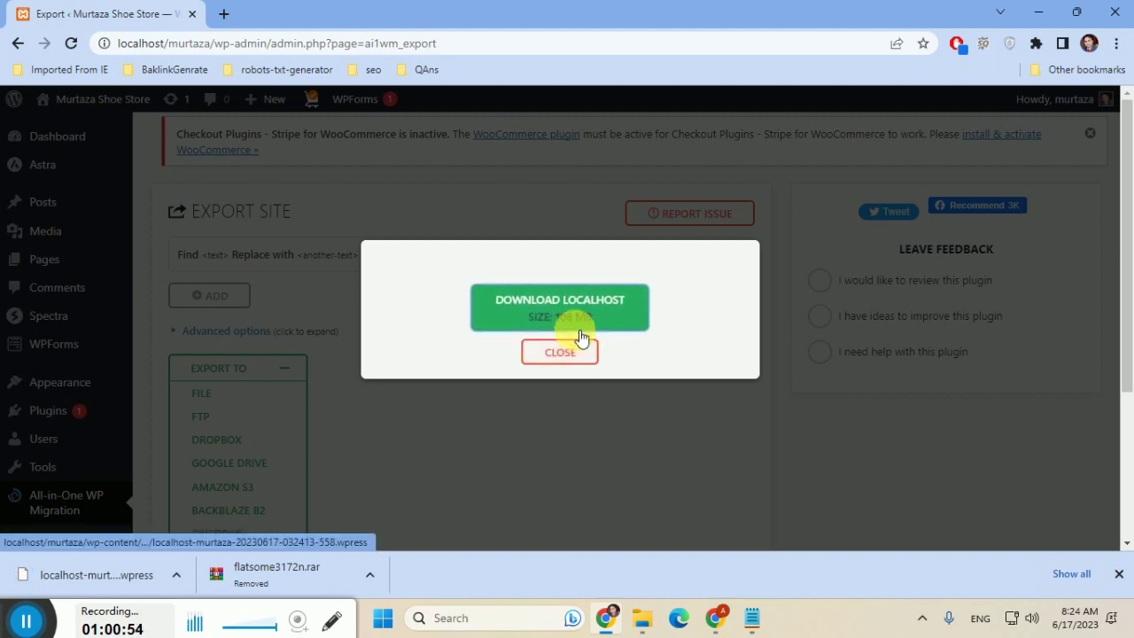
left_click(568, 354)
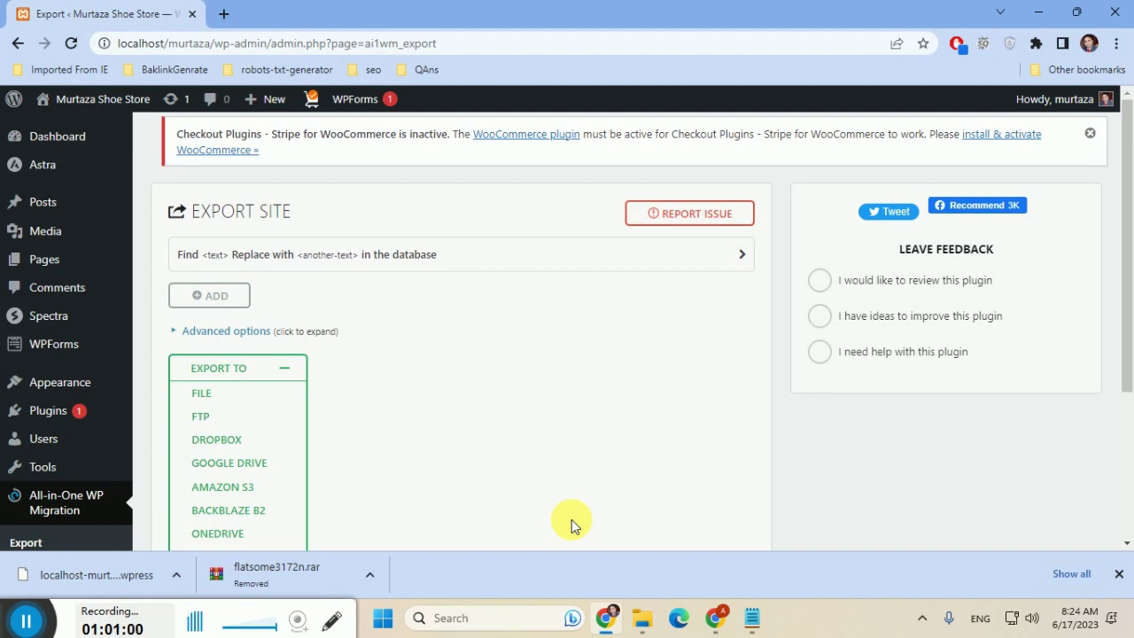
Switch to the online store's Chrome window and open its All-in-One WP Migration import page.
left_click(719, 620)
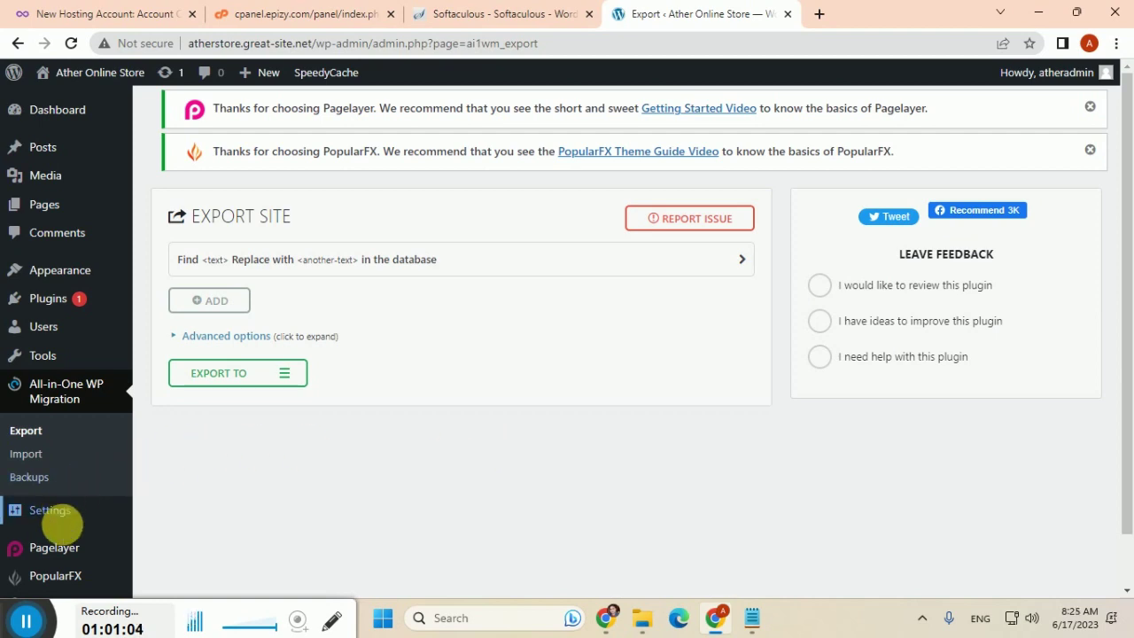
mouse_move(58, 551)
key("alt+Tab")
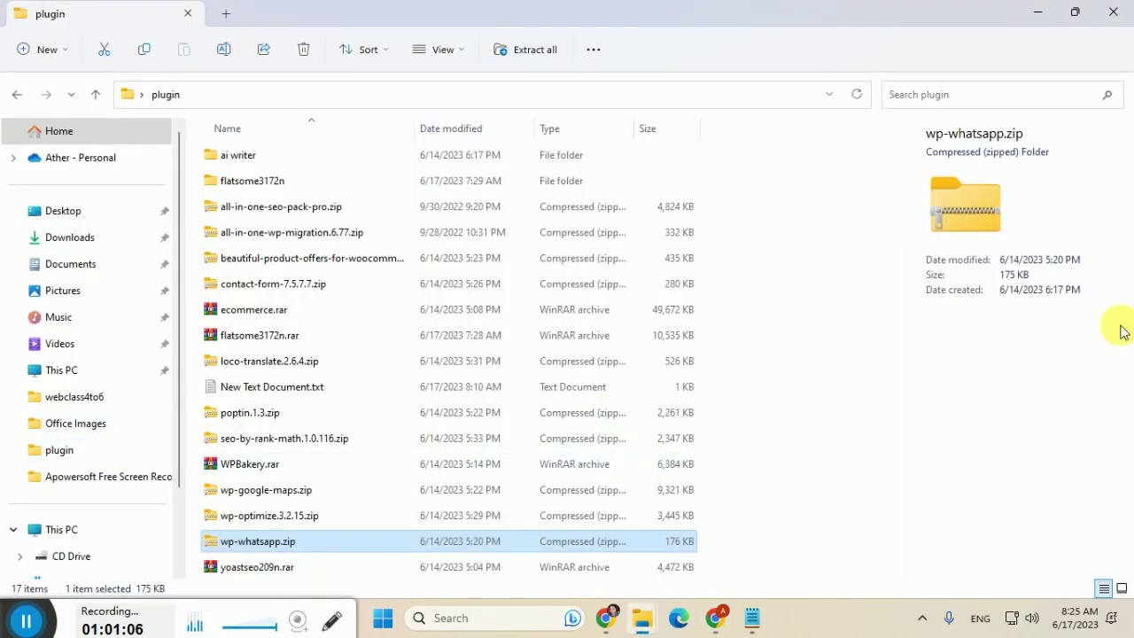
left_click(714, 620)
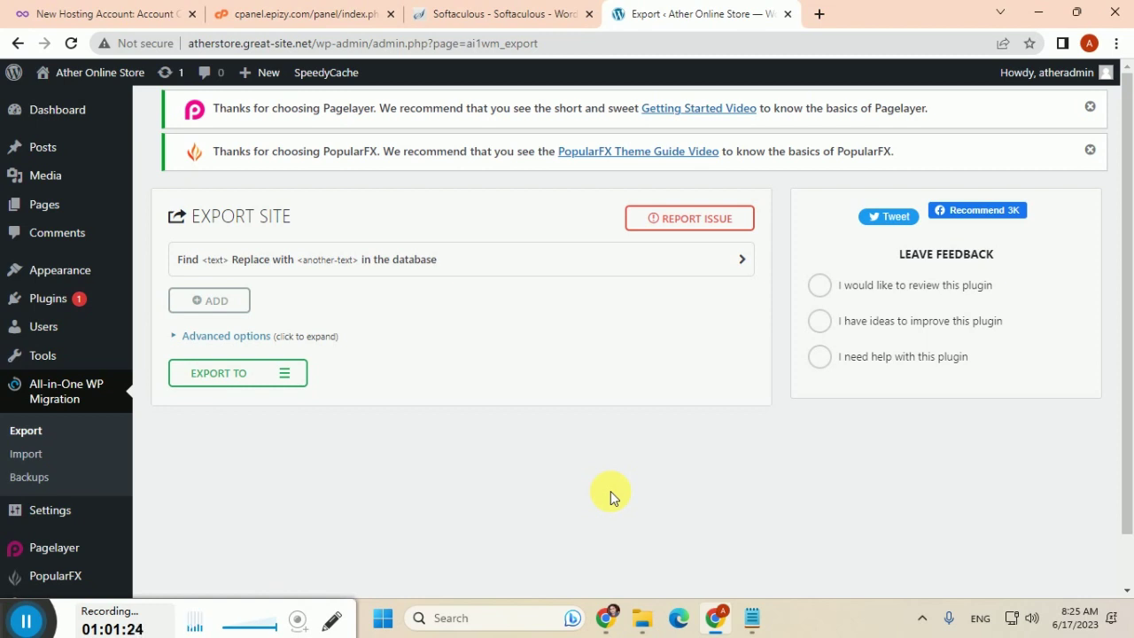
left_click(26, 454)
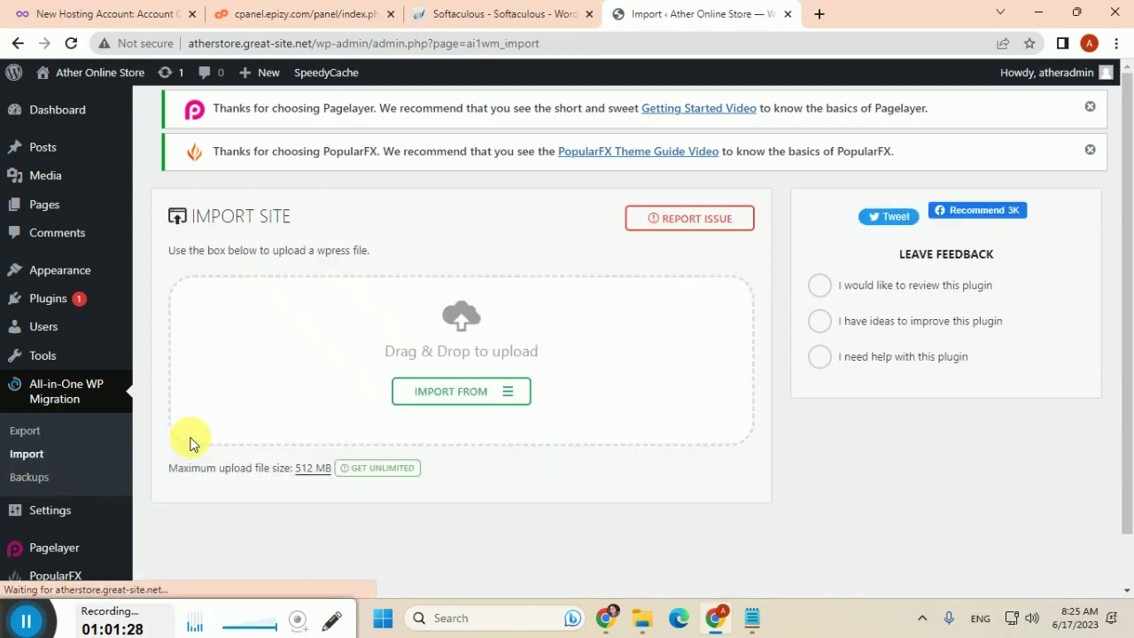
left_click(434, 393)
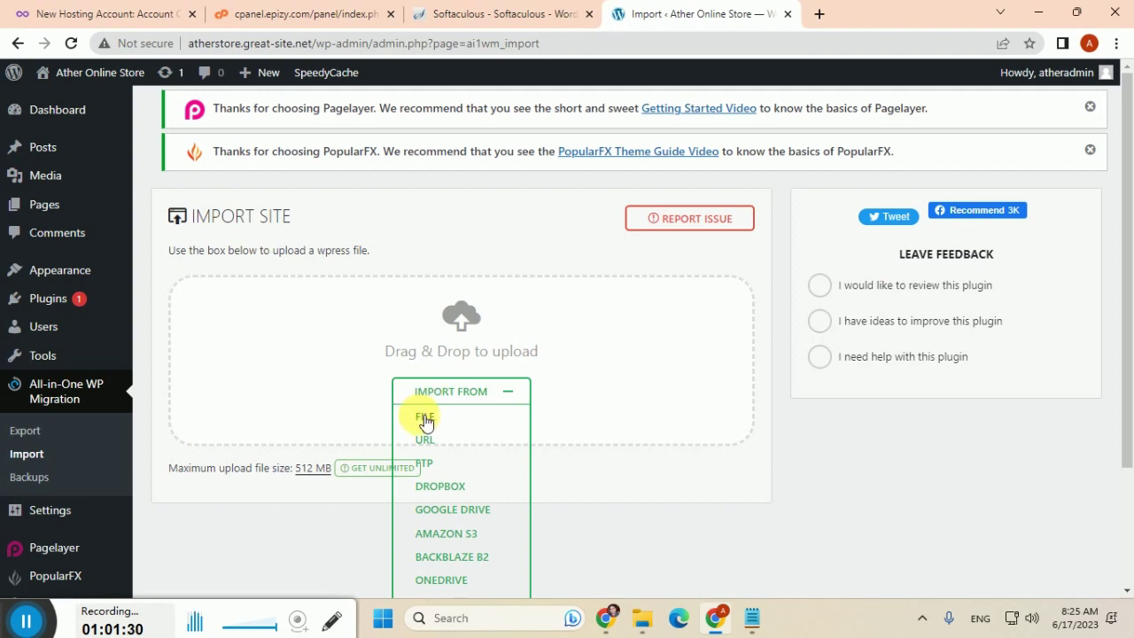
left_click(427, 412)
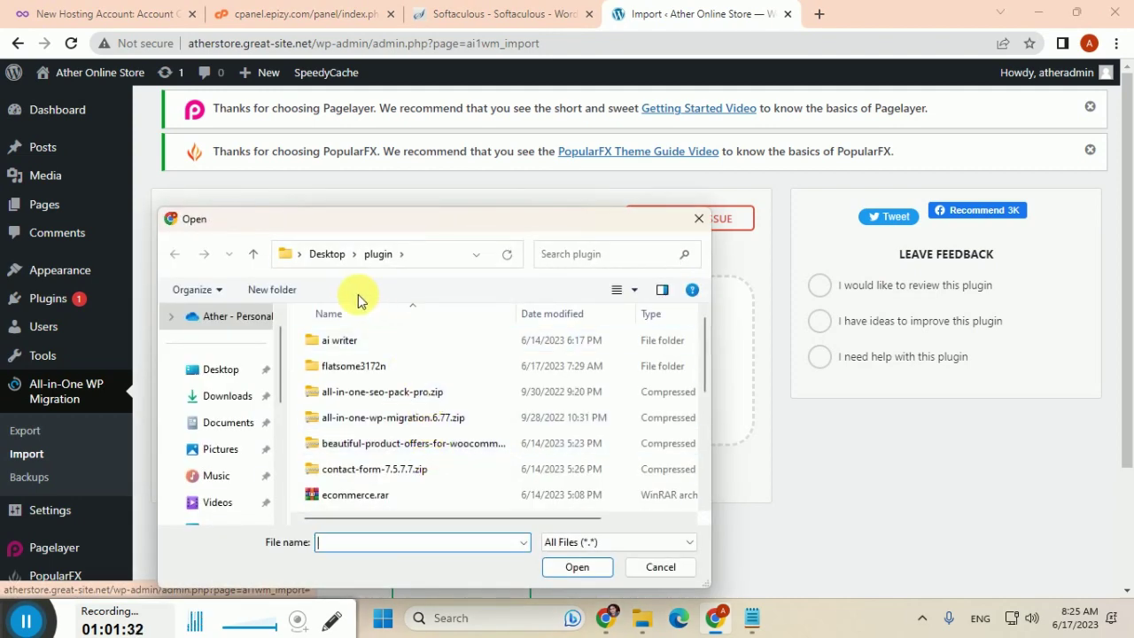
left_click(222, 399)
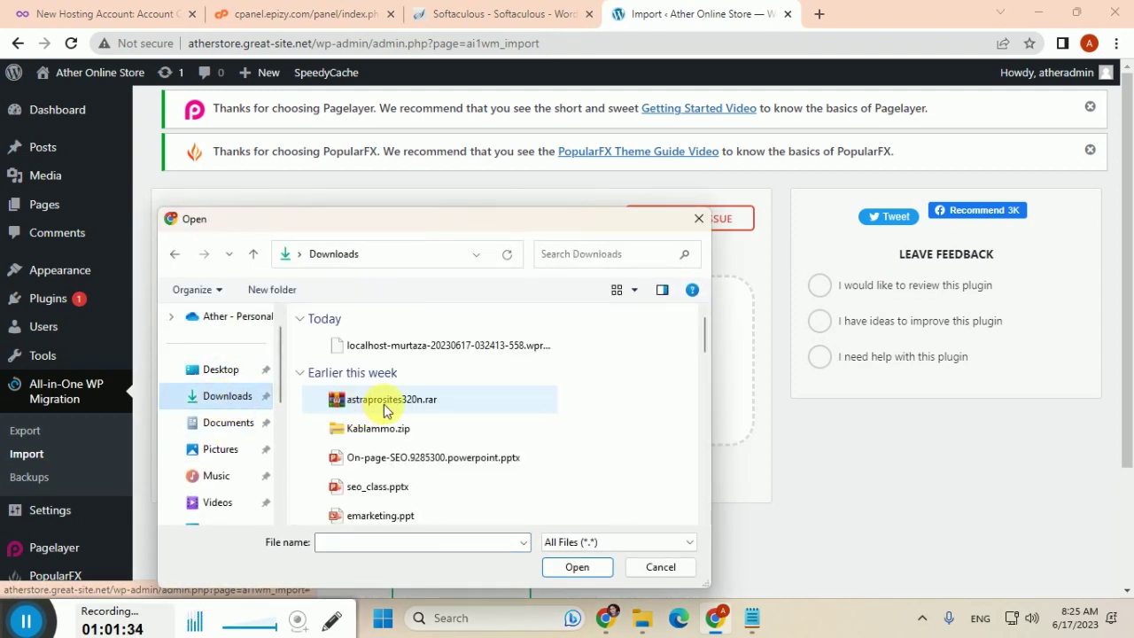
left_click(434, 348)
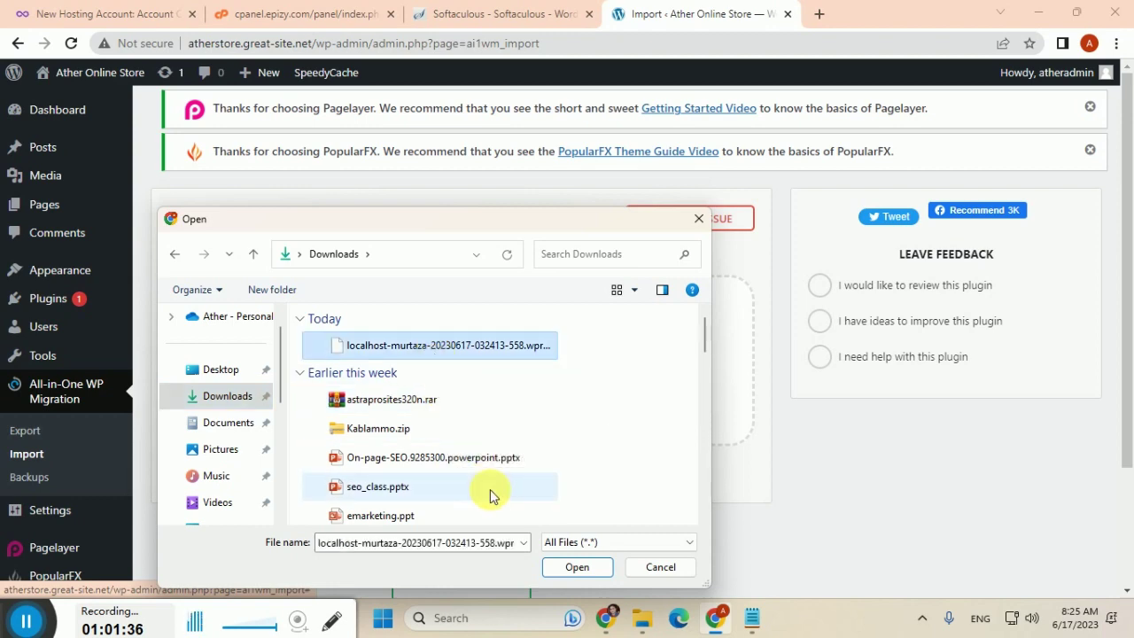
left_click(577, 567)
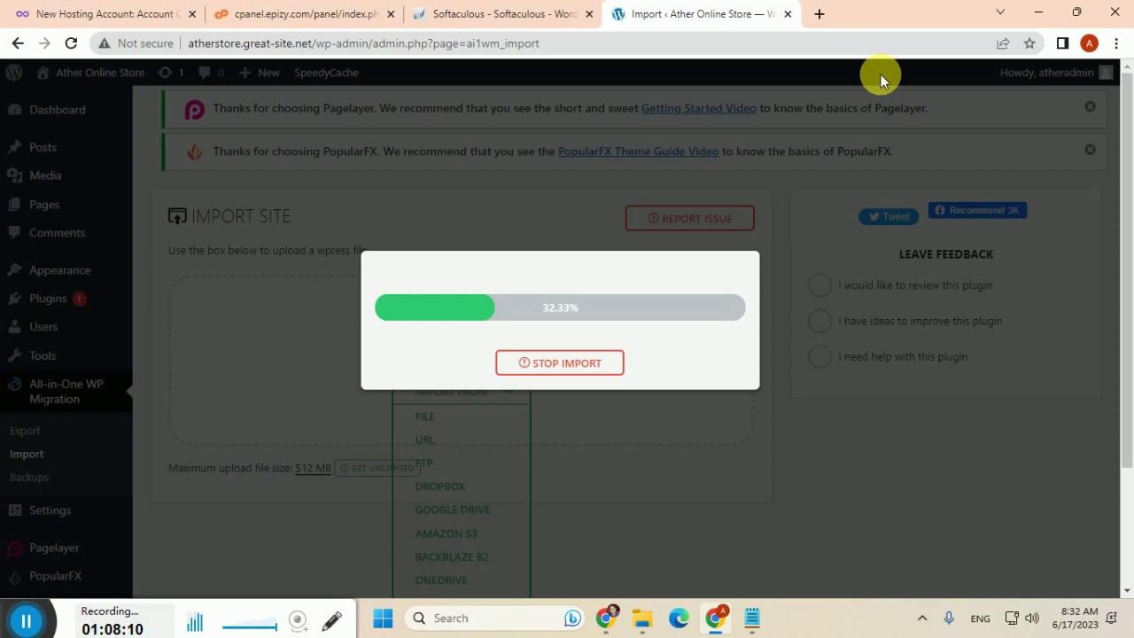
mouse_move(645, 623)
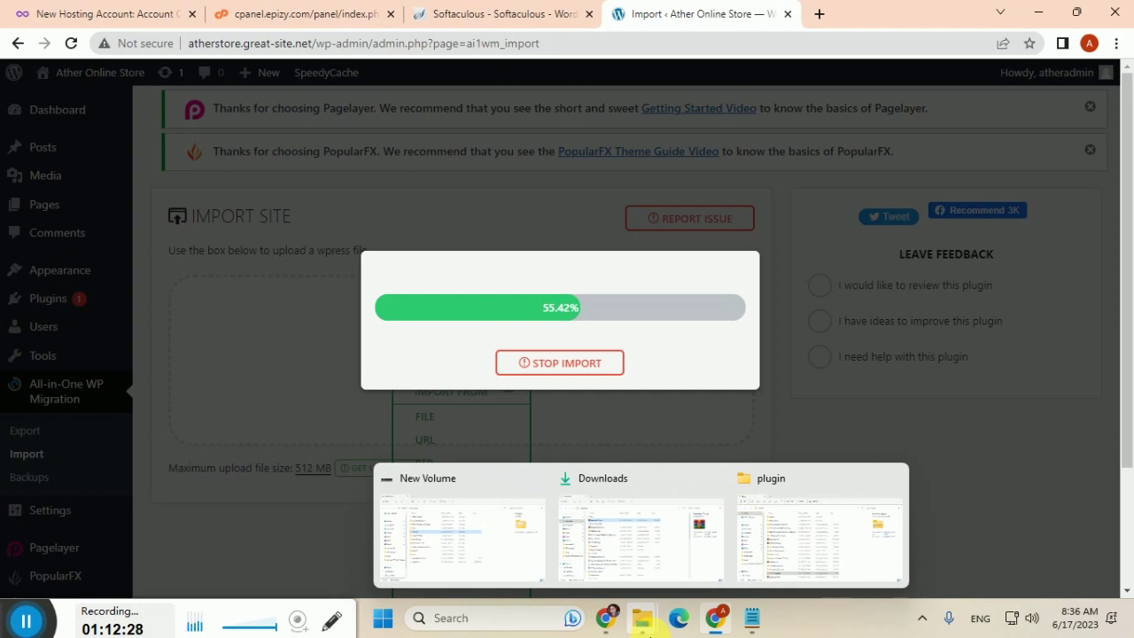
mouse_move(708, 629)
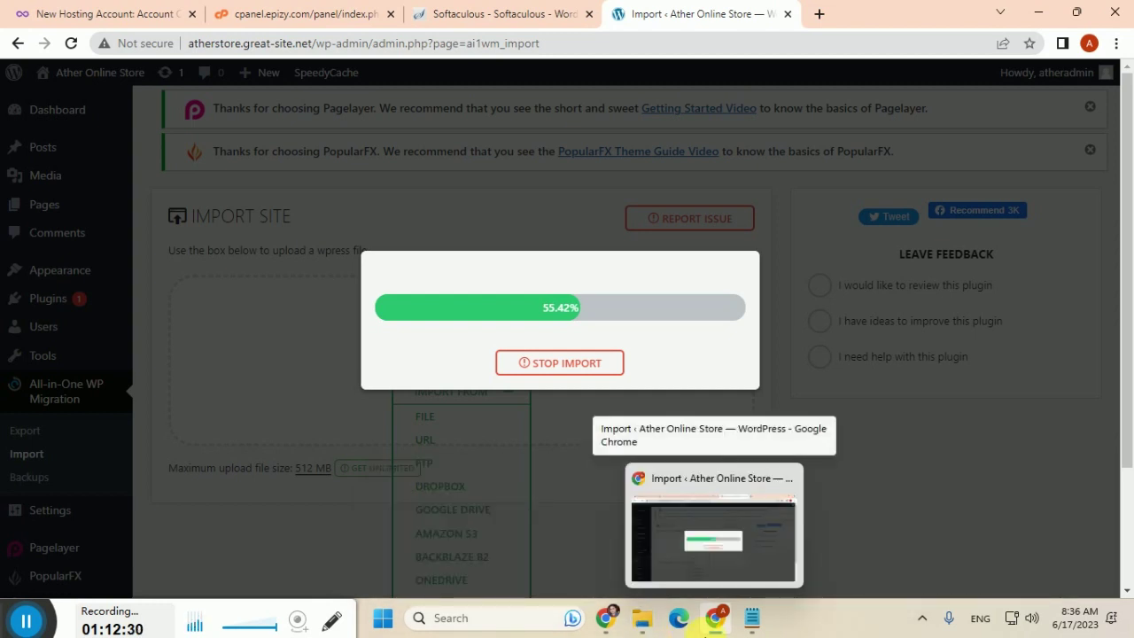